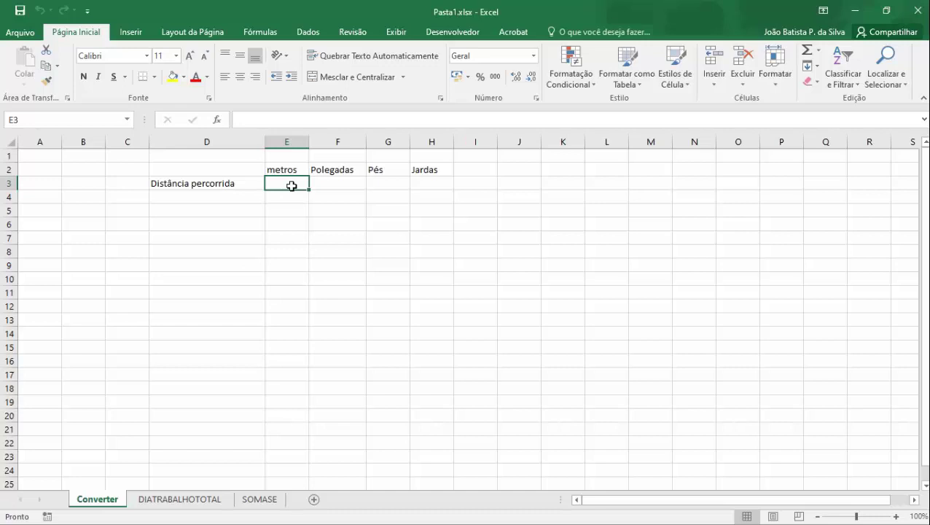
Enter 19 as the metres value in E3 and start a CONVERTER formula in F3 with E3 as its number
{"action": "type", "text": "19"}
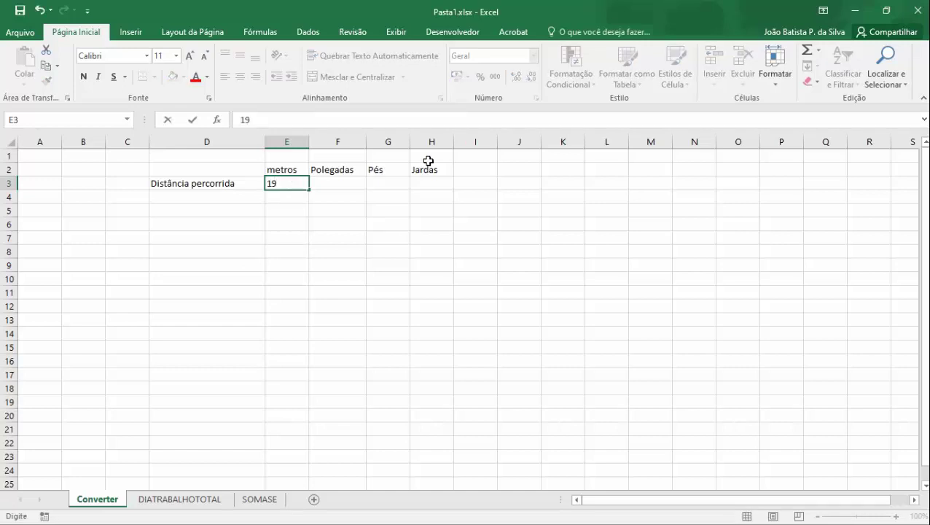
{"action": "left_click", "coordinate": [336, 188]}
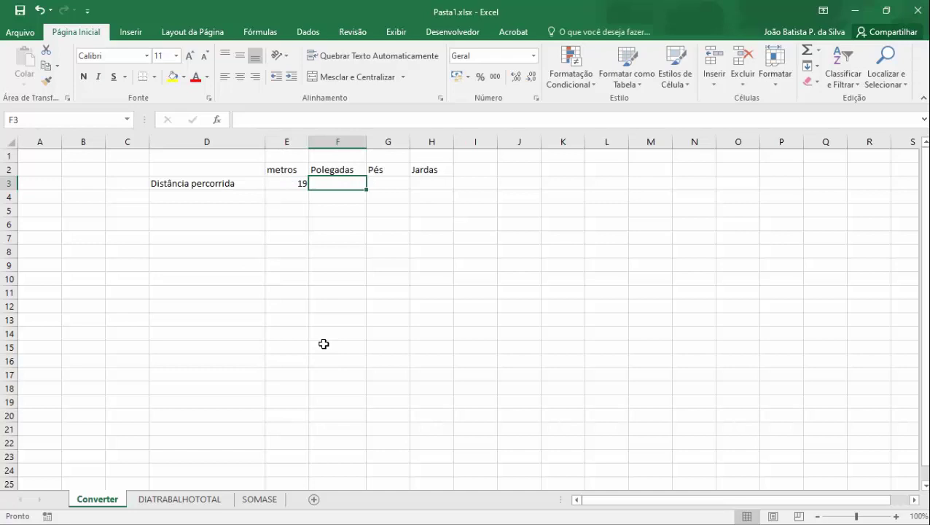
{"action": "type", "text": "="}
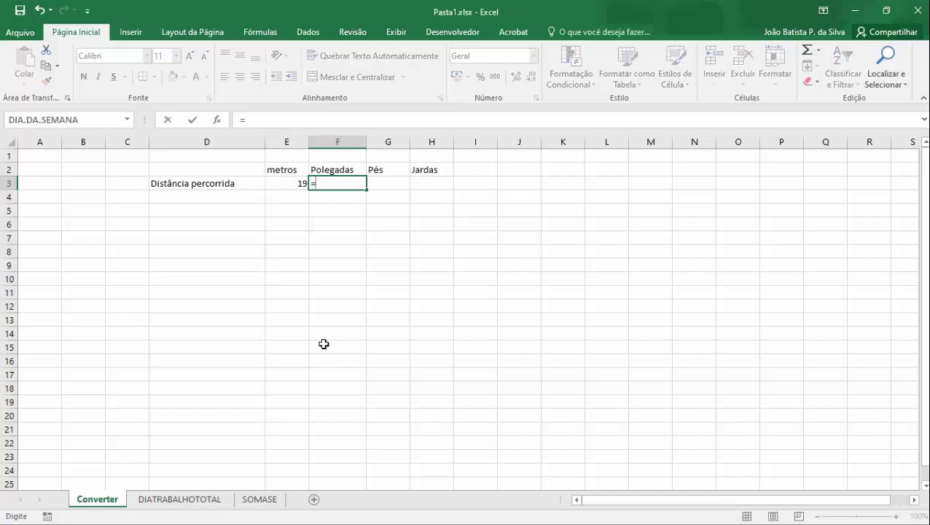
{"action": "type", "text": "CONVERTER"}
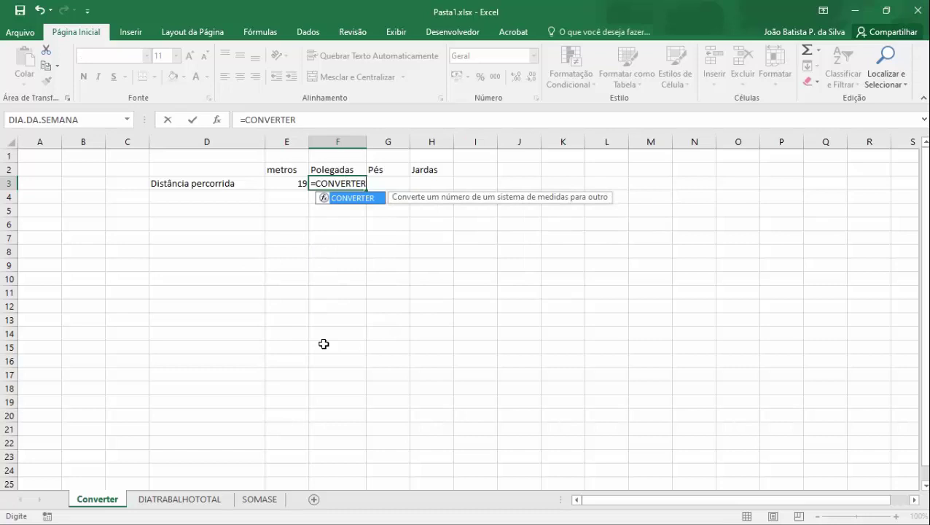
{"action": "type", "text": "("}
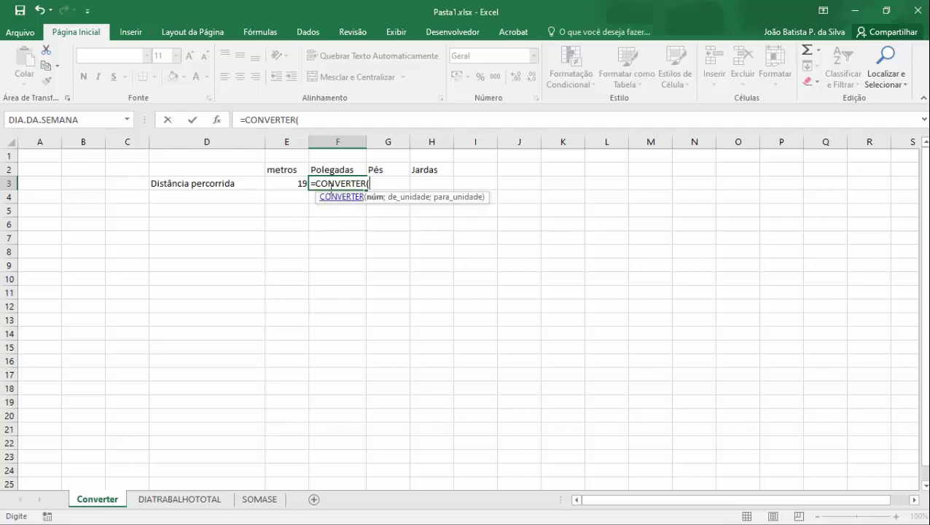
{"action": "left_click", "coordinate": [296, 183]}
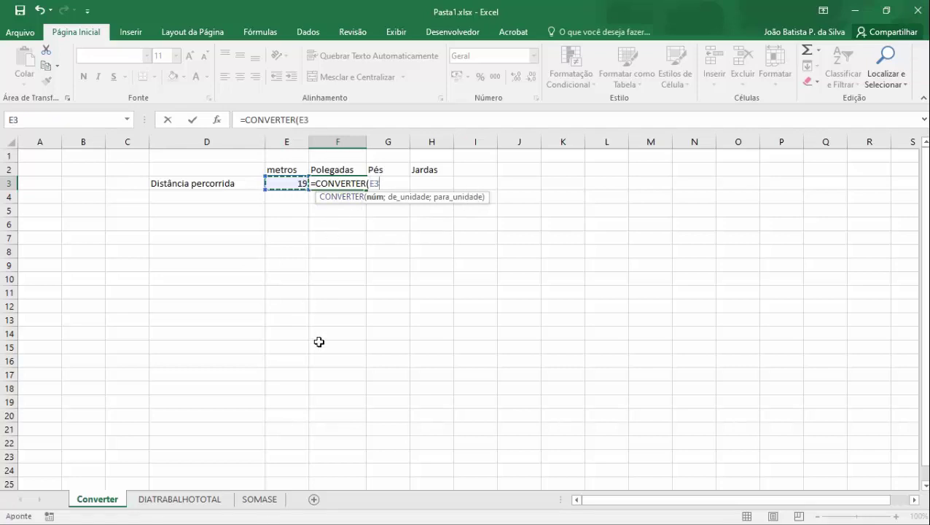
{"action": "type", "text": "/"}
{"action": "key", "text": "BackSpace"}
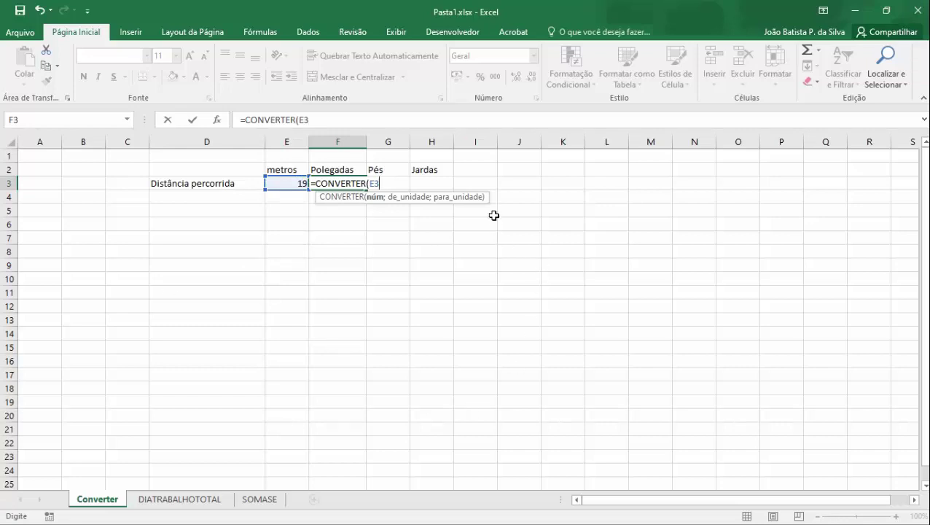
Complete the F3 formula as =CONVERTER(E3;"m";"in") to convert the distance from metres to inches
{"action": "type", "text": ";"}
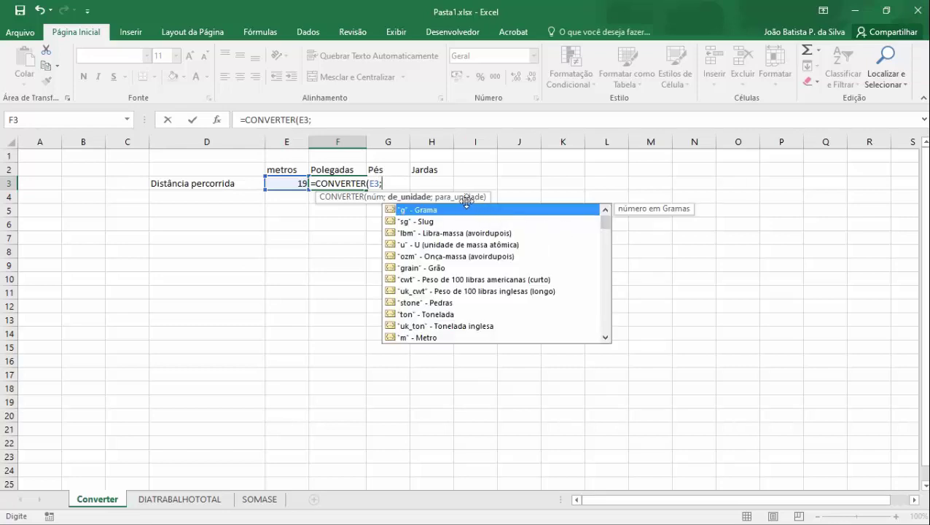
{"action": "left_click_drag", "start_coordinate": [606, 335], "coordinate": [607, 341]}
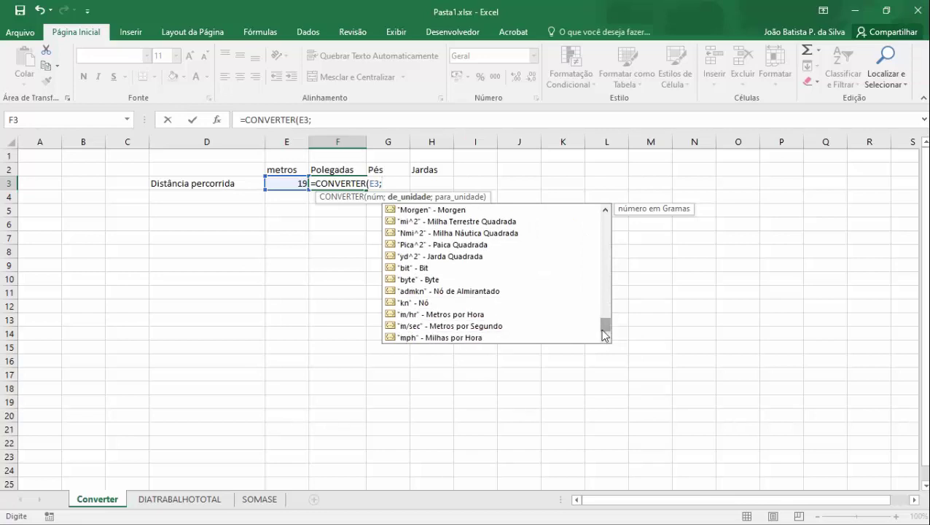
{"action": "left_click_drag", "start_coordinate": [605, 336], "coordinate": [607, 228]}
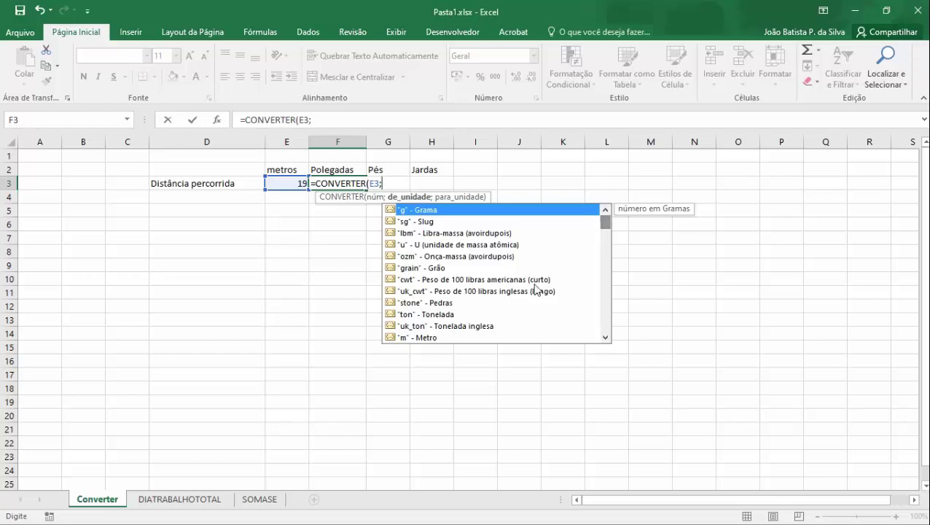
{"action": "left_click", "coordinate": [407, 338]}
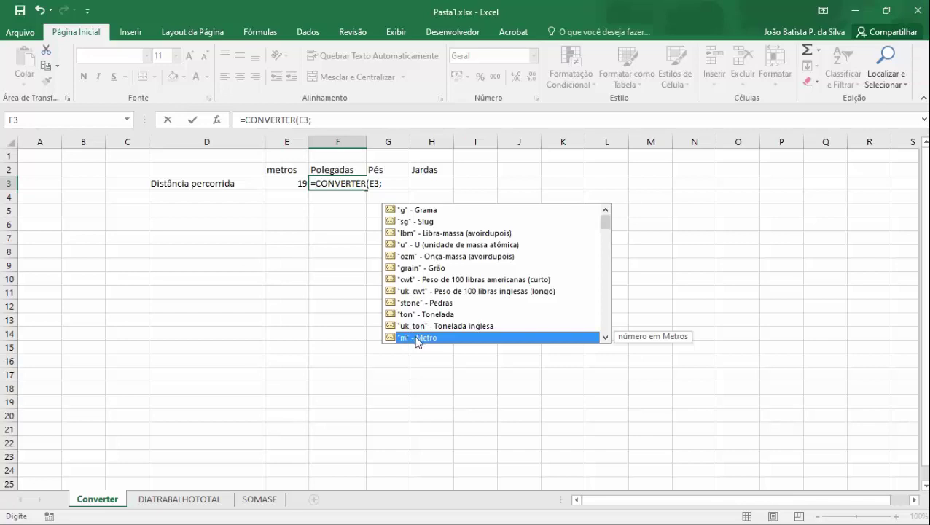
{"action": "double_click", "coordinate": [416, 338]}
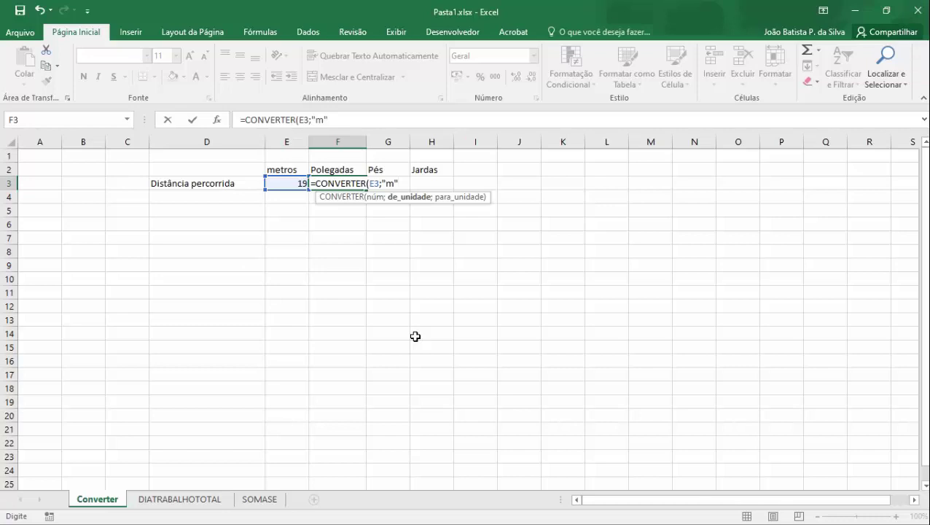
{"action": "type", "text": ";"}
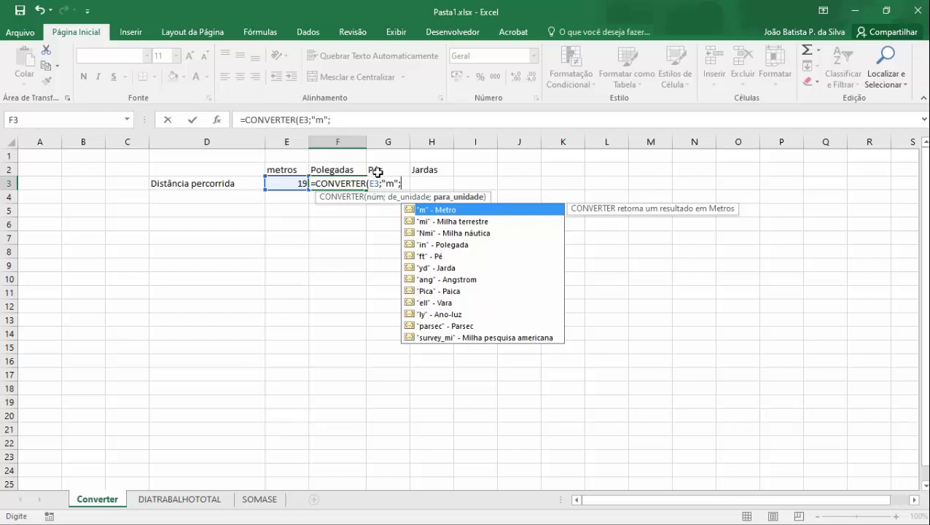
{"action": "double_click", "coordinate": [422, 245]}
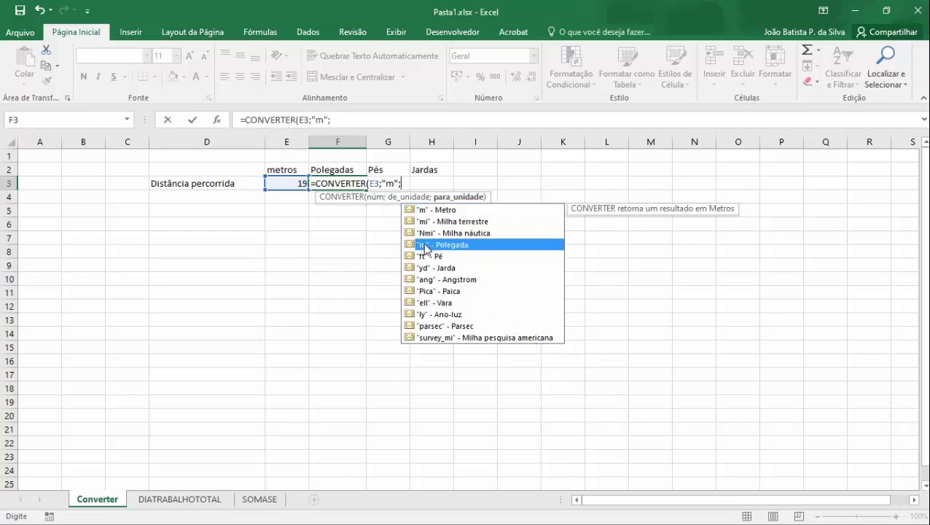
{"action": "type", "text": ")"}
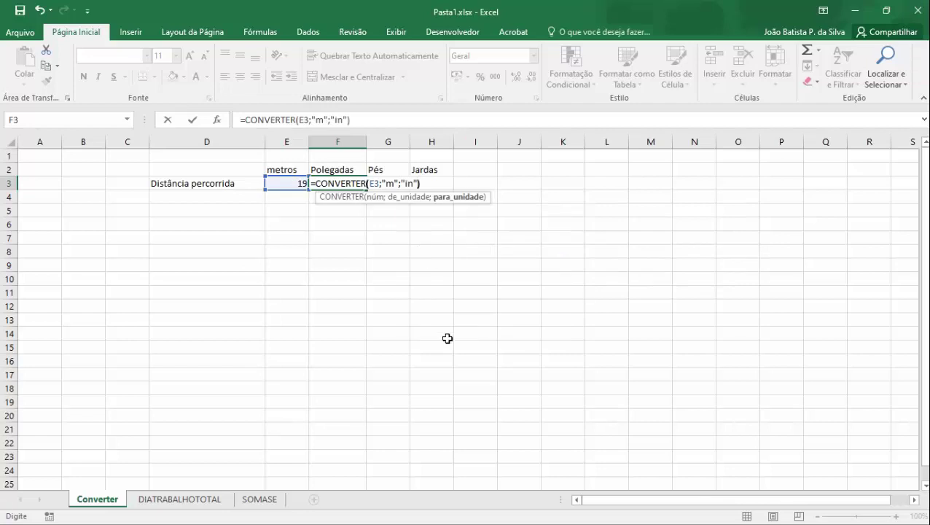
{"action": "key", "text": "Return"}
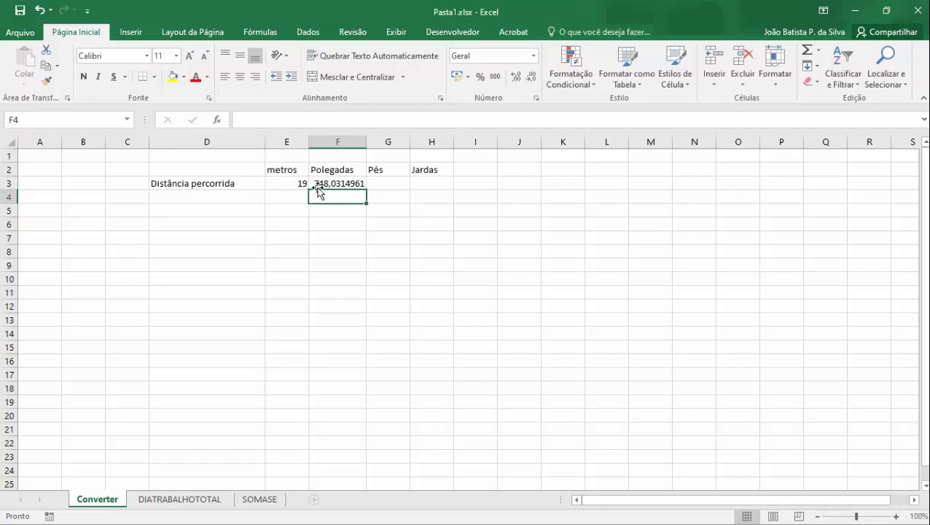
Enter =CONVERTER(E3;"m";"ft") in G3 to convert the distance from metres to feet
{"action": "left_click", "coordinate": [380, 183]}
{"action": "type", "text": "=CONVERTER"}
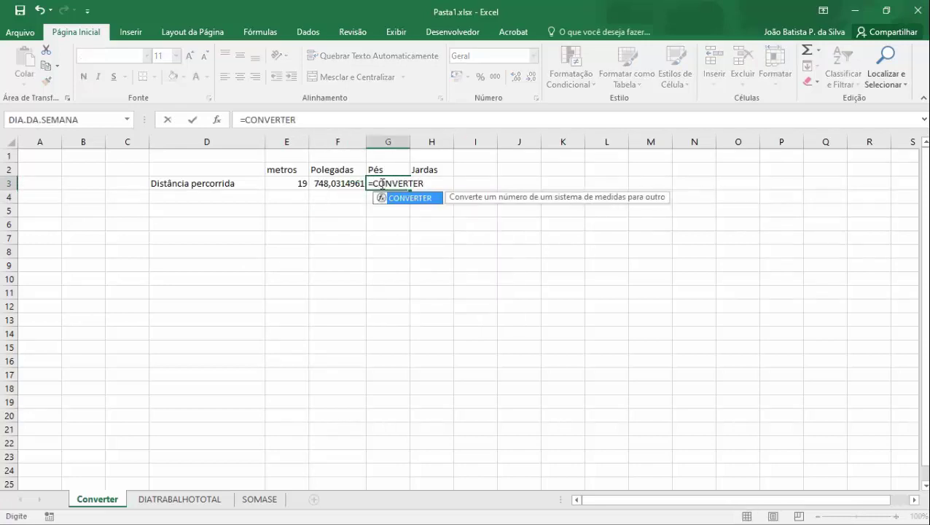
{"action": "type", "text": "("}
{"action": "left_click", "coordinate": [290, 186]}
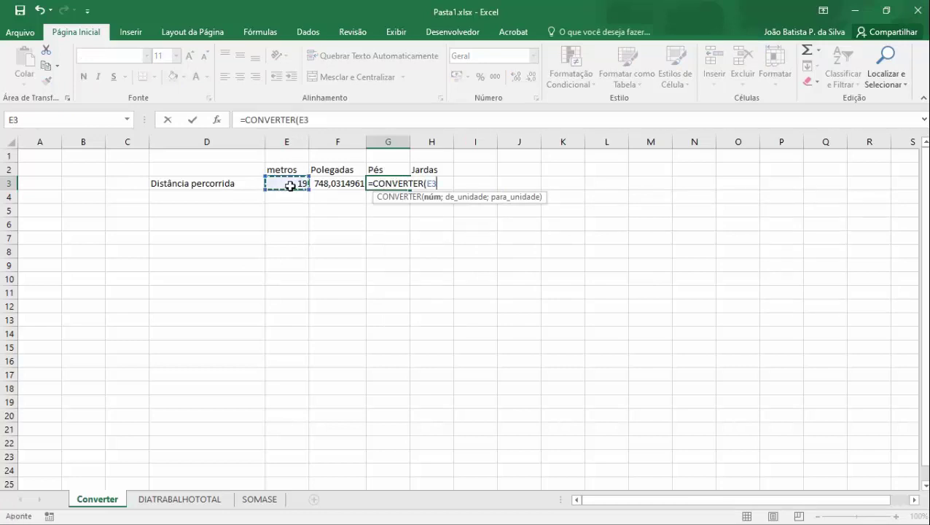
{"action": "type", "text": ";"}
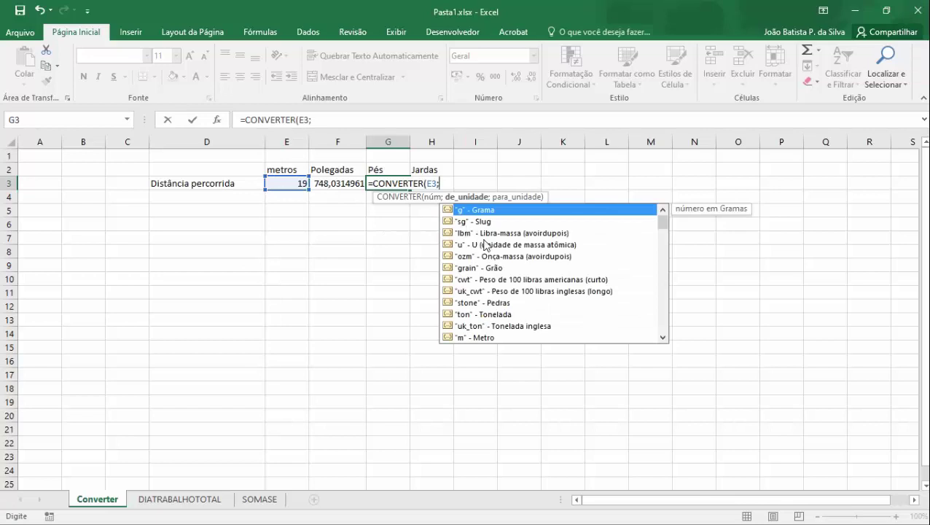
{"action": "left_click", "coordinate": [472, 338]}
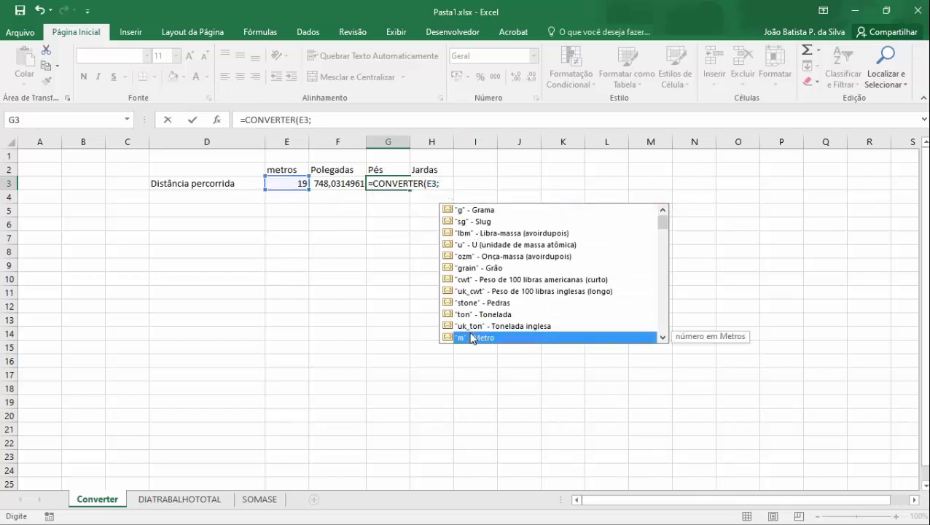
{"action": "double_click", "coordinate": [472, 338]}
{"action": "type", "text": ";"}
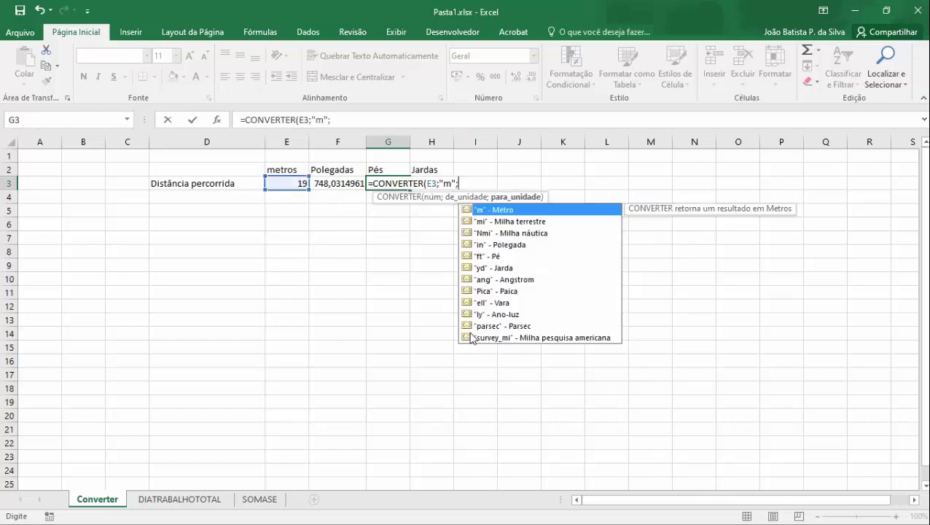
{"action": "left_click", "coordinate": [486, 255]}
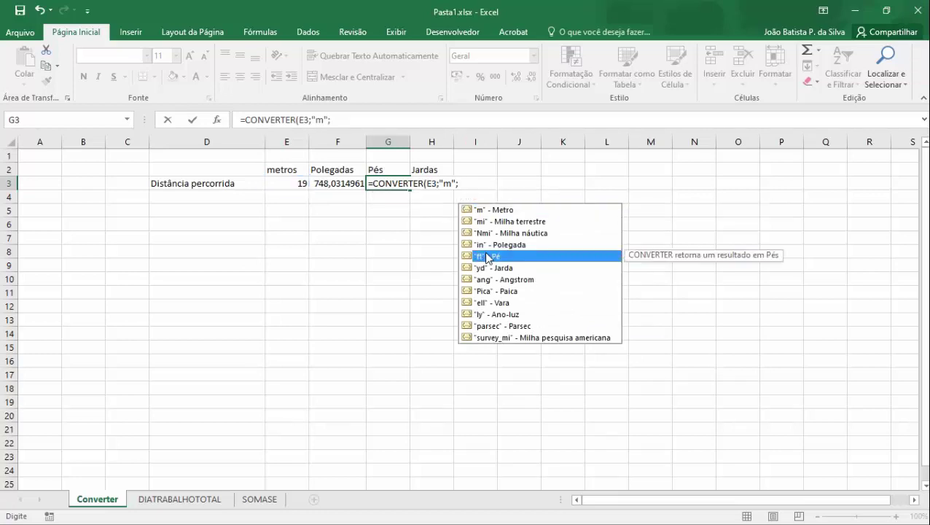
{"action": "double_click", "coordinate": [485, 255]}
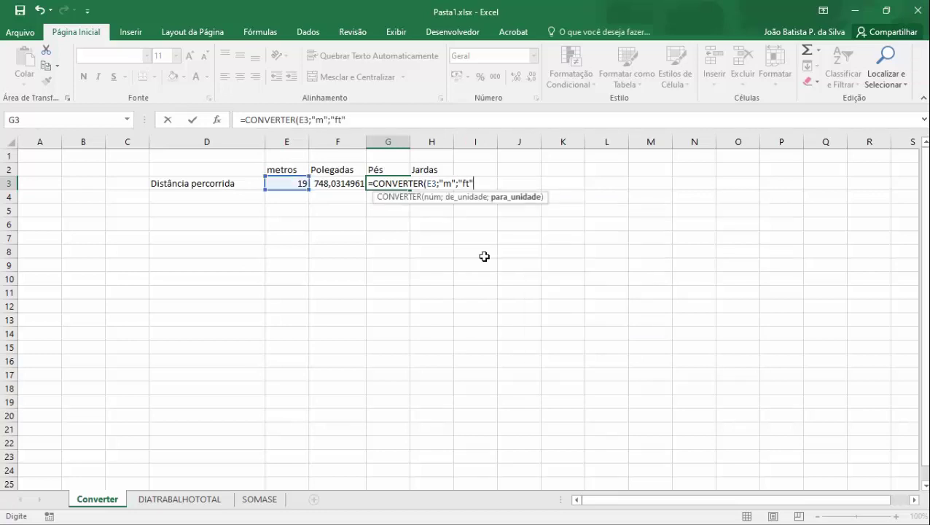
{"action": "type", "text": ")"}
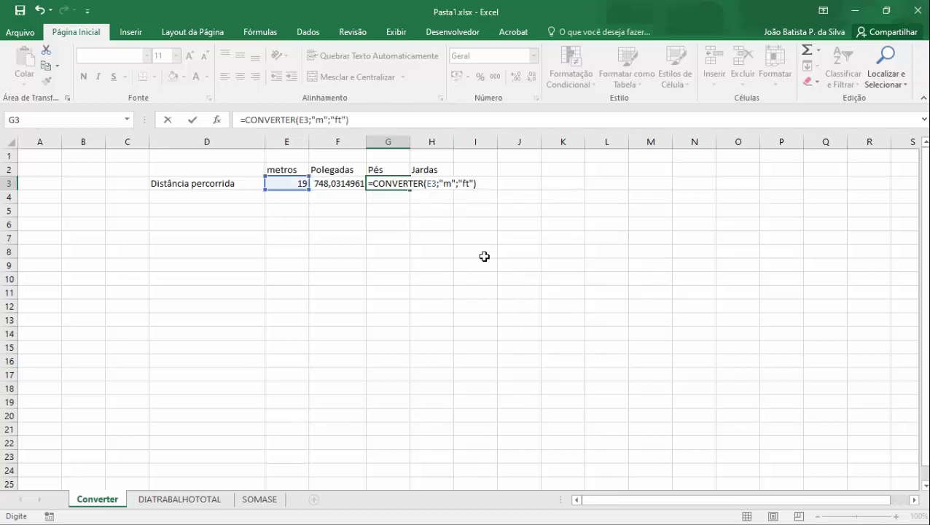
{"action": "key", "text": "Return"}
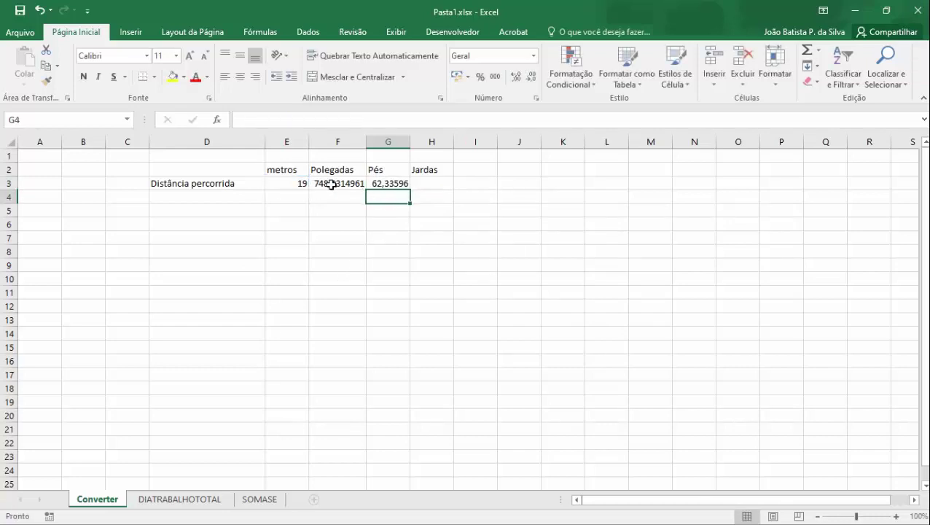
Enter =CONVERTER(F3;"in";"ft") in G4 to convert the inches value in F3 to feet
{"action": "type", "text": "="}
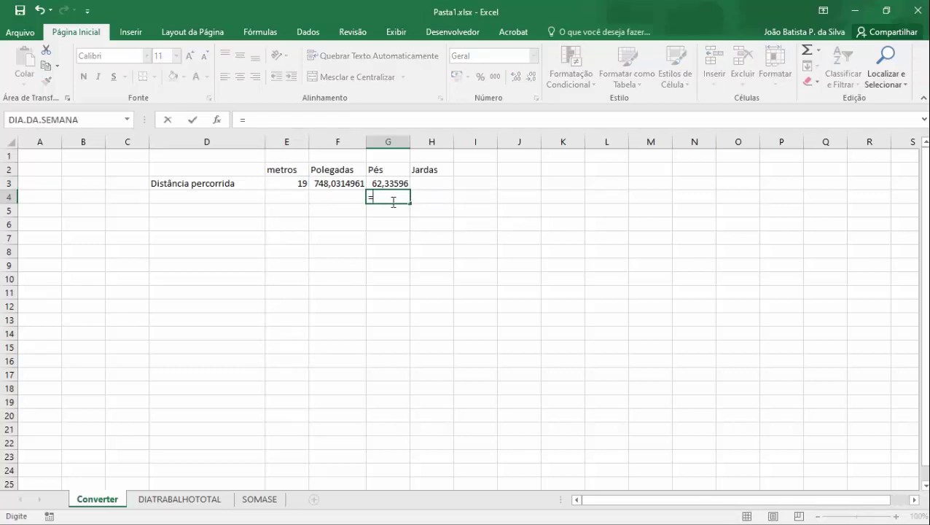
{"action": "type", "text": "CONVERTE"}
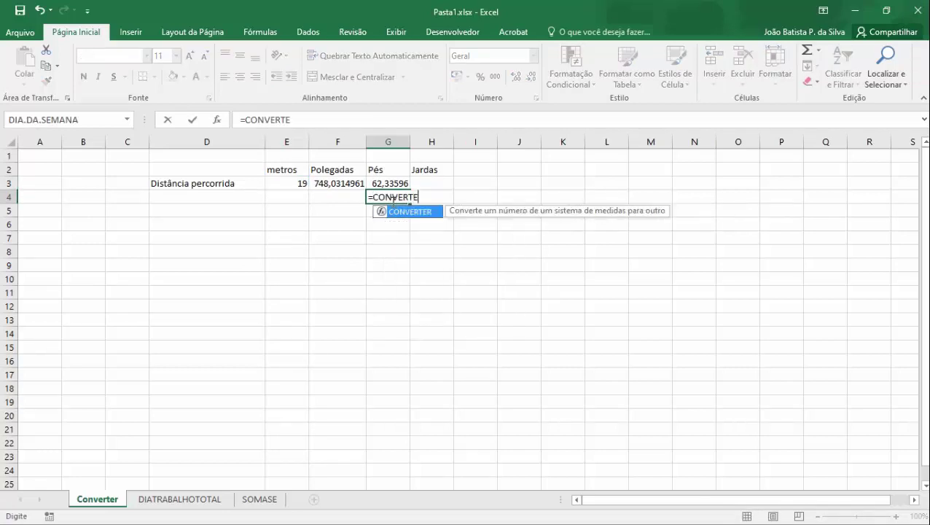
{"action": "type", "text": "R("}
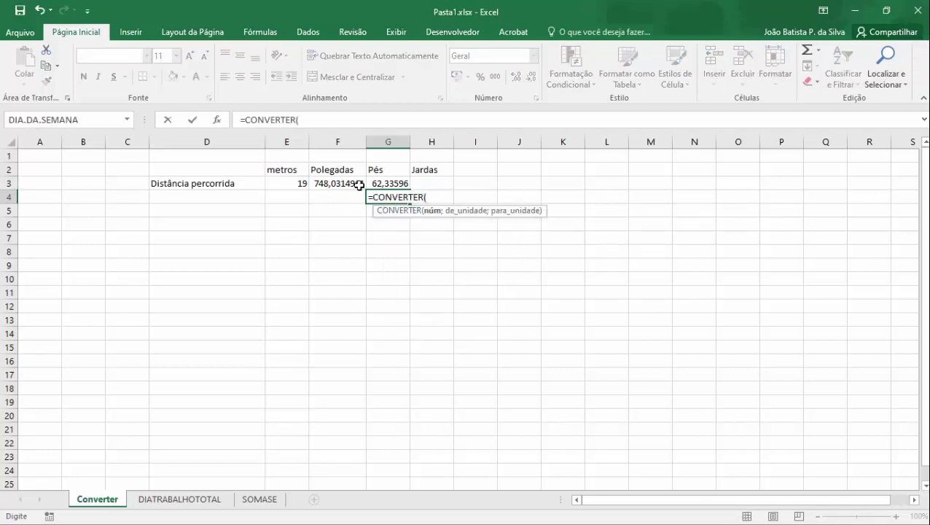
{"action": "left_click", "coordinate": [321, 184]}
{"action": "type", "text": ";"}
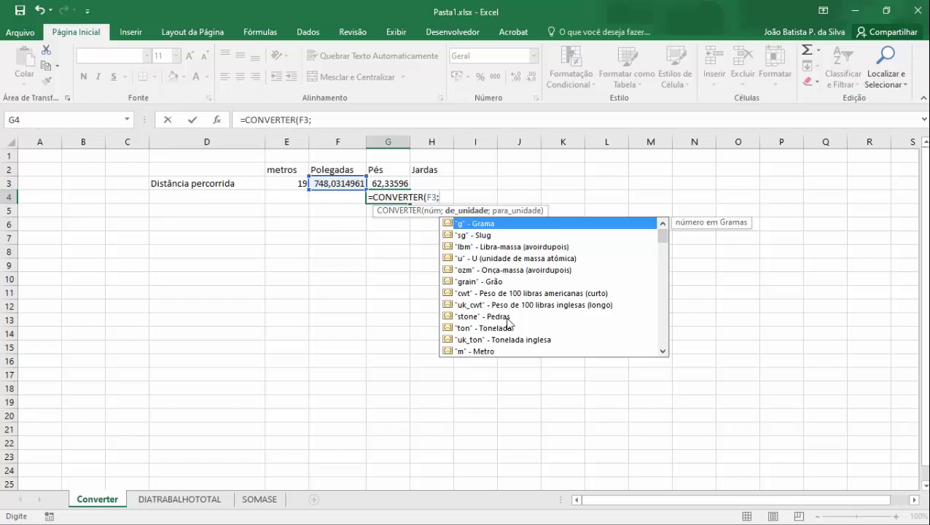
{"action": "type", "text": "\"in\";"}
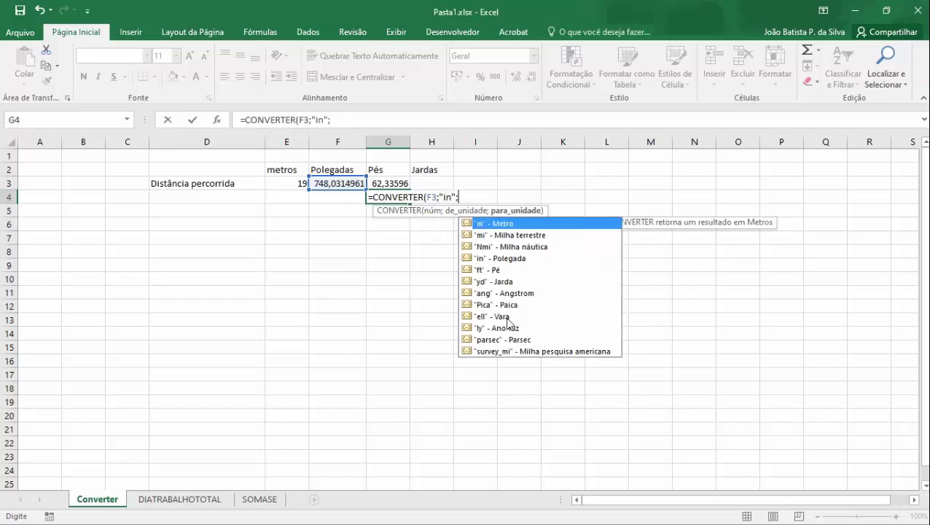
{"action": "double_click", "coordinate": [481, 270]}
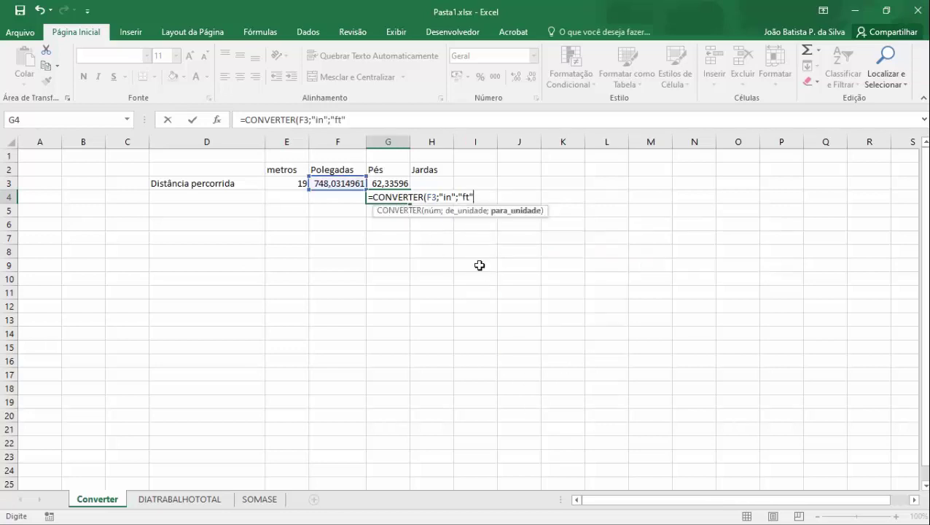
{"action": "key", "text": "Return"}
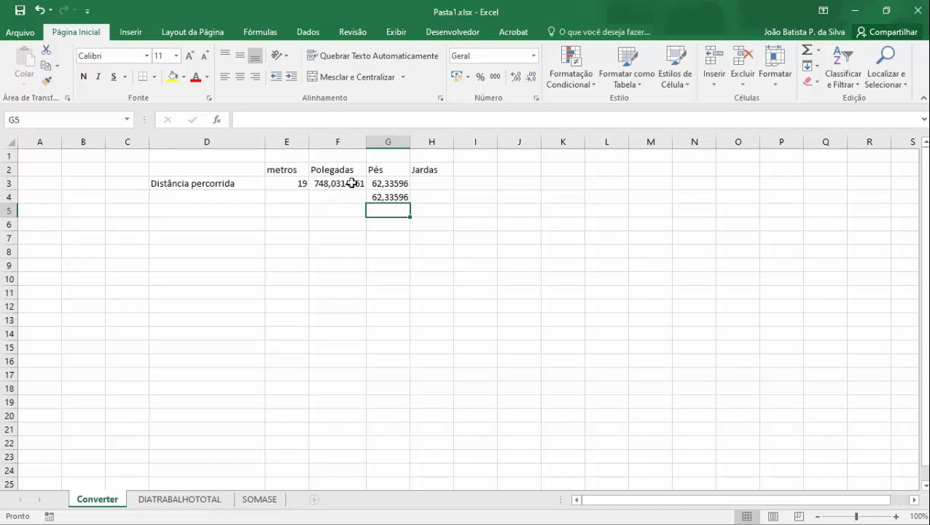
Review the CONVERTER formula in F3 and its function arguments, leaving it without changes
{"action": "left_click", "coordinate": [428, 183]}
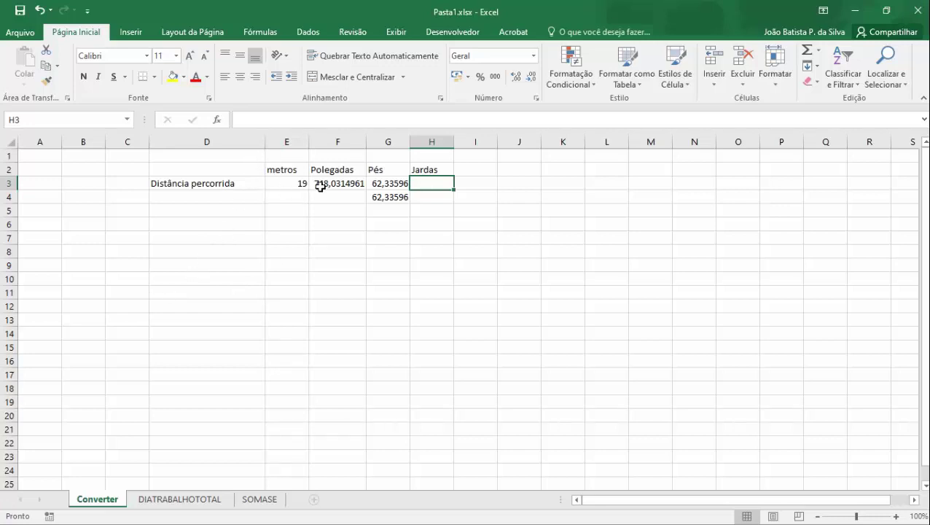
{"action": "key", "text": "Left"}
{"action": "key", "text": "Left"}
{"action": "left_click", "coordinate": [247, 119]}
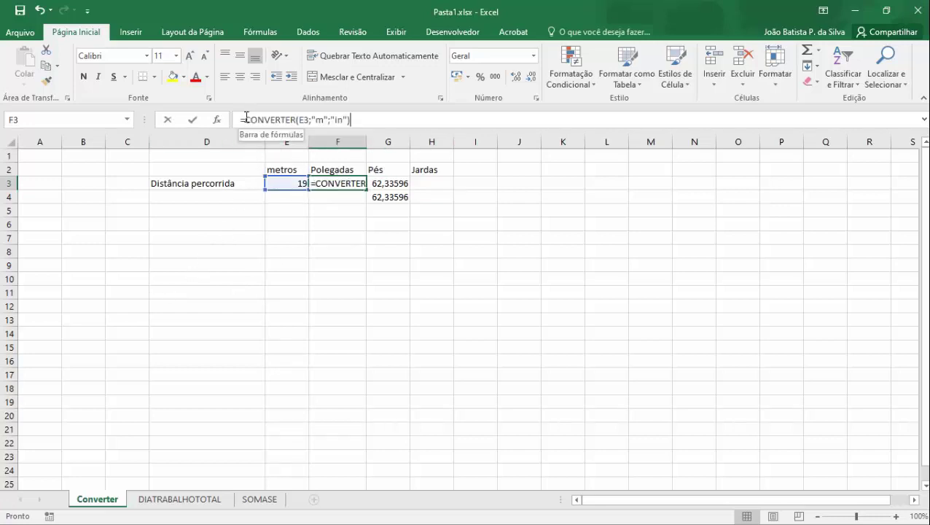
{"action": "left_click_drag", "start_coordinate": [246, 119], "coordinate": [292, 118]}
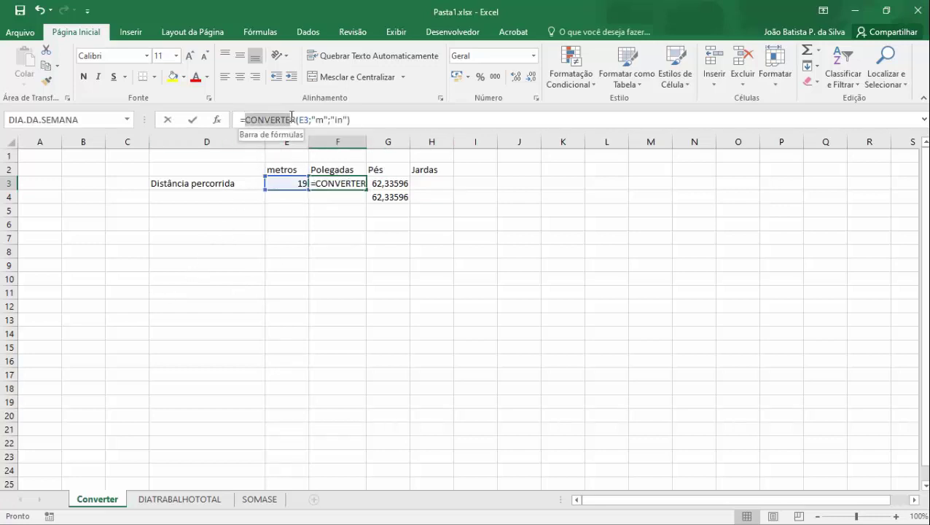
{"action": "left_click", "coordinate": [216, 119]}
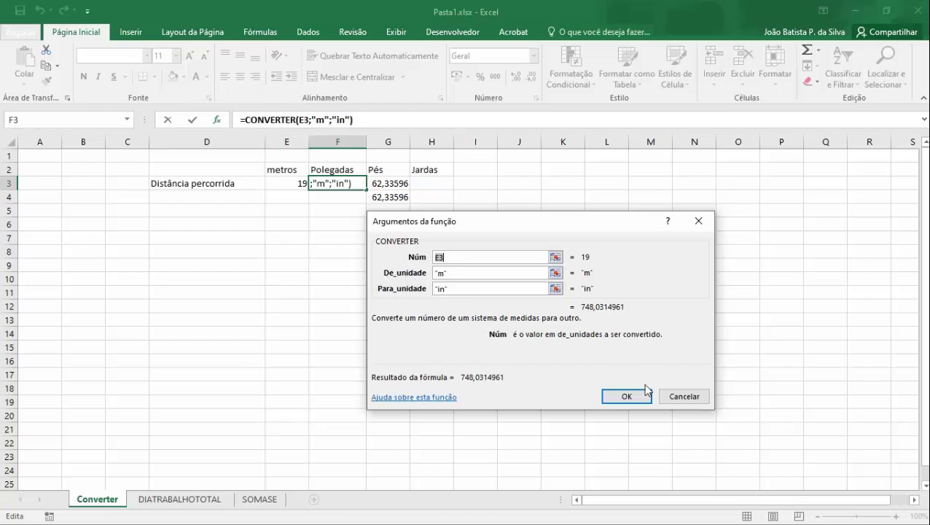
{"action": "left_click", "coordinate": [673, 396]}
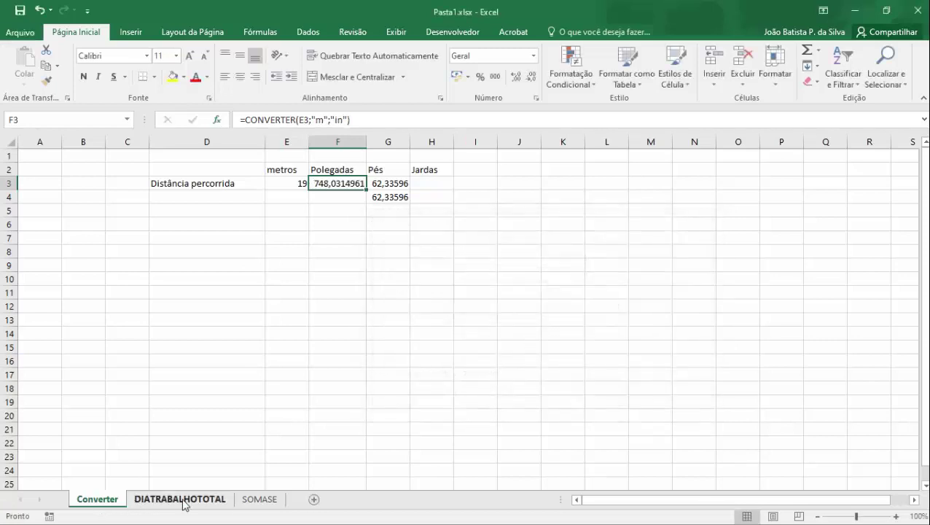
Switch to the DIATRABALHOTOTAL sheet and examine the December 2019 dates, weekdays and working-day numbering
{"action": "left_click", "coordinate": [181, 501]}
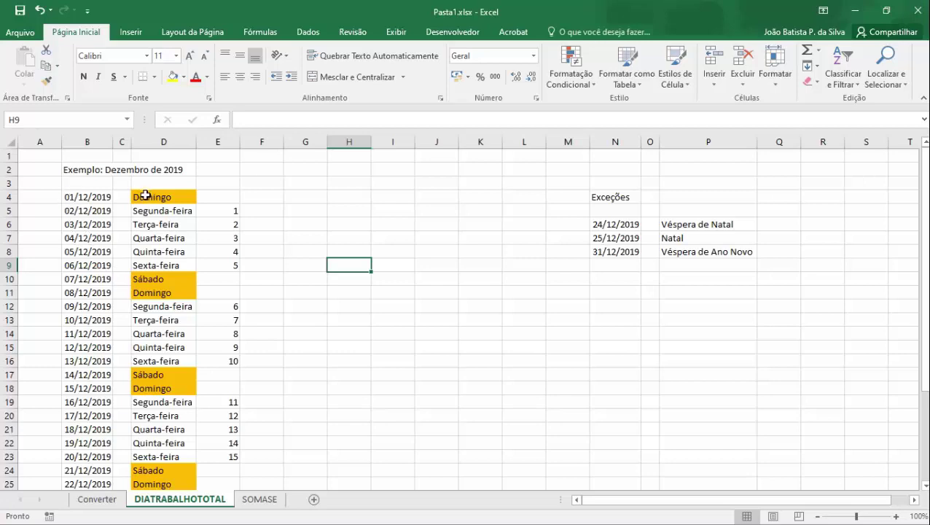
{"action": "scroll", "coordinate": [301, 392], "scroll_direction": "down", "scroll_amount": 6}
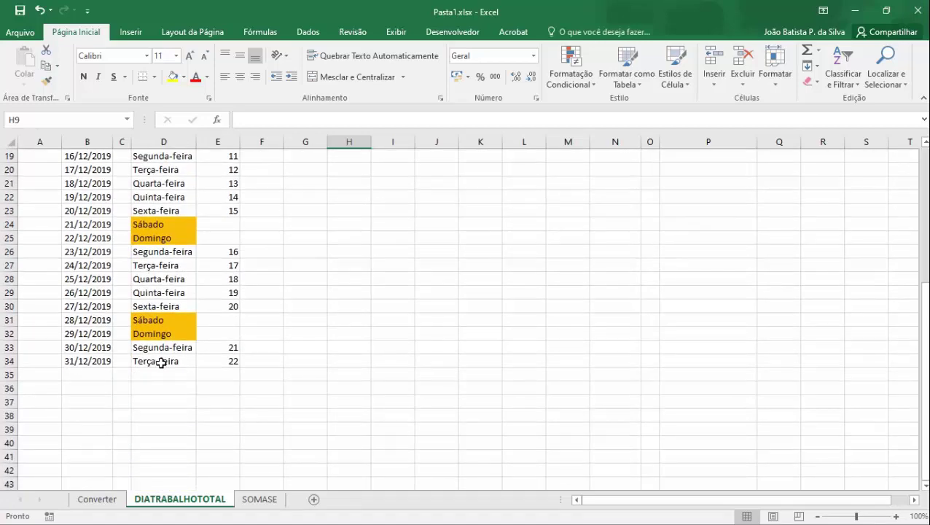
{"action": "scroll", "coordinate": [313, 377], "scroll_direction": "up", "scroll_amount": 3}
{"action": "scroll", "coordinate": [312, 378], "scroll_direction": "up", "scroll_amount": 4}
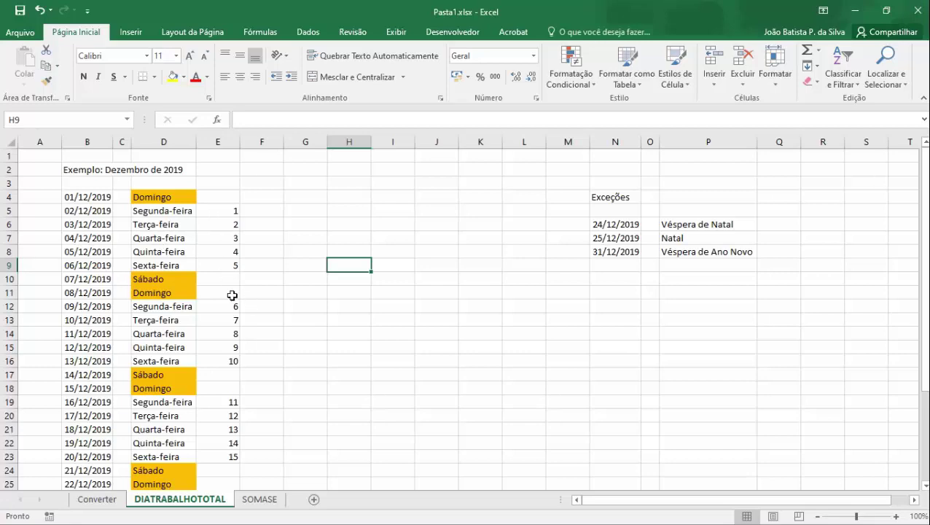
{"action": "scroll", "coordinate": [250, 363], "scroll_direction": "down", "scroll_amount": 1}
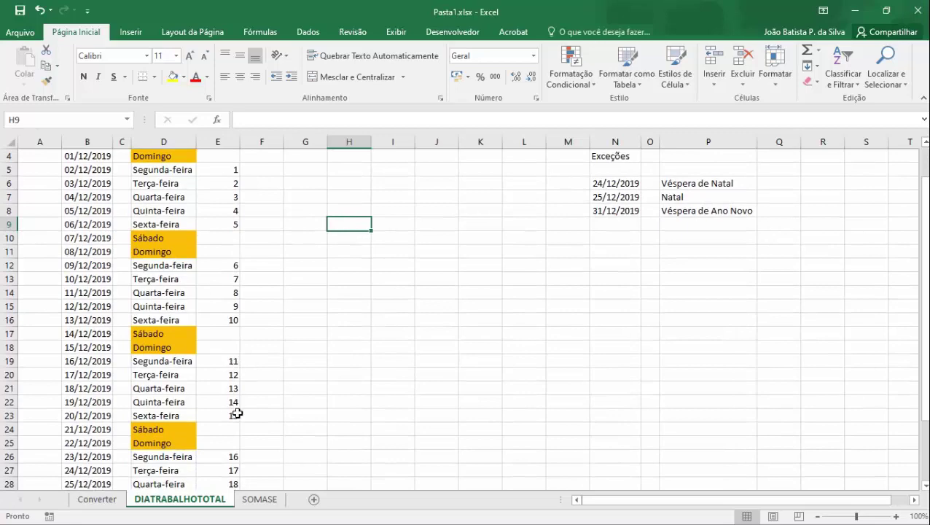
{"action": "scroll", "coordinate": [234, 413], "scroll_direction": "down", "scroll_amount": 3}
{"action": "scroll", "coordinate": [238, 412], "scroll_direction": "down", "scroll_amount": 1}
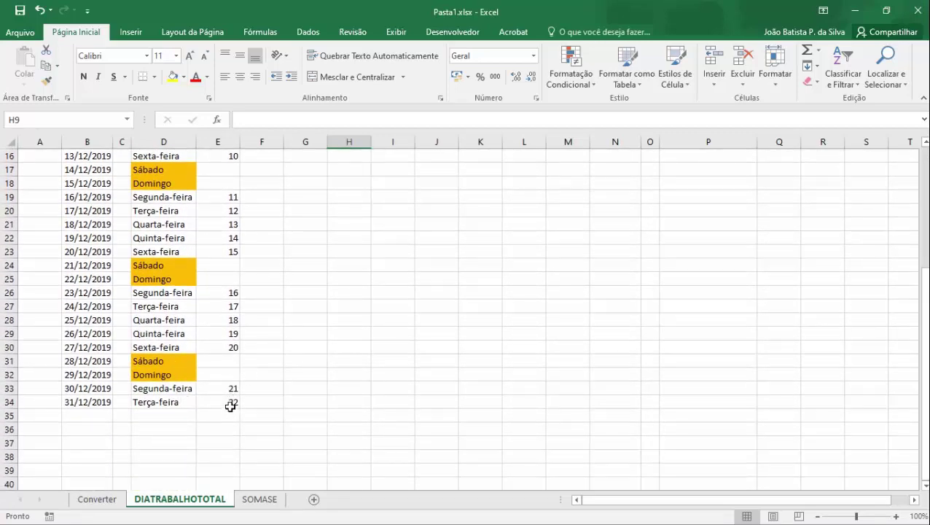
{"action": "scroll", "coordinate": [393, 334], "scroll_direction": "up", "scroll_amount": 5}
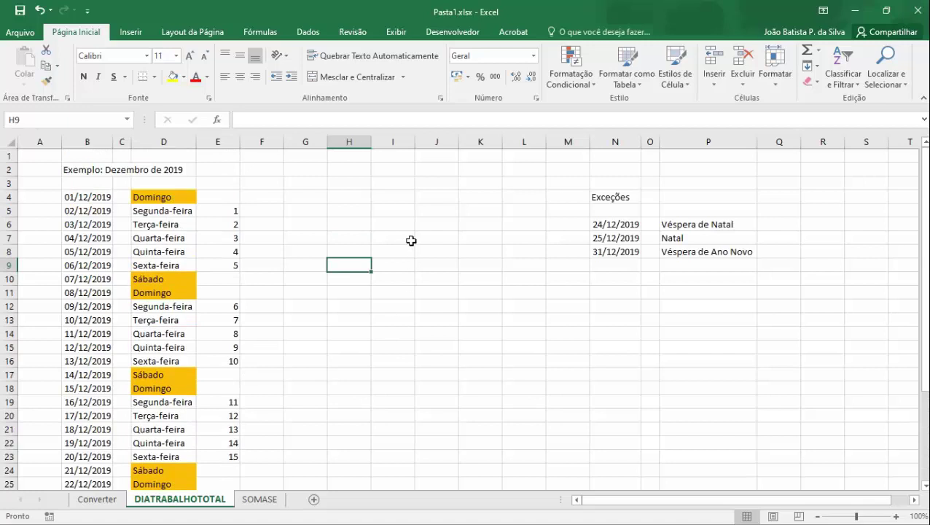
Start a DIATRABALHOTOTAL formula in H5 and bring up its function arguments, clear of the date list
{"action": "left_click", "coordinate": [349, 212]}
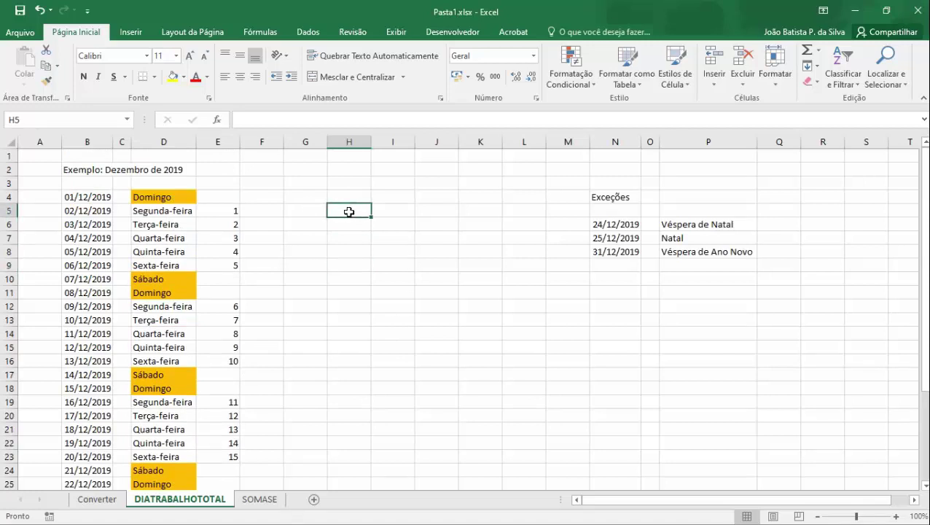
{"action": "type", "text": "=DIA"}
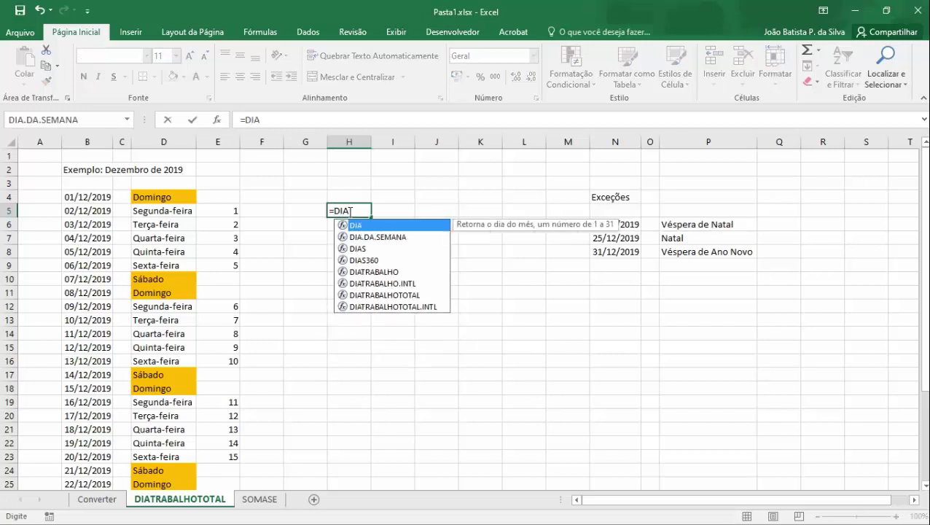
{"action": "left_click", "coordinate": [389, 295]}
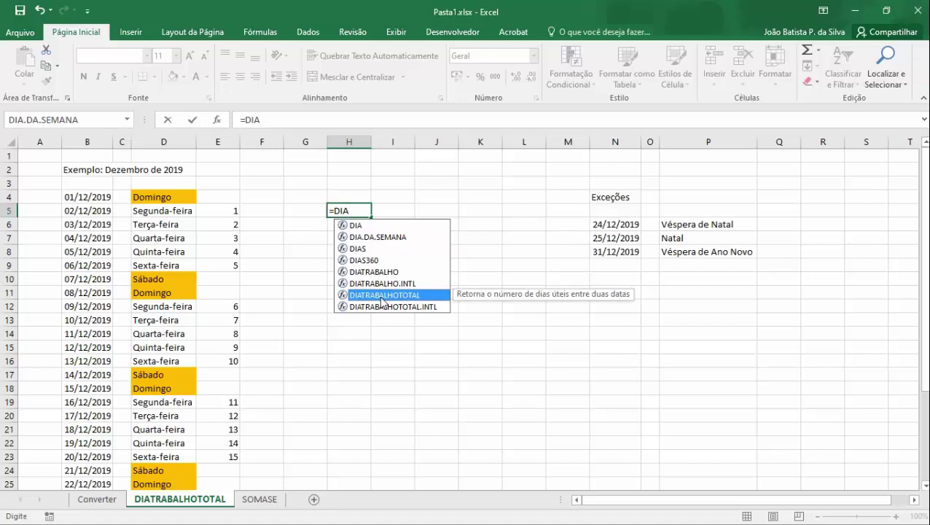
{"action": "double_click", "coordinate": [380, 300]}
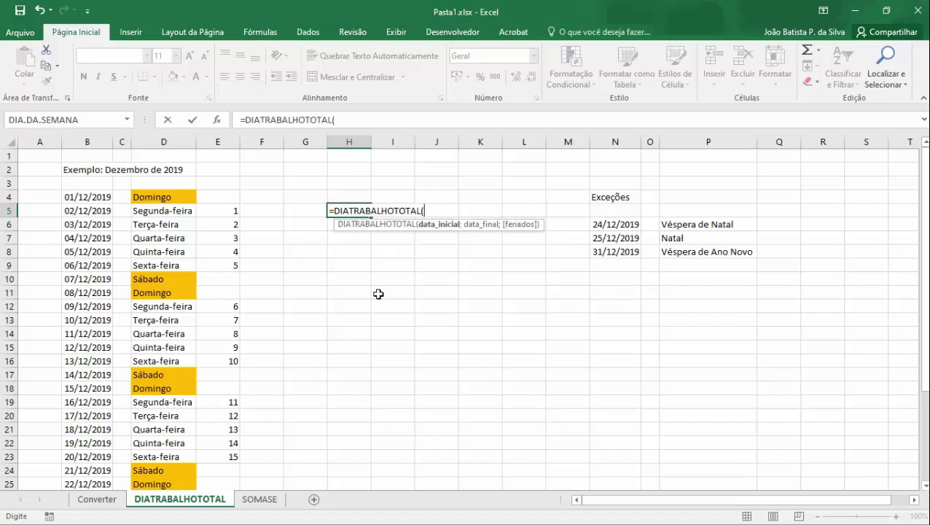
{"action": "left_click", "coordinate": [216, 121]}
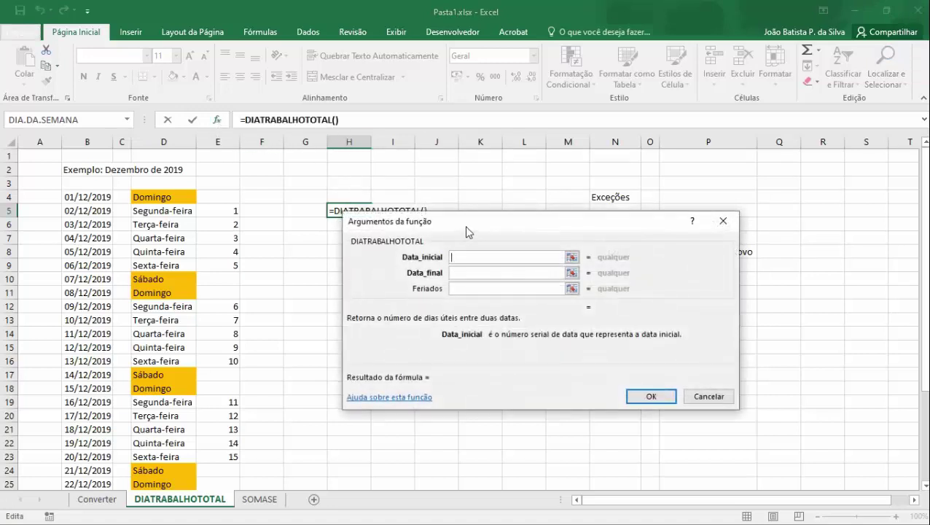
{"action": "left_click_drag", "start_coordinate": [464, 226], "coordinate": [480, 100]}
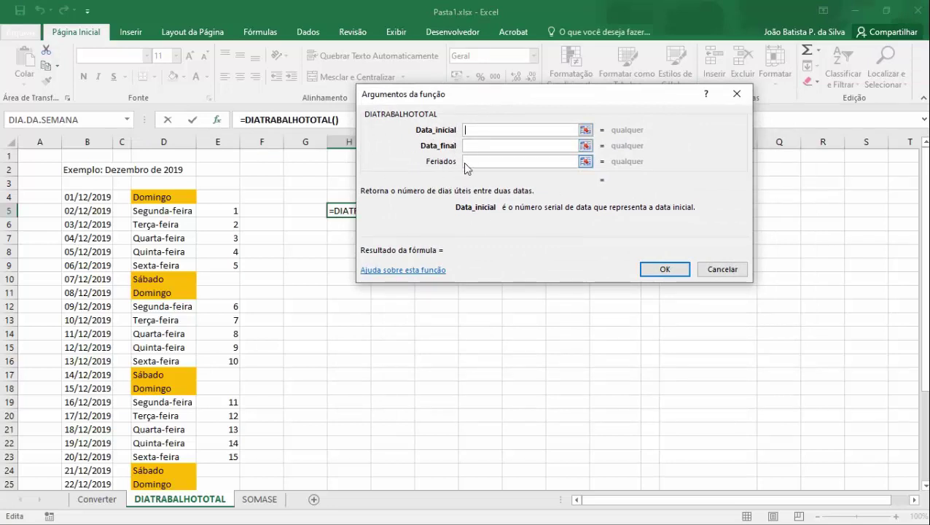
Complete the H5 formula with B4 as the start date and B34 as the end date
{"action": "left_click", "coordinate": [81, 203]}
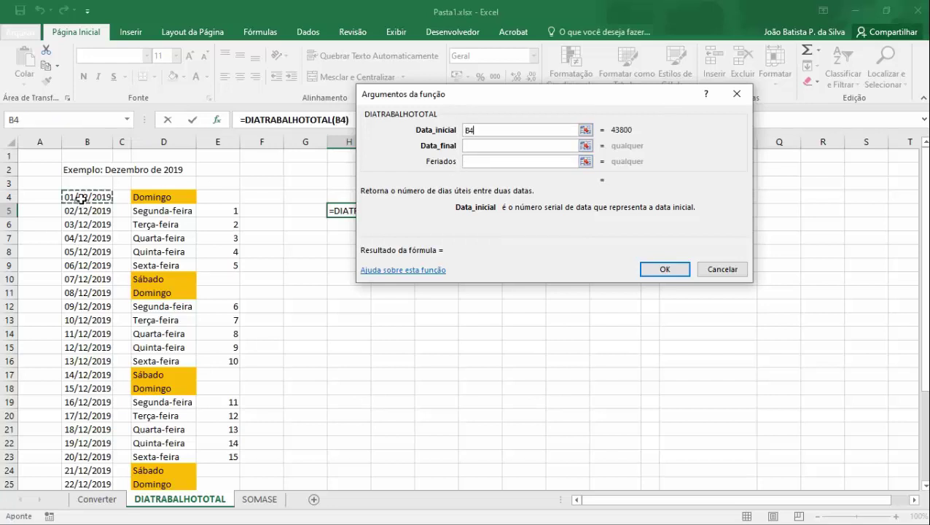
{"action": "left_click", "coordinate": [473, 146]}
{"action": "scroll", "coordinate": [131, 365], "scroll_direction": "down", "scroll_amount": 7}
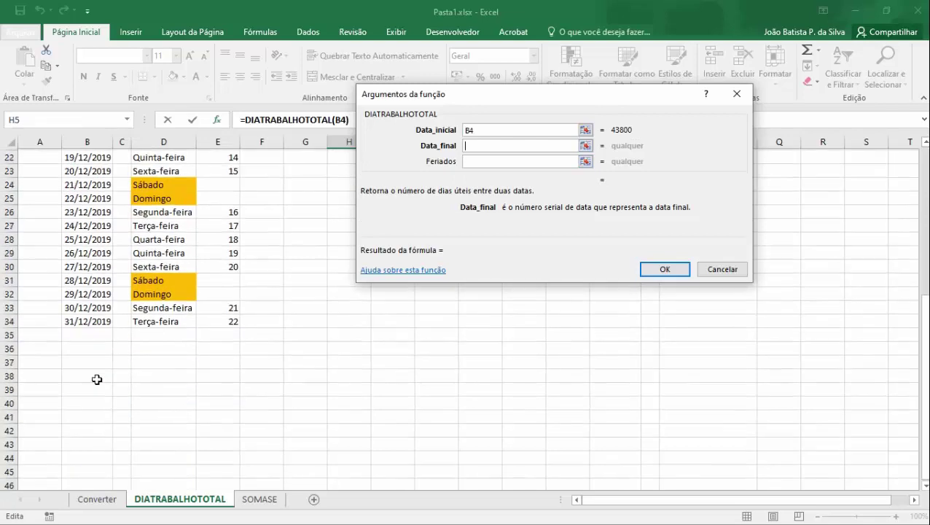
{"action": "left_click", "coordinate": [89, 322]}
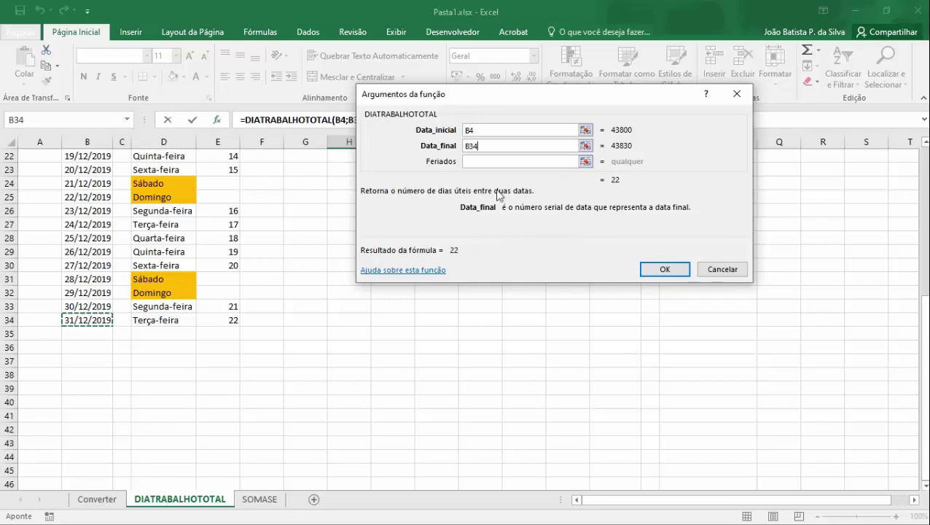
{"action": "scroll", "coordinate": [495, 191], "scroll_direction": "up", "scroll_amount": 3}
{"action": "scroll", "coordinate": [469, 129], "scroll_direction": "up", "scroll_amount": 3}
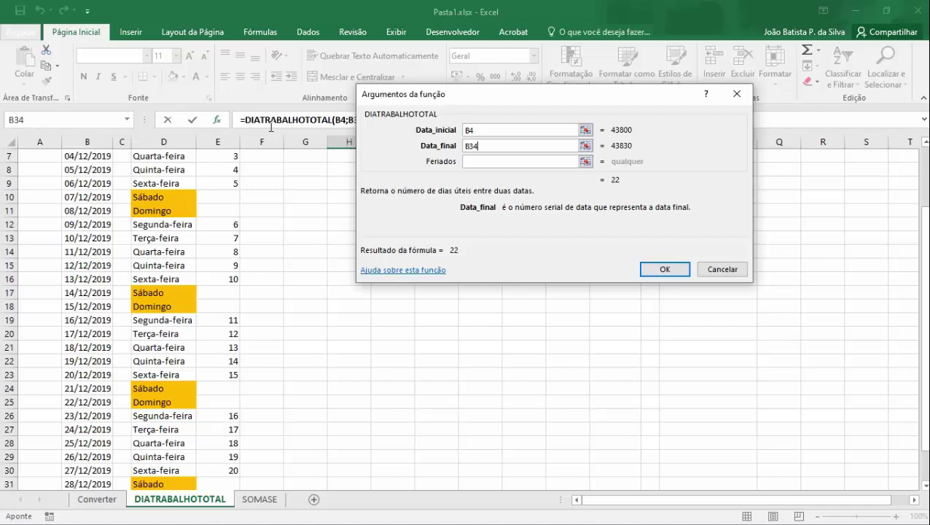
{"action": "left_click", "coordinate": [656, 268]}
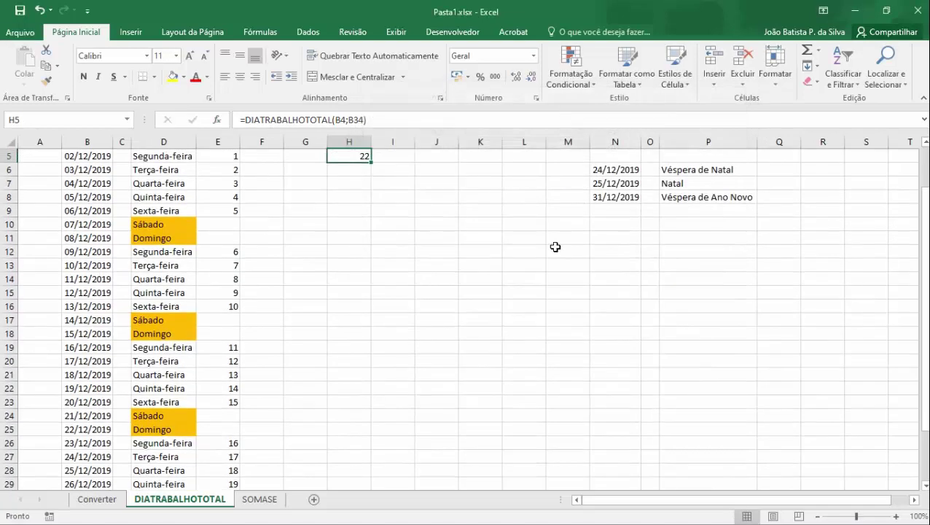
{"action": "scroll", "coordinate": [239, 451], "scroll_direction": "down", "scroll_amount": 2}
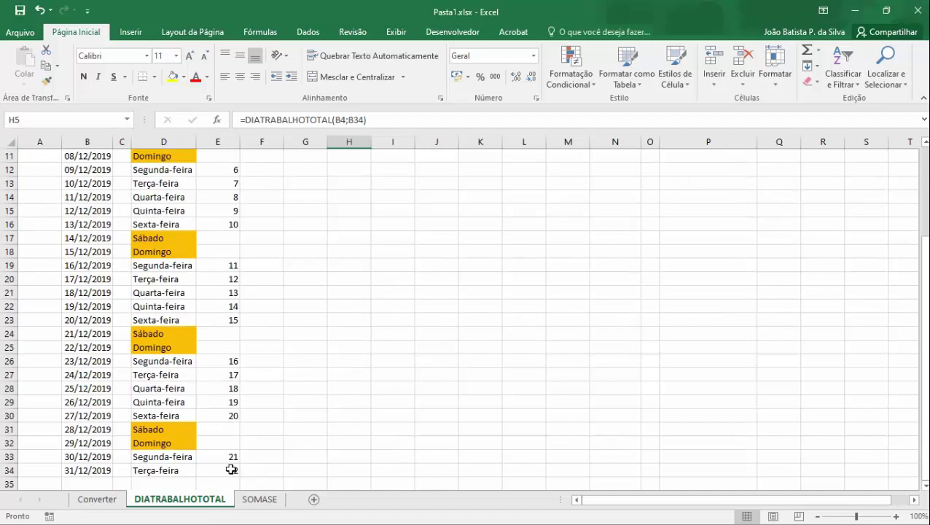
{"action": "scroll", "coordinate": [353, 410], "scroll_direction": "up", "scroll_amount": 4}
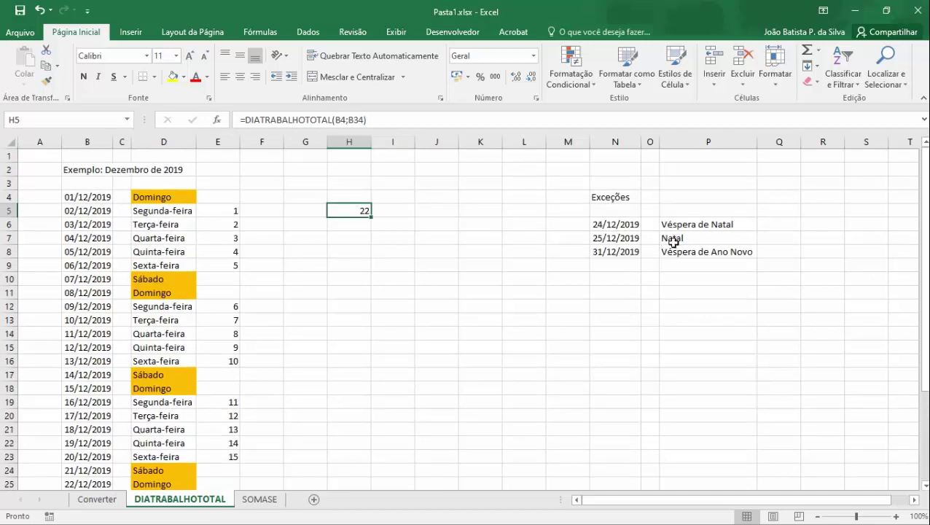
Add the Natal date in N7 as the holidays argument of the DIATRABALHOTOTAL formula in H5
{"action": "left_click", "coordinate": [346, 224]}
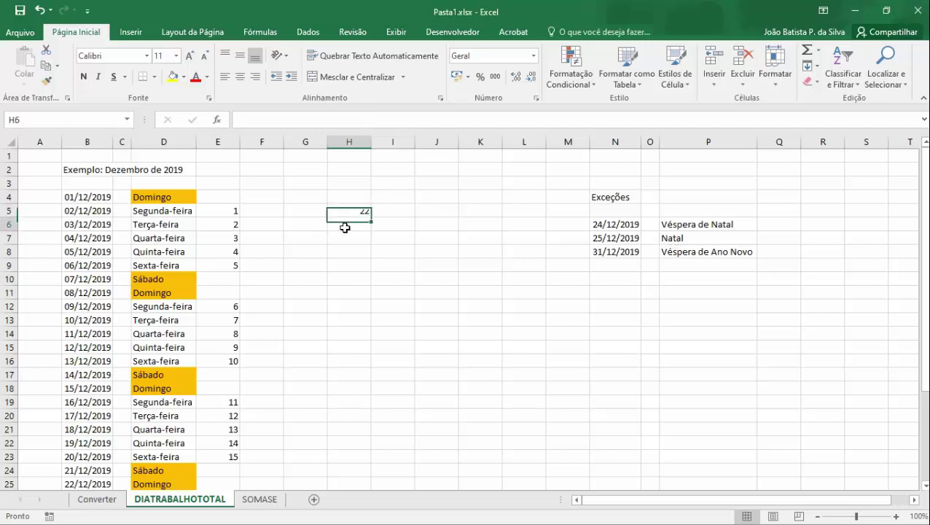
{"action": "left_click", "coordinate": [354, 212]}
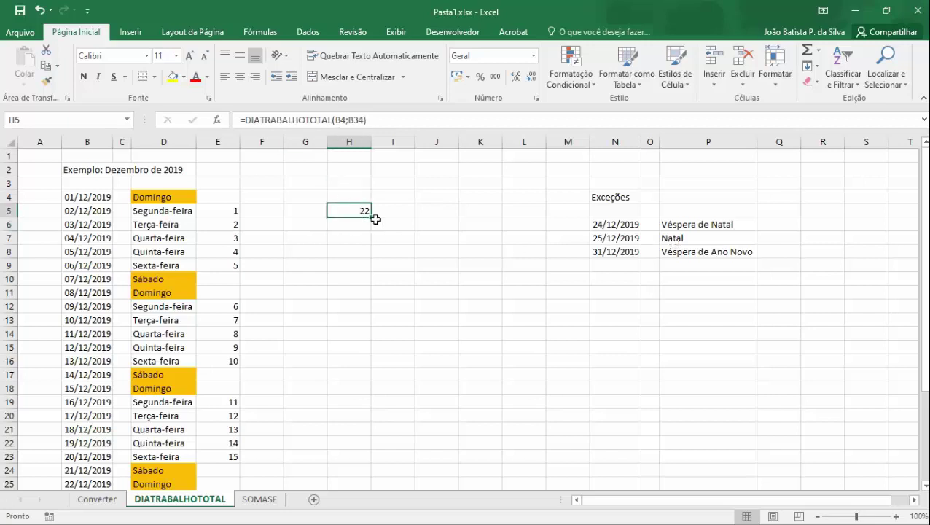
{"action": "left_click", "coordinate": [215, 119]}
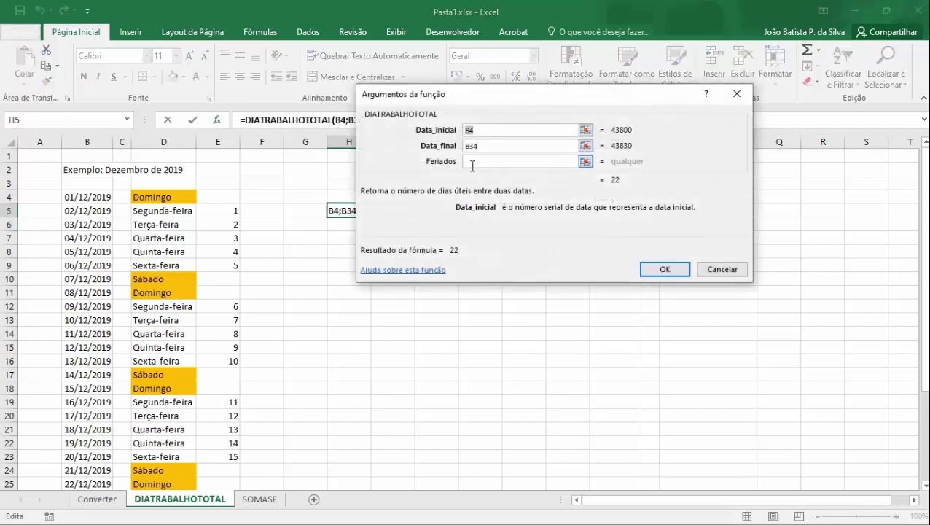
{"action": "left_click", "coordinate": [472, 163]}
{"action": "left_click_drag", "start_coordinate": [524, 97], "coordinate": [263, 59]}
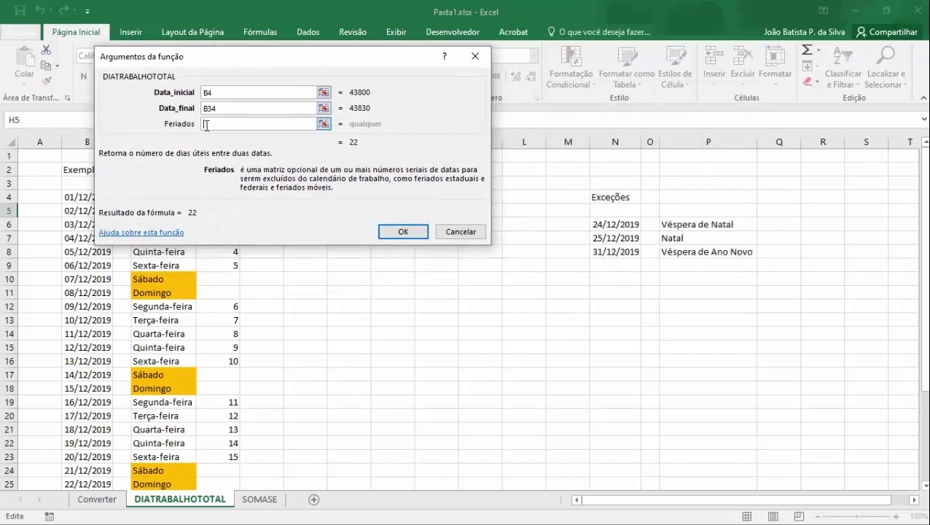
{"action": "left_click", "coordinate": [598, 237]}
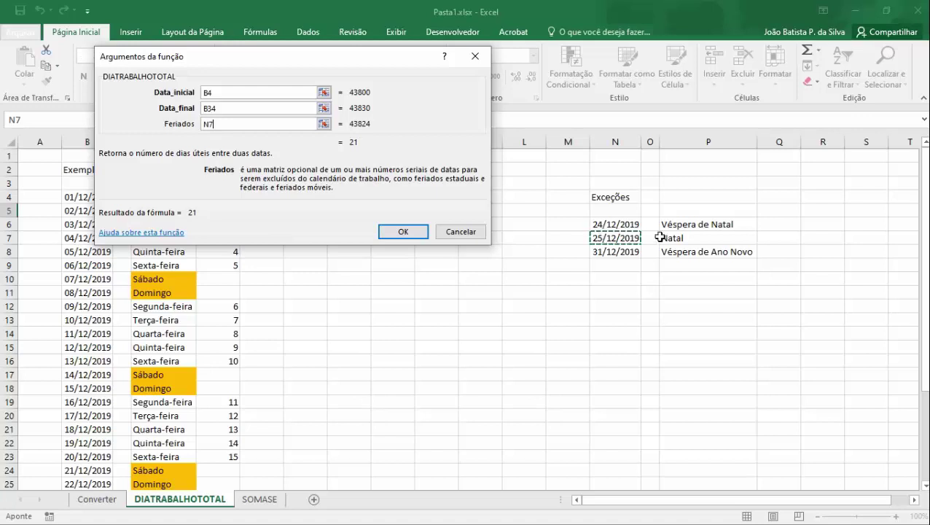
{"action": "left_click", "coordinate": [403, 231]}
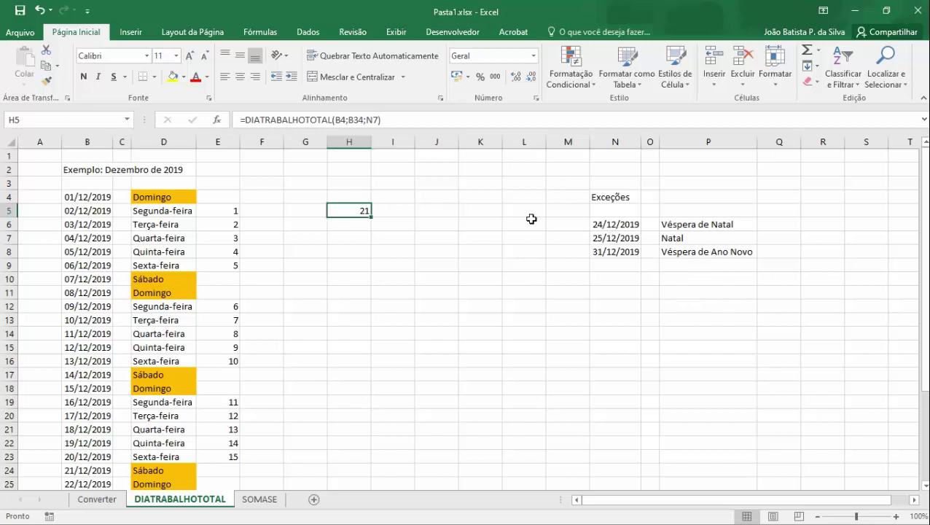
Replace the holidays argument of the H5 formula with the exception dates N6:N8
{"action": "left_click", "coordinate": [380, 119]}
{"action": "key", "text": "shift+F3"}
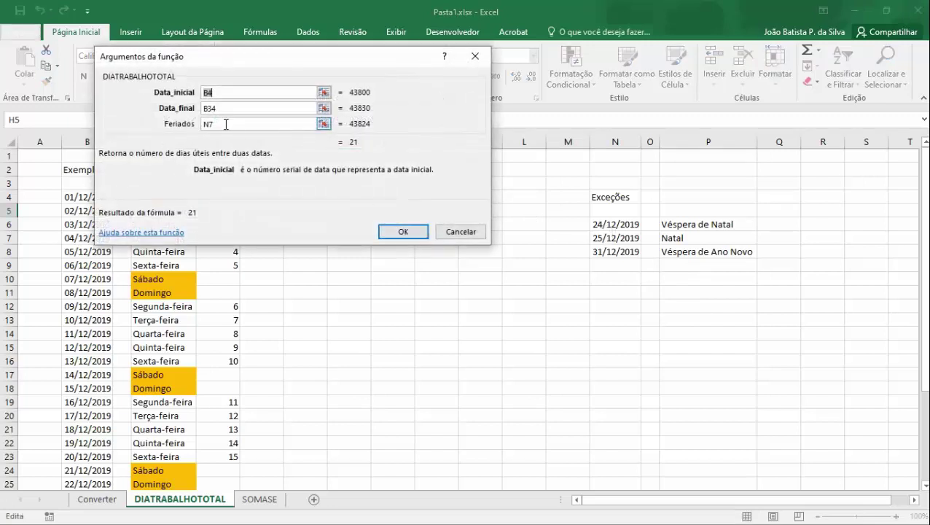
{"action": "left_click", "coordinate": [169, 125]}
{"action": "key", "text": "Delete"}
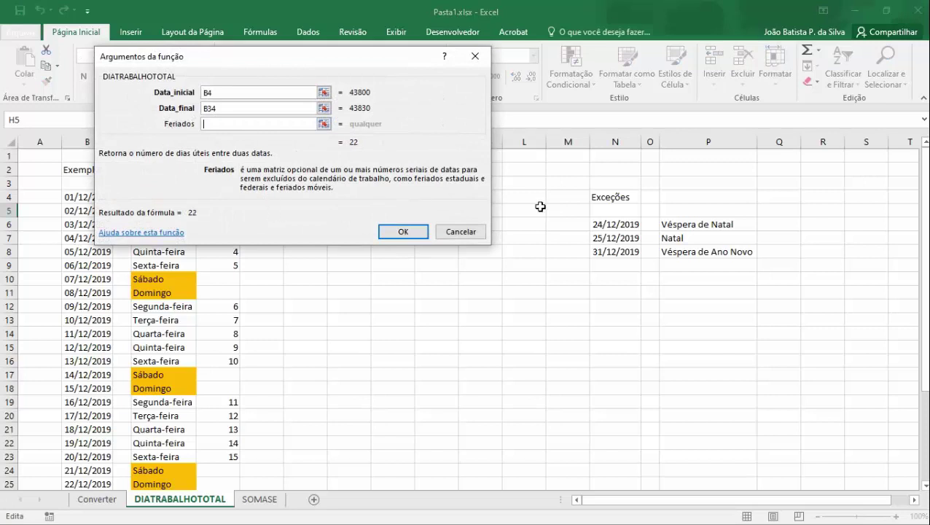
{"action": "left_click_drag", "start_coordinate": [614, 222], "coordinate": [602, 251]}
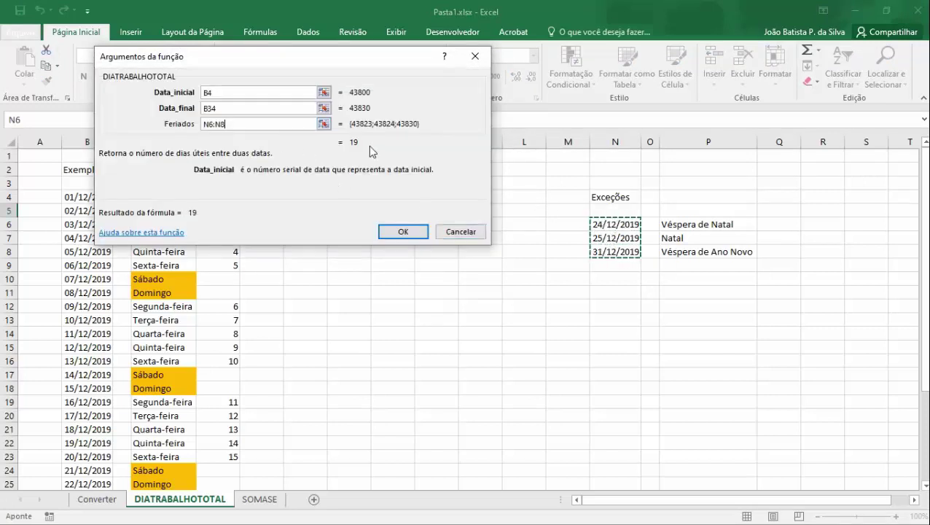
{"action": "left_click", "coordinate": [403, 231]}
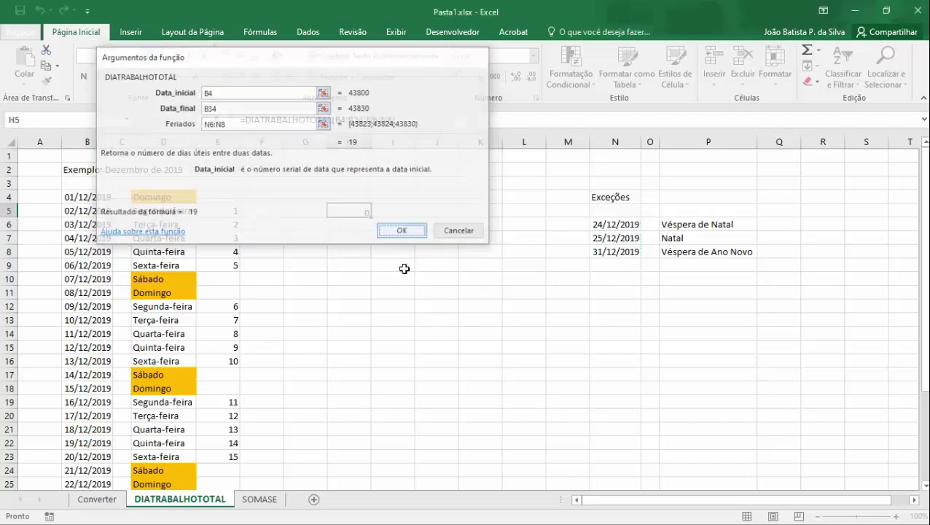
{"action": "scroll", "coordinate": [333, 332], "scroll_direction": "down", "scroll_amount": 3}
{"action": "scroll", "coordinate": [340, 406], "scroll_direction": "down", "scroll_amount": 2}
{"action": "scroll", "coordinate": [438, 374], "scroll_direction": "up", "scroll_amount": 5}
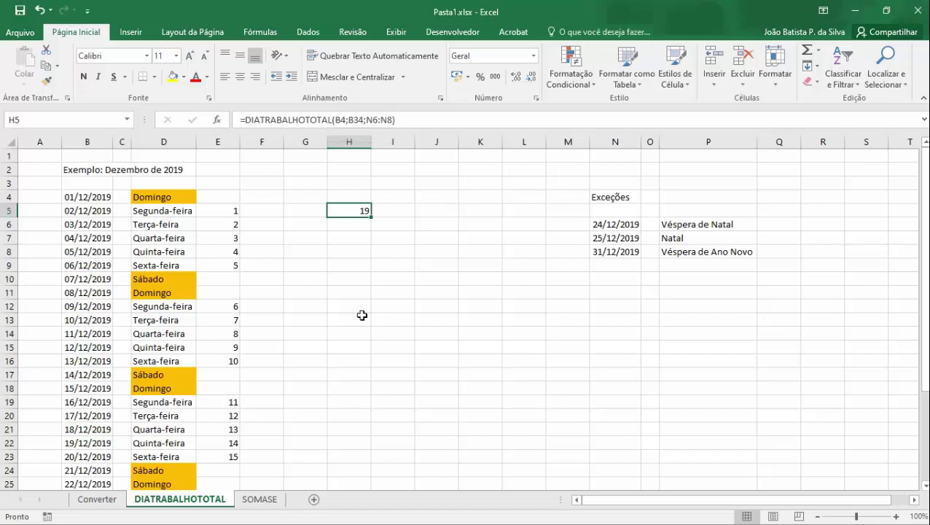
Start a DIATRABALHOTOTAL formula in H7 through its function arguments, with 01/12/2019 as the start date and 31/12/2019 as the end date
{"action": "left_click", "coordinate": [350, 236]}
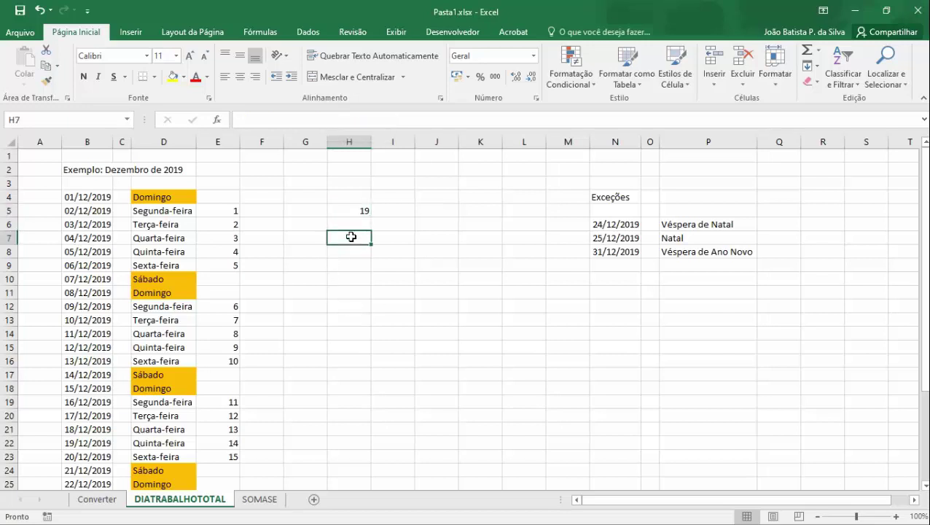
{"action": "left_click", "coordinate": [217, 121]}
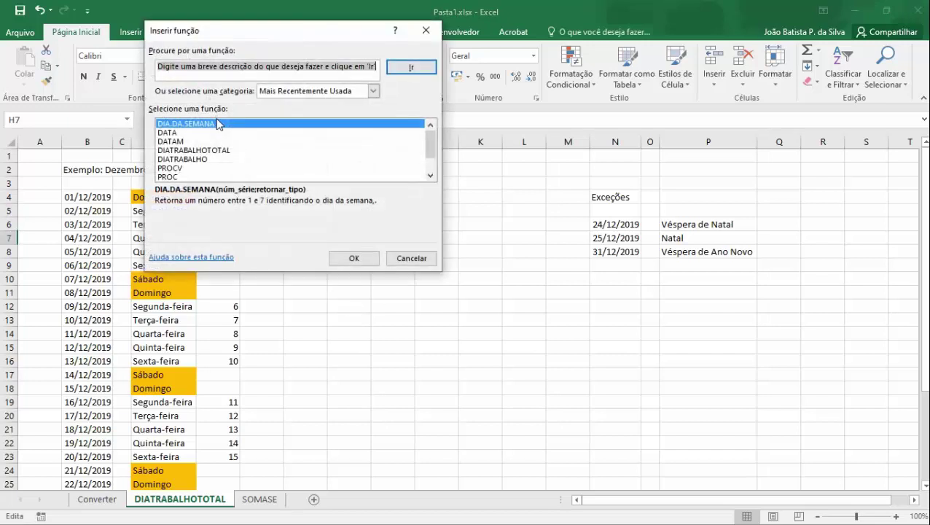
{"action": "double_click", "coordinate": [191, 151]}
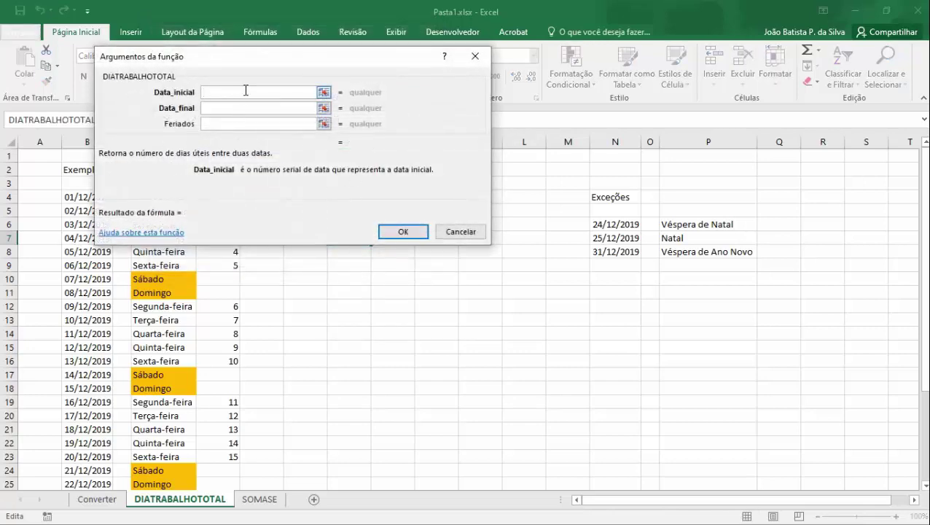
{"action": "type", "text": "01/12/2019"}
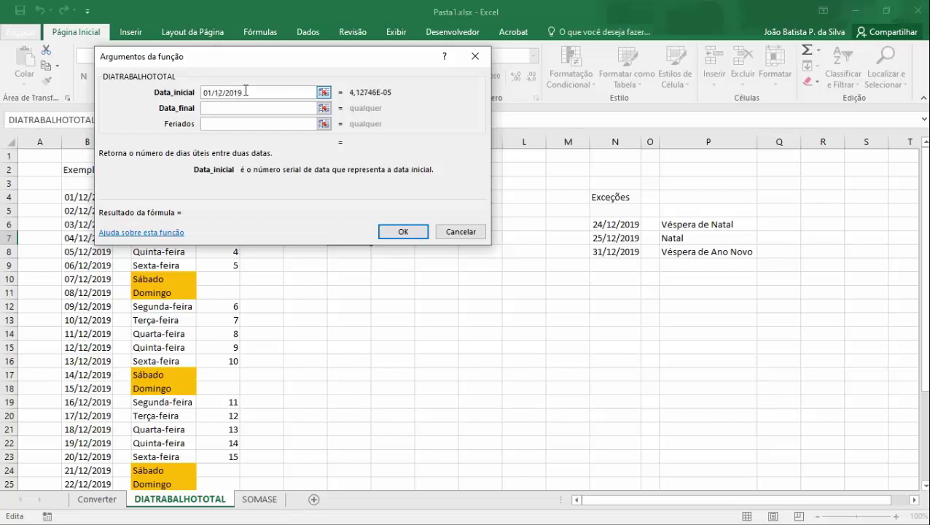
{"action": "key", "text": "Tab"}
{"action": "type", "text": "31/12/"}
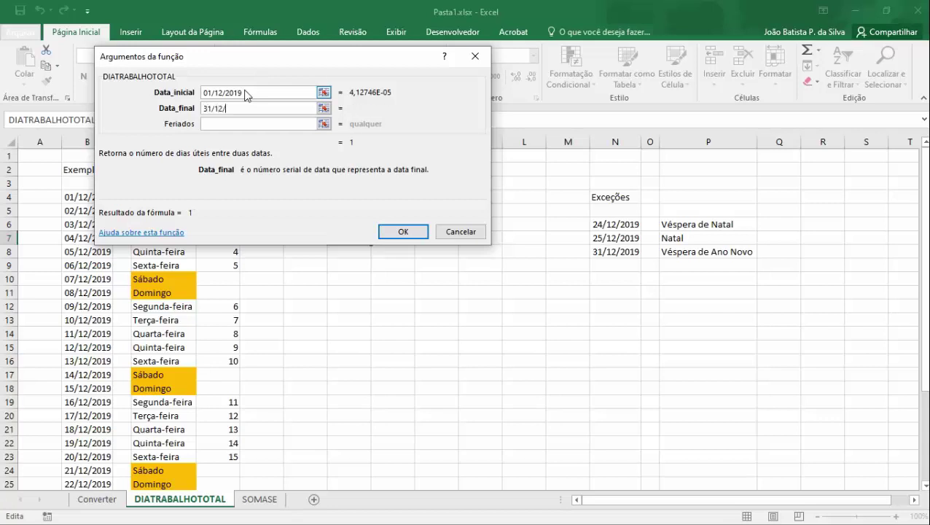
{"action": "type", "text": "2019"}
{"action": "key", "text": "Tab"}
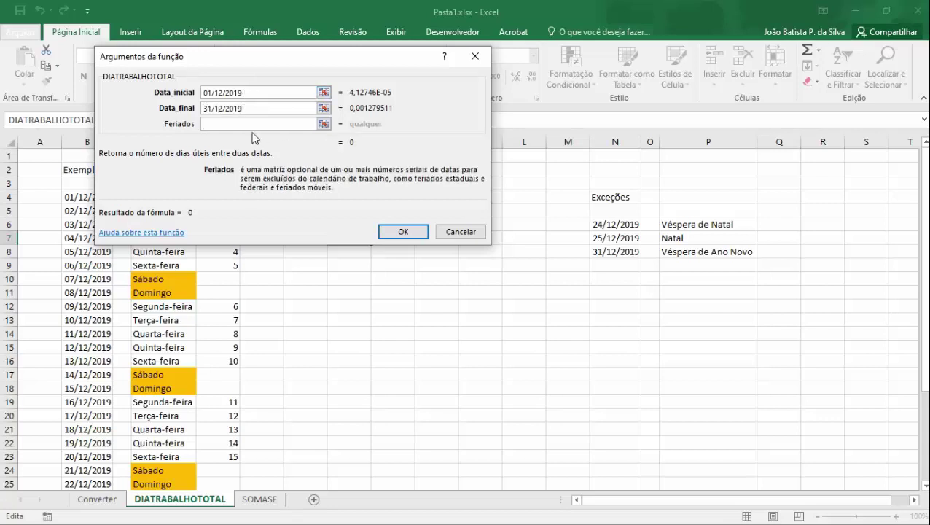
Enclose both dates in quotation marks as "01/12/2019" and "31/12/2019", and insert the formula in H7 without holidays
{"action": "double_click", "coordinate": [206, 96]}
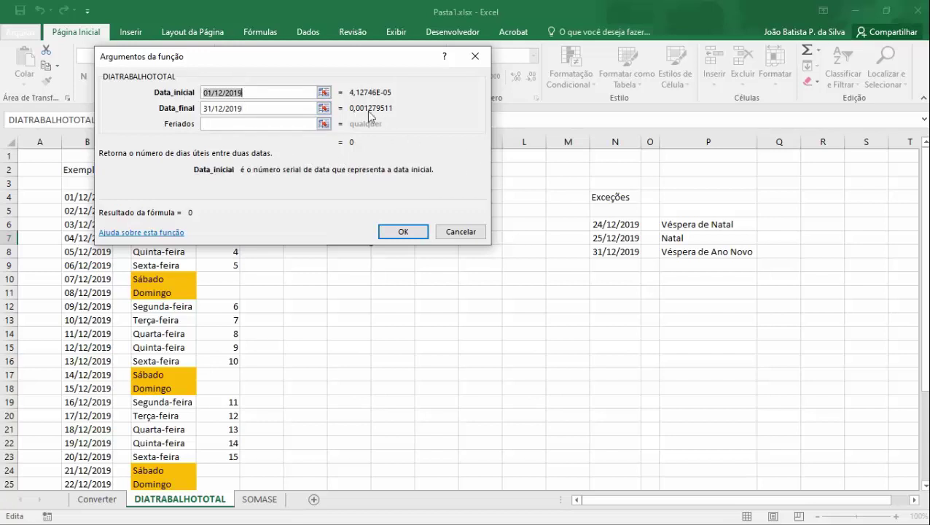
{"action": "left_click", "coordinate": [204, 93]}
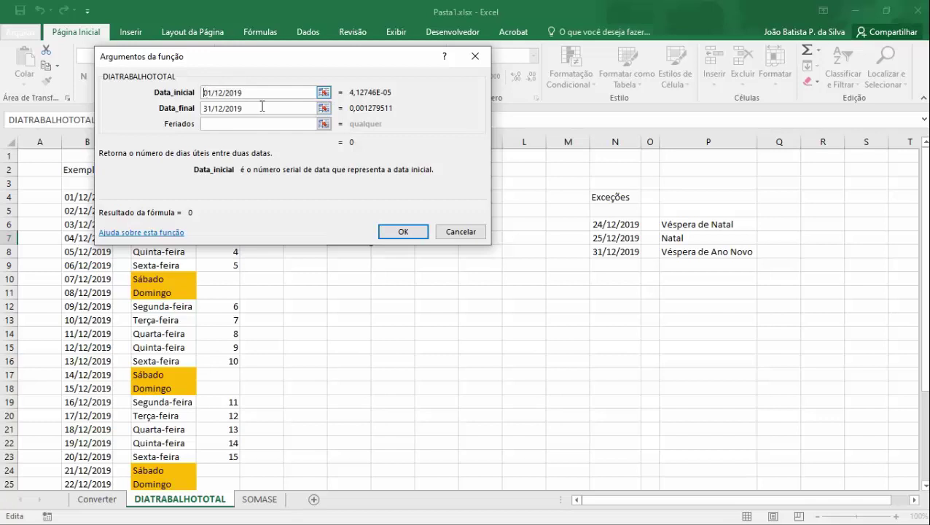
{"action": "type", "text": "\""}
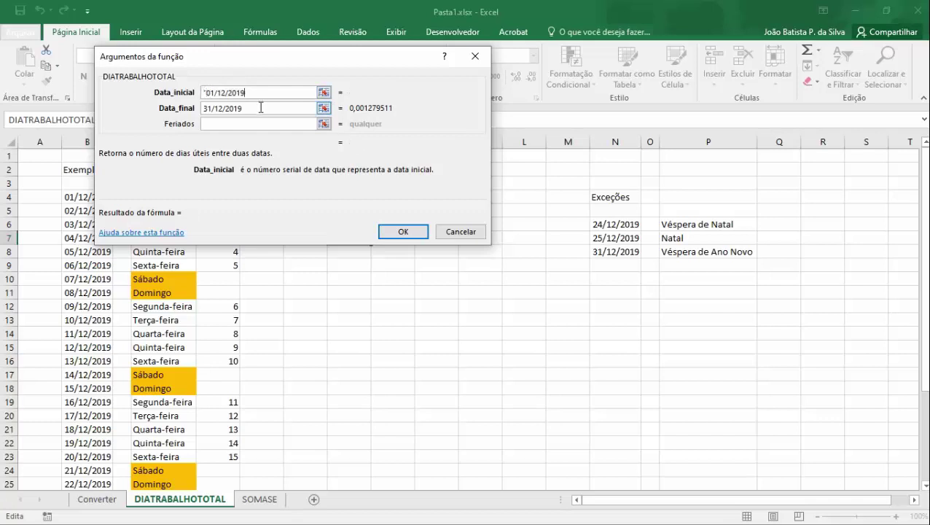
{"action": "type", "text": "\""}
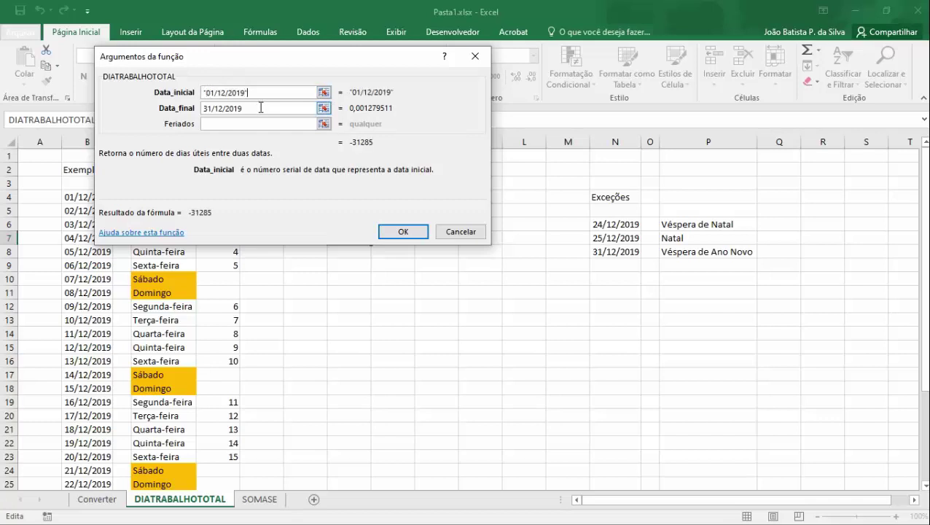
{"action": "left_click", "coordinate": [205, 110]}
{"action": "type", "text": "\""}
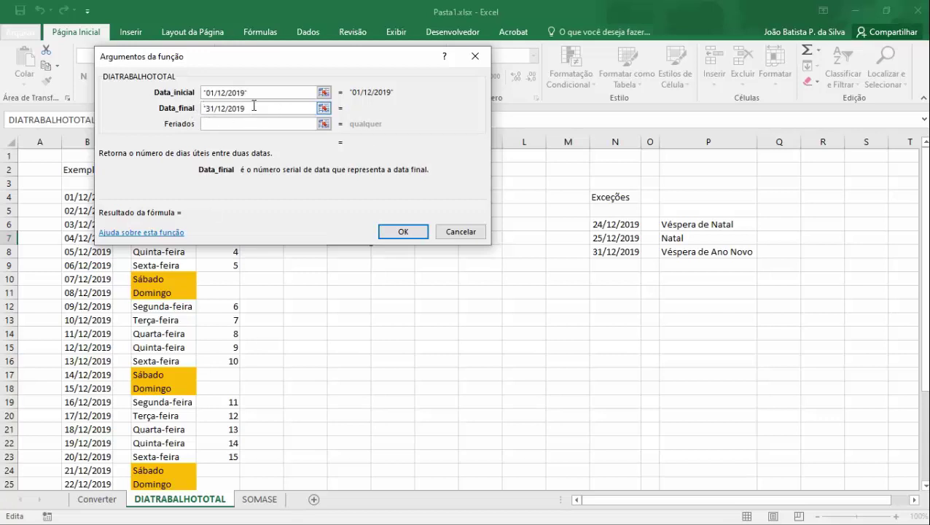
{"action": "left_click", "coordinate": [253, 106]}
{"action": "type", "text": "\""}
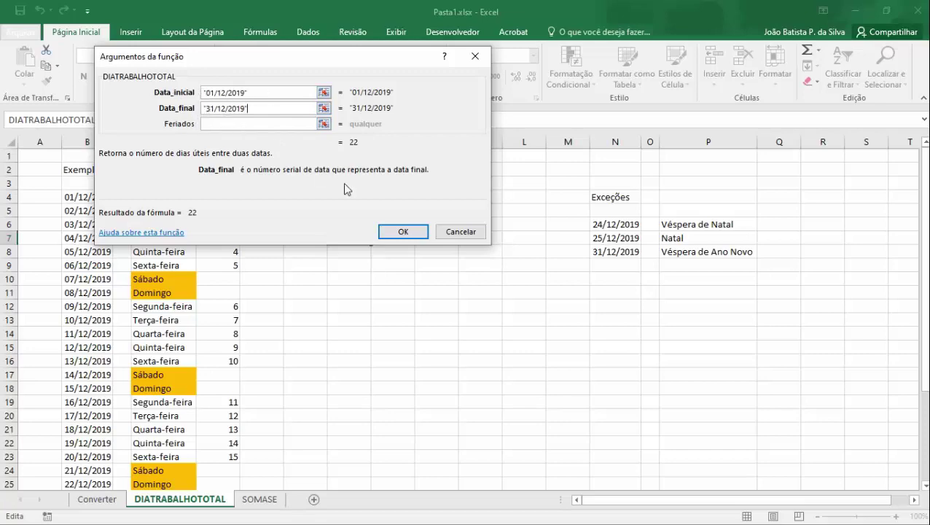
{"action": "left_click_drag", "start_coordinate": [294, 58], "coordinate": [369, 167]}
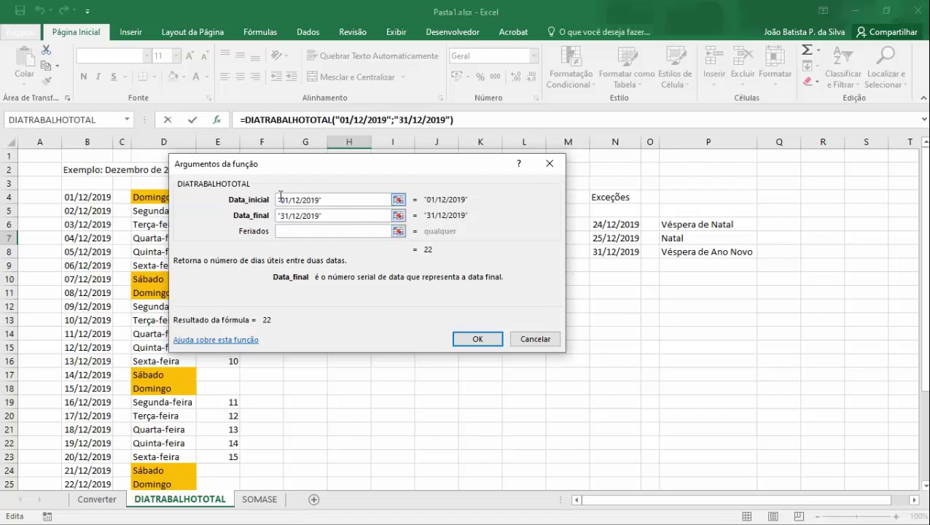
{"action": "left_click", "coordinate": [478, 339]}
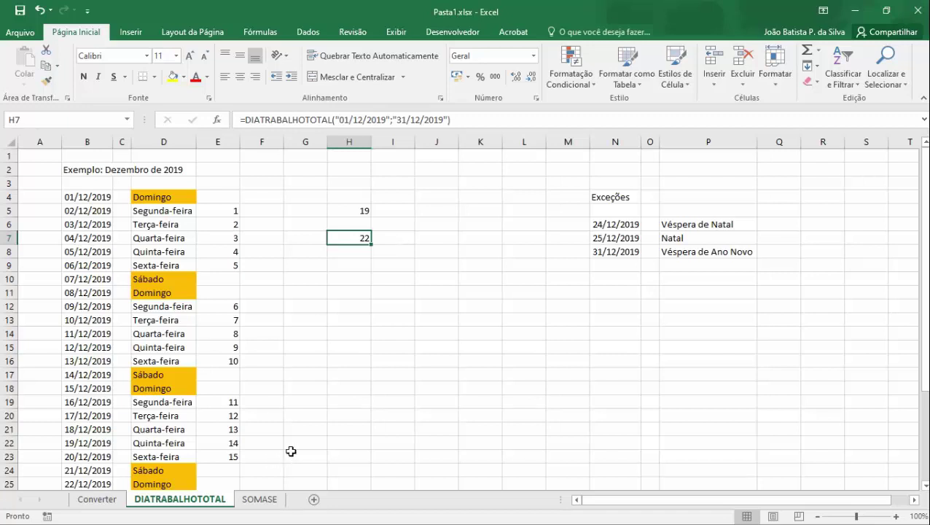
Review the rest of the December list, then open the SOMASE sheet and examine contributions F2:F12 and the total formula in F14
{"action": "scroll", "coordinate": [294, 380], "scroll_direction": "down", "scroll_amount": 3}
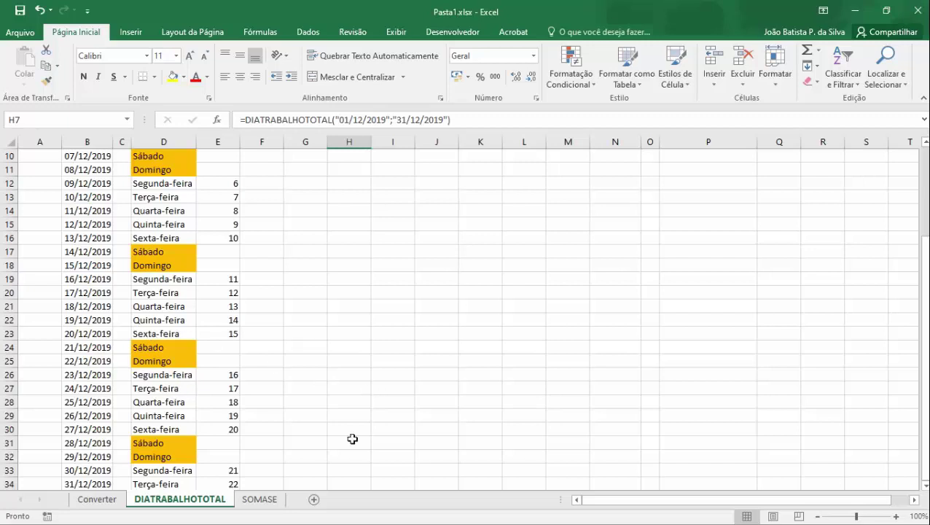
{"action": "left_click", "coordinate": [260, 500]}
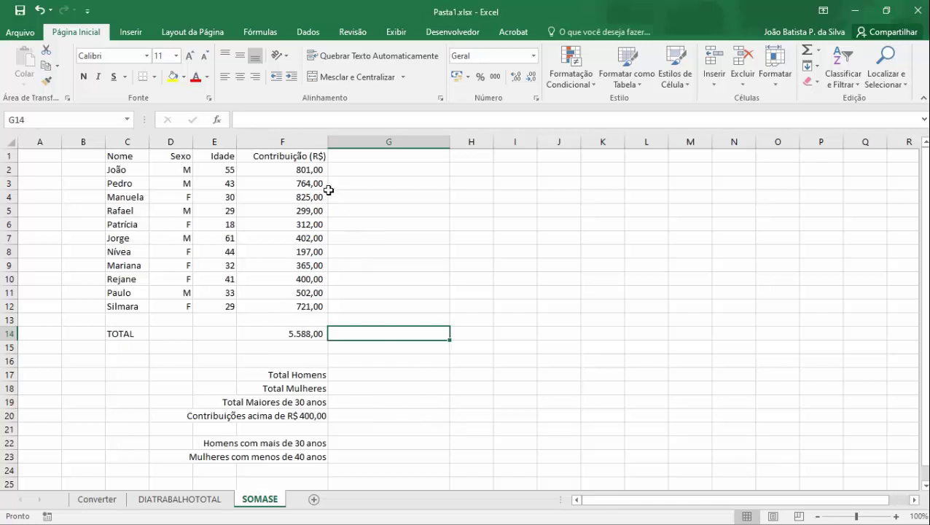
{"action": "left_click_drag", "start_coordinate": [306, 169], "coordinate": [292, 309]}
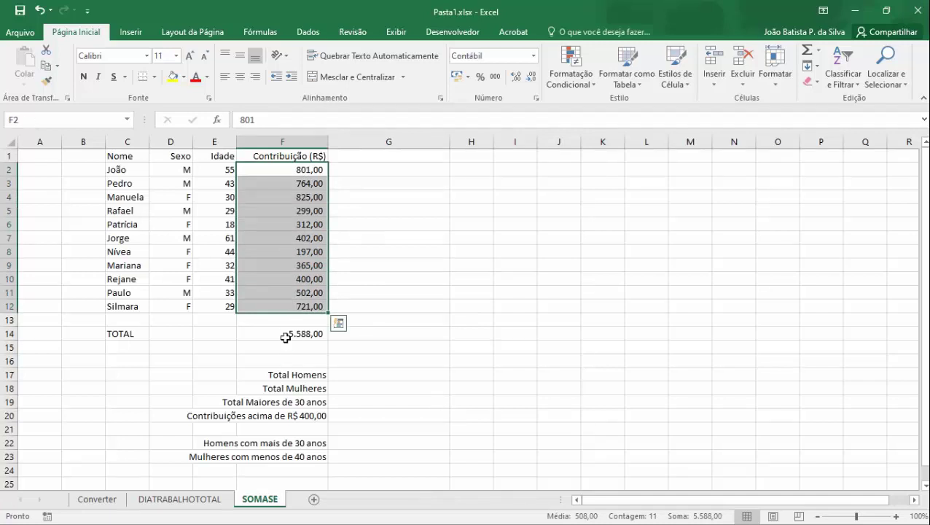
{"action": "left_click", "coordinate": [296, 333]}
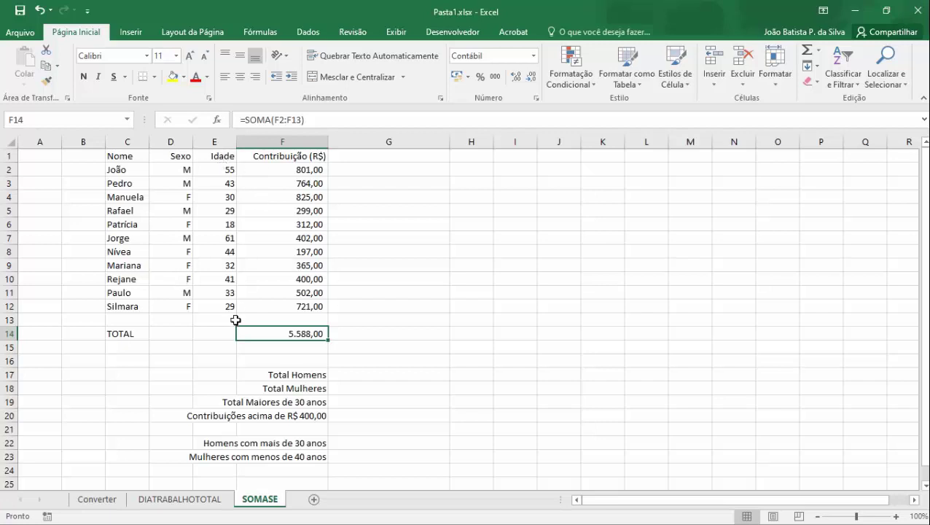
{"action": "left_click", "coordinate": [377, 377]}
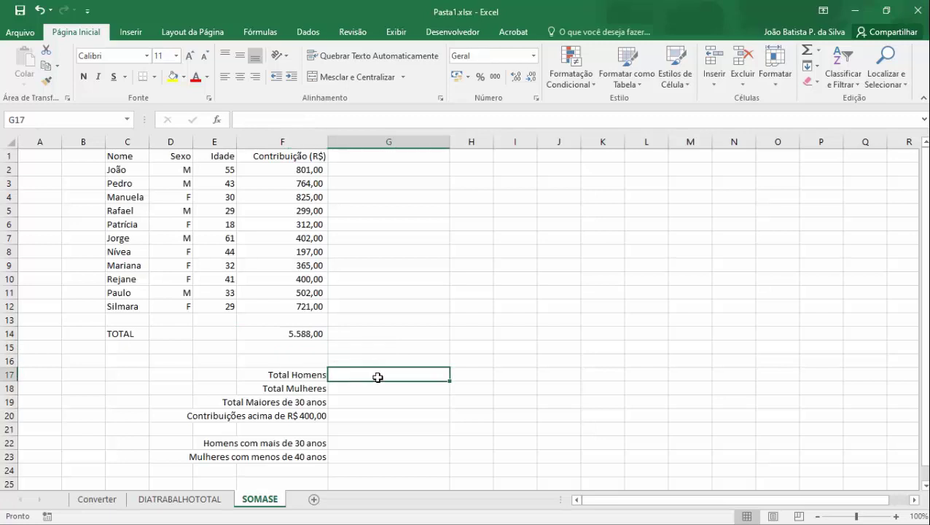
{"action": "type", "text": "=SOMSA"}
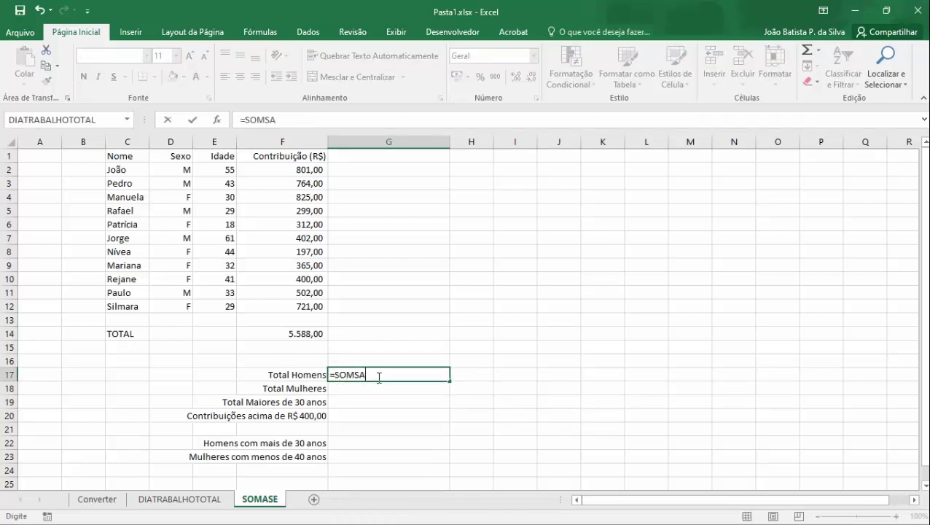
{"action": "key", "text": "BackSpace"}
{"action": "key", "text": "BackSpace"}
{"action": "type", "text": "ASEW"}
{"action": "key", "text": "BackSpace"}
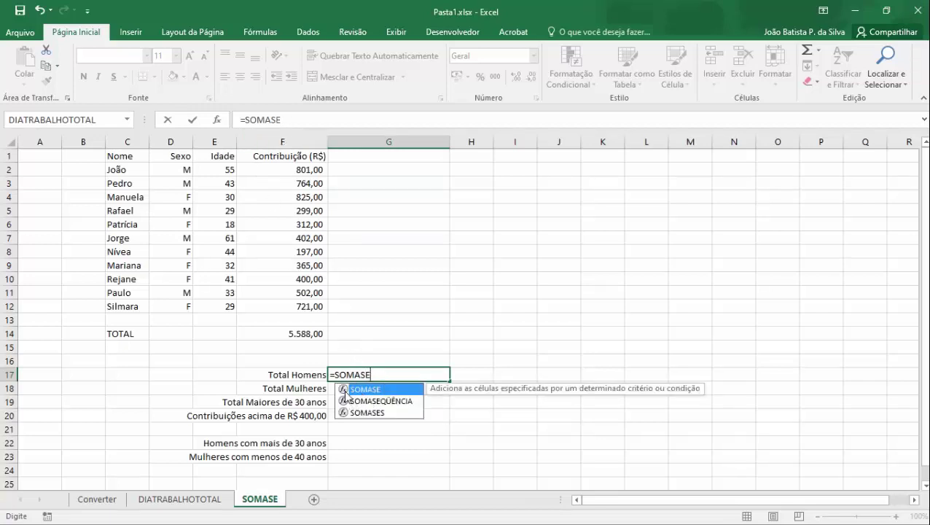
{"action": "left_click", "coordinate": [217, 119]}
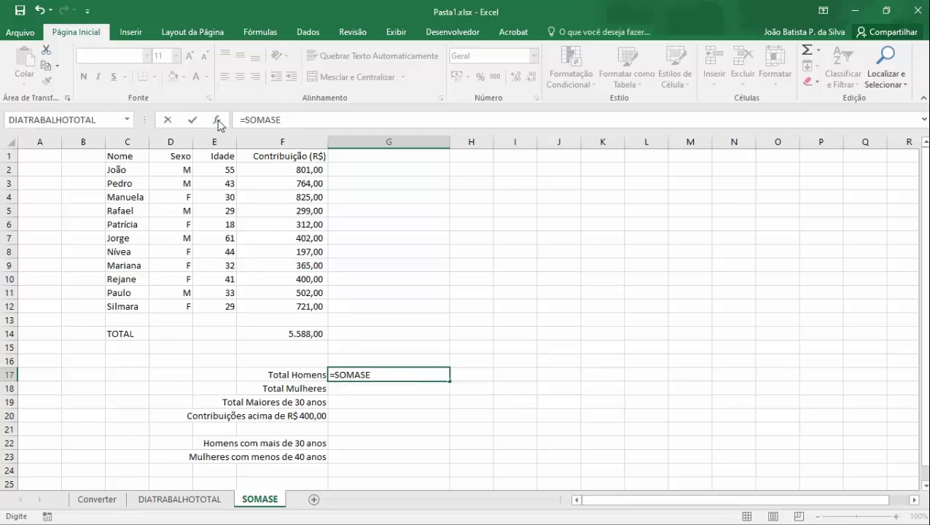
{"action": "left_click_drag", "start_coordinate": [358, 135], "coordinate": [532, 169]}
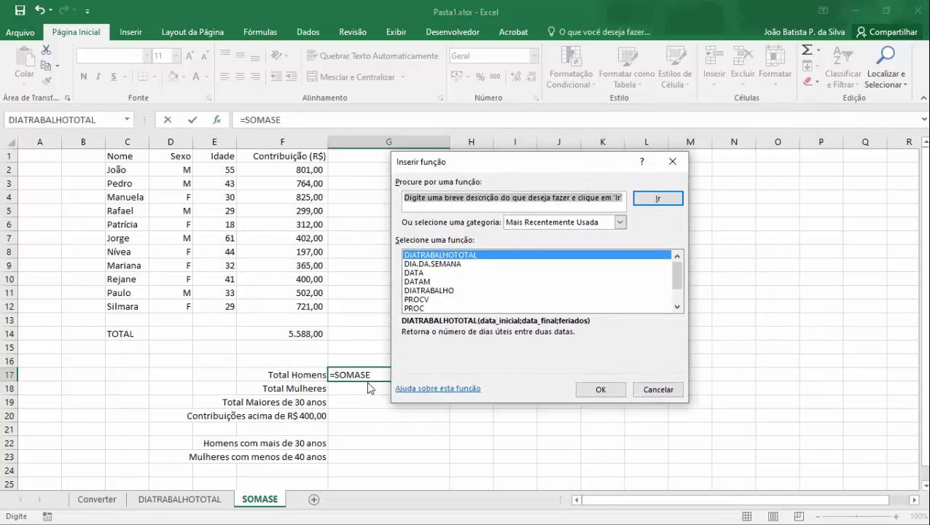
{"action": "scroll", "coordinate": [432, 302], "scroll_direction": "down", "scroll_amount": 2}
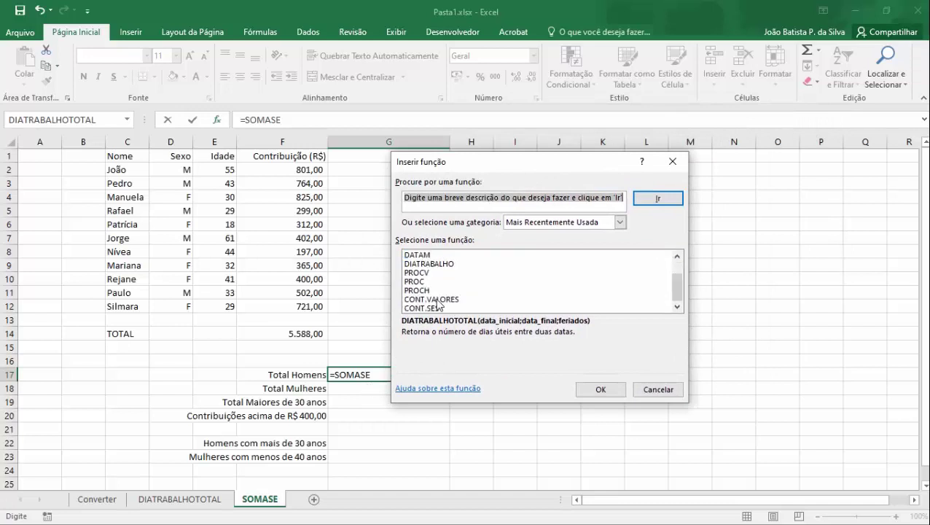
{"action": "scroll", "coordinate": [432, 305], "scroll_direction": "up", "scroll_amount": 2}
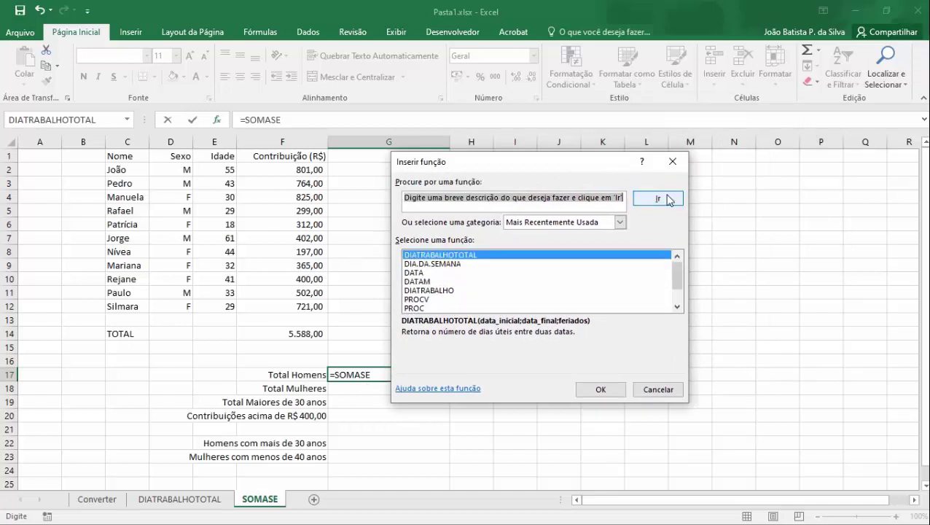
{"action": "left_click", "coordinate": [672, 162]}
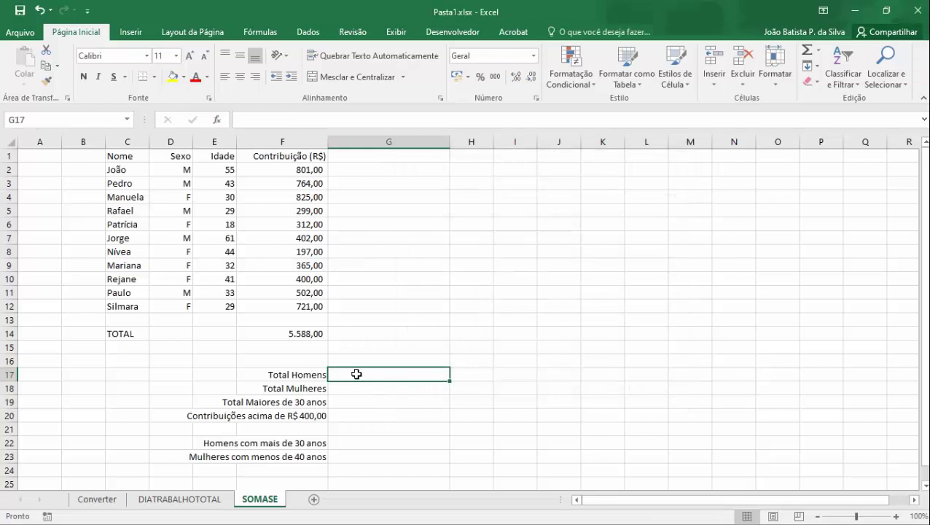
Total the men's contributions in G17 with =SOMASE(D2:D12;"=M";F2:F12) and apply the thousands-separator accounting format to the cell
{"action": "type", "text": "=SOMASE"}
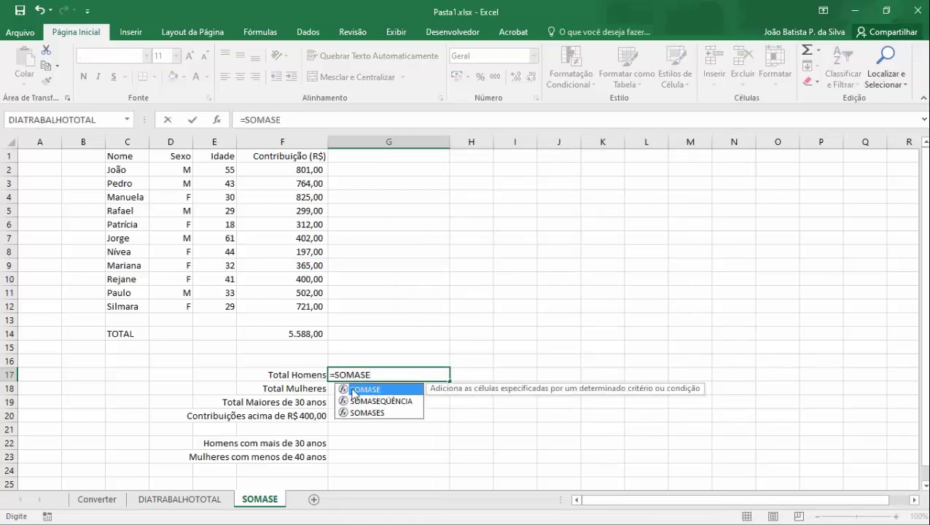
{"action": "double_click", "coordinate": [354, 390]}
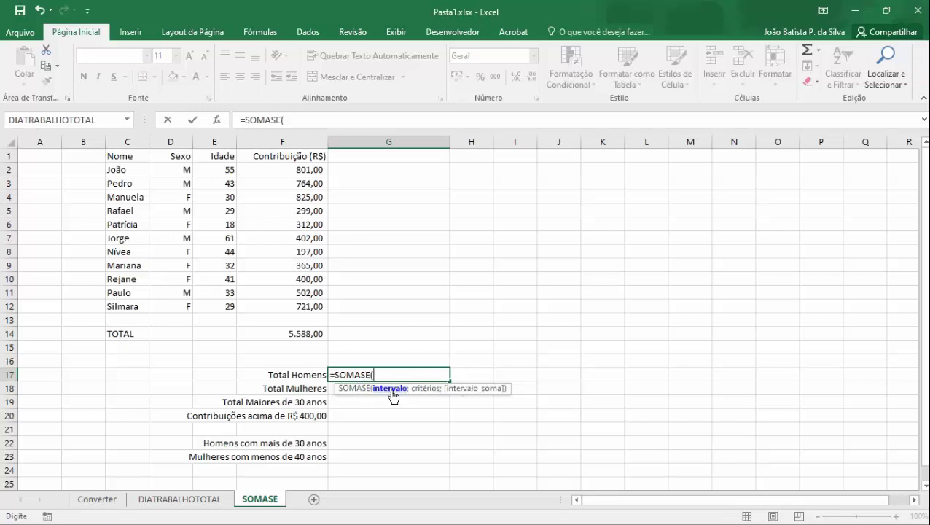
{"action": "left_click_drag", "start_coordinate": [179, 169], "coordinate": [179, 305]}
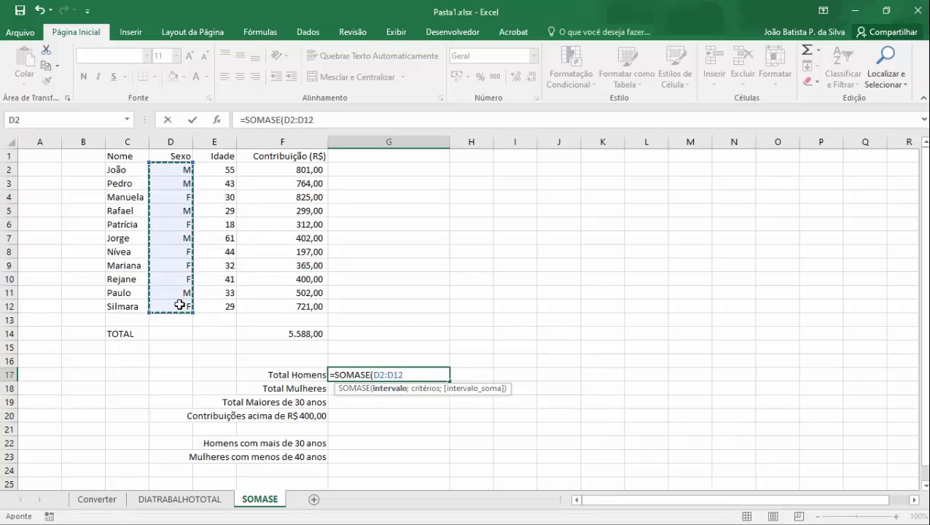
{"action": "type", "text": ";"}
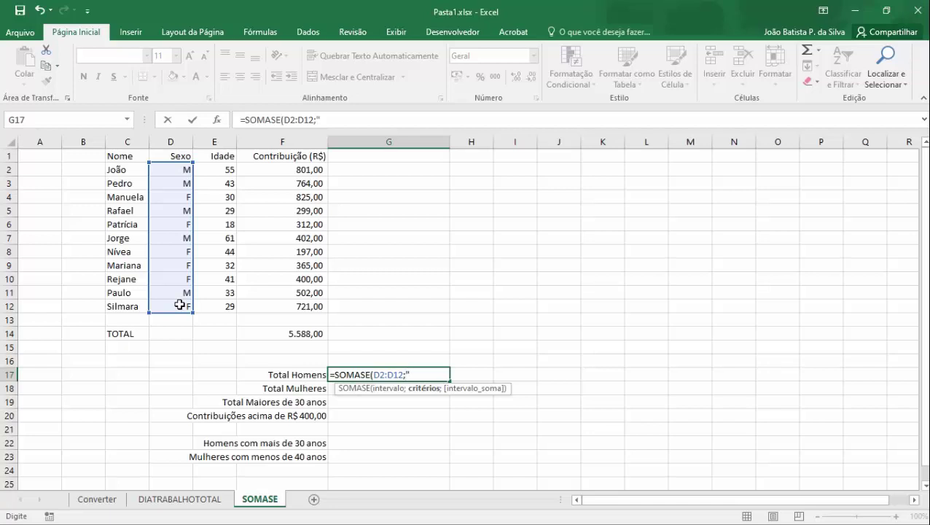
{"action": "type", "text": "\"=M\";"}
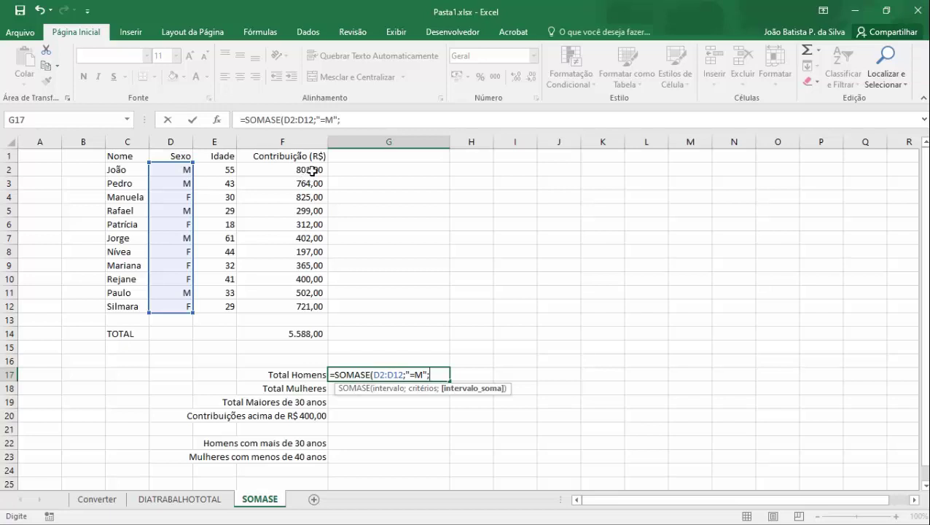
{"action": "left_click_drag", "start_coordinate": [309, 170], "coordinate": [297, 301]}
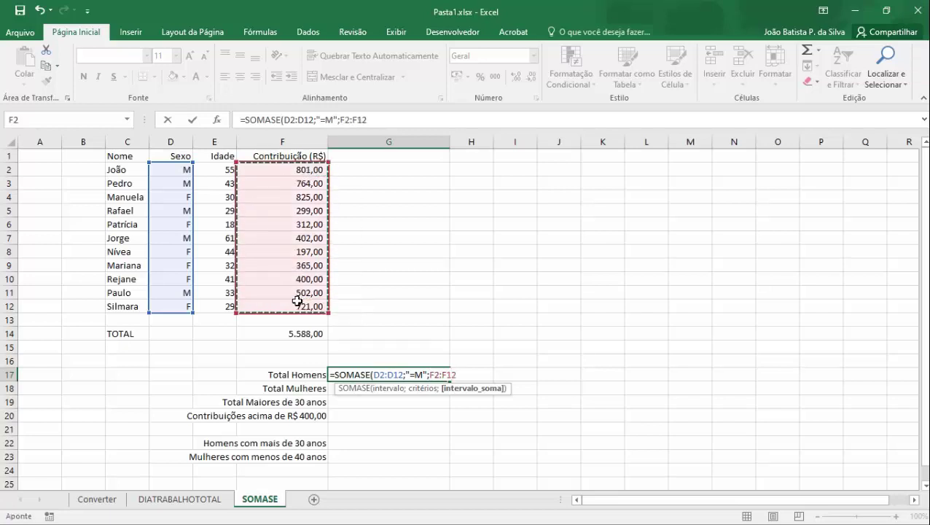
{"action": "type", "text": ")"}
{"action": "key", "text": "Return"}
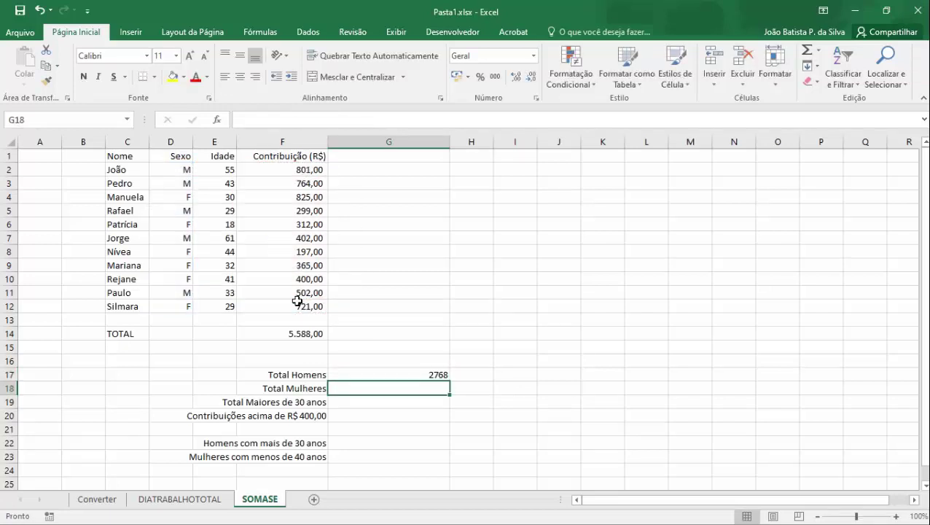
{"action": "left_click", "coordinate": [427, 376]}
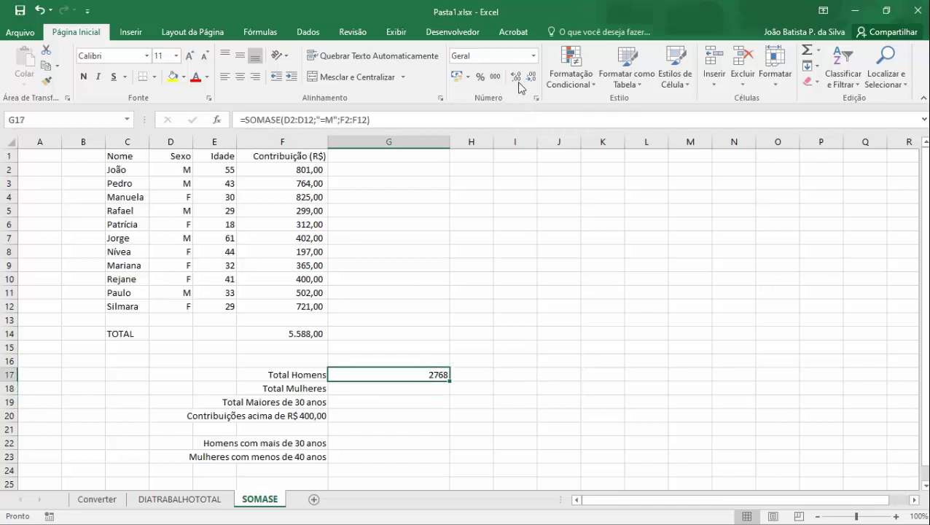
{"action": "left_click", "coordinate": [495, 76]}
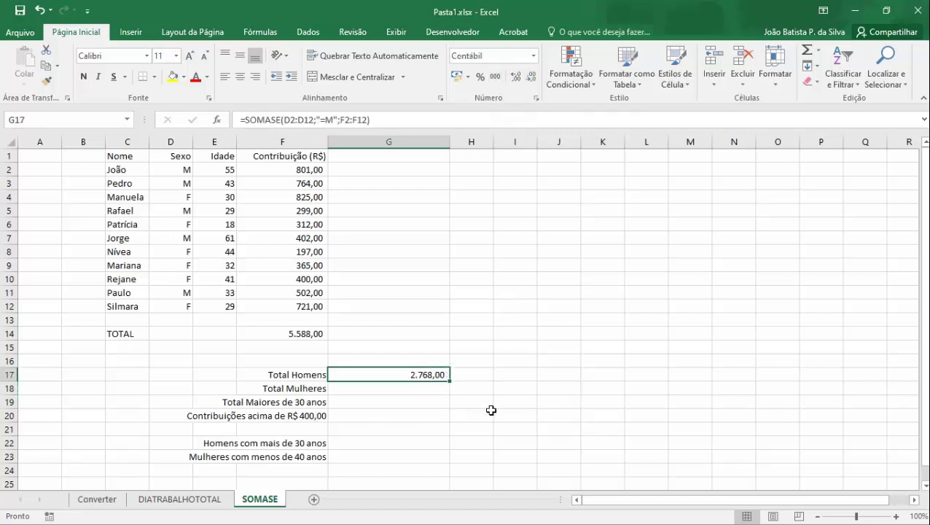
Total the women's contributions in G18 with =SOMASE(D2:D12;"=F";F2:F12)
{"action": "left_click", "coordinate": [416, 389]}
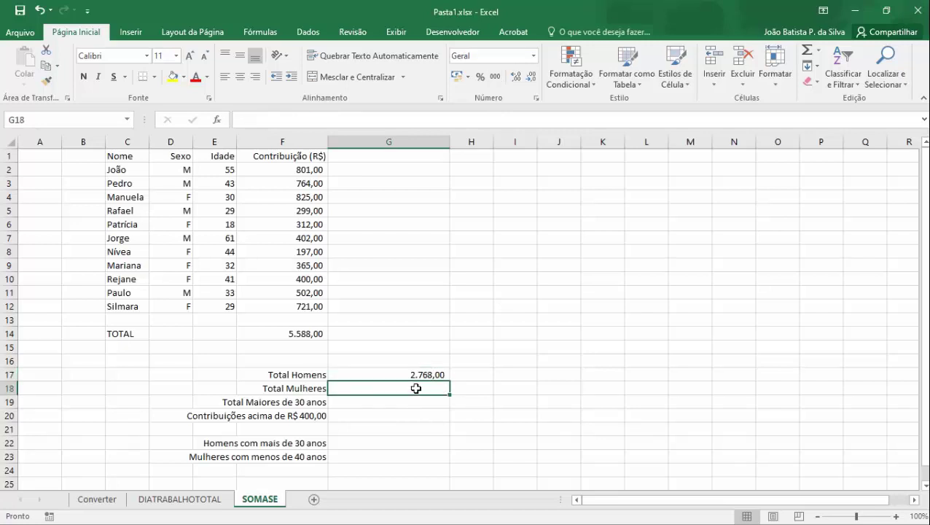
{"action": "type", "text": "=SOMASE"}
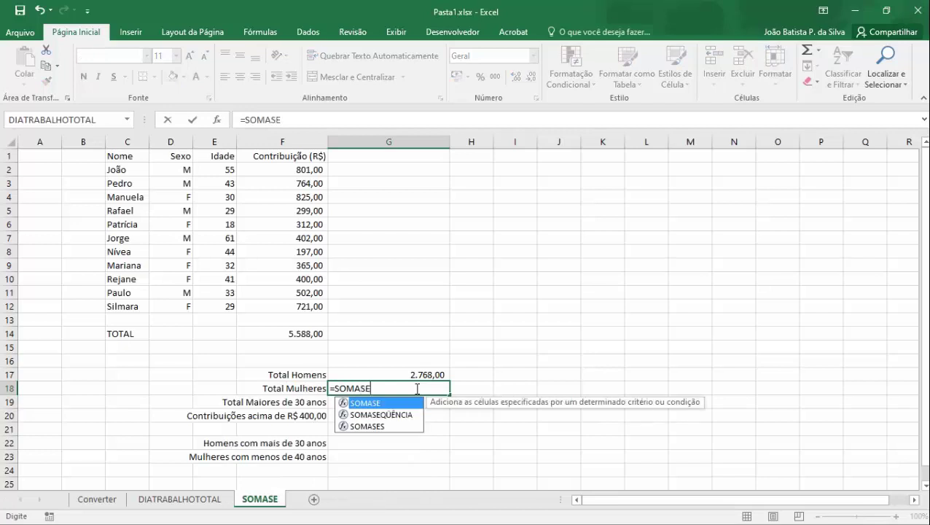
{"action": "type", "text": "("}
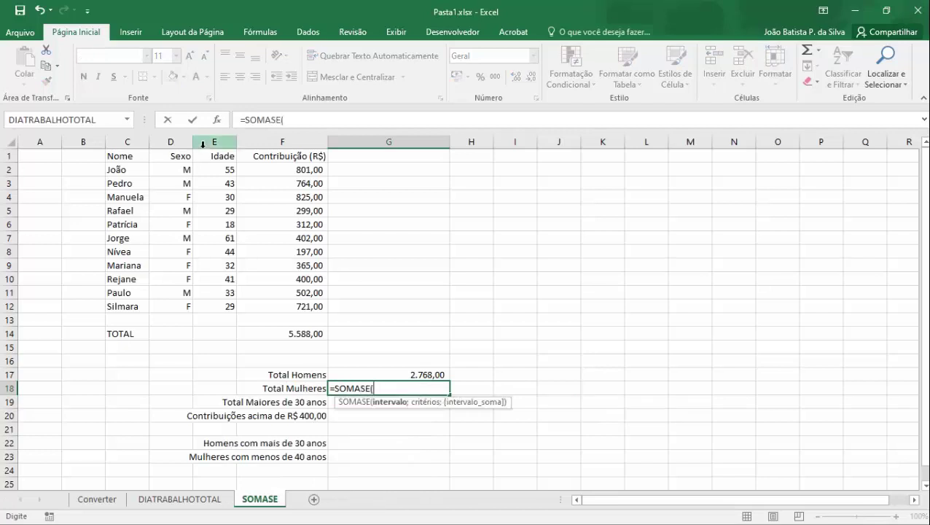
{"action": "left_click_drag", "start_coordinate": [176, 170], "coordinate": [178, 305]}
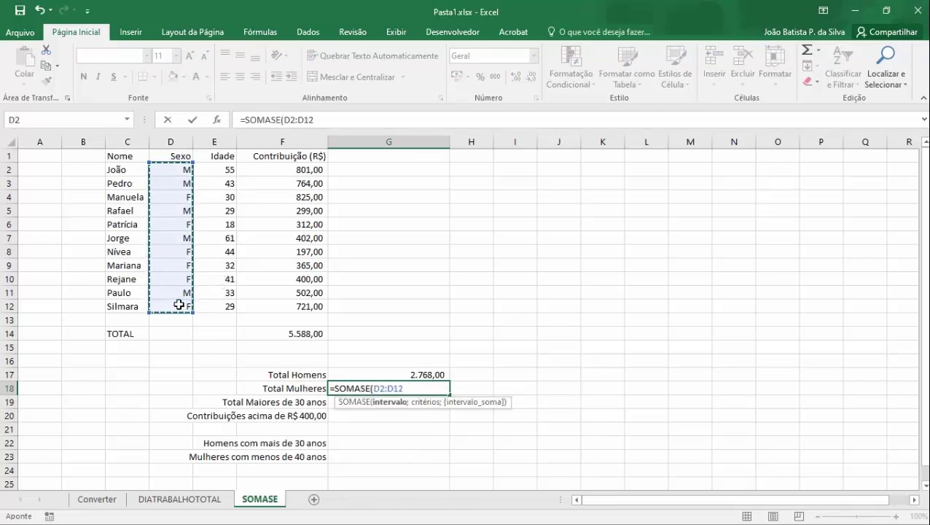
{"action": "type", "text": ";\"=F"}
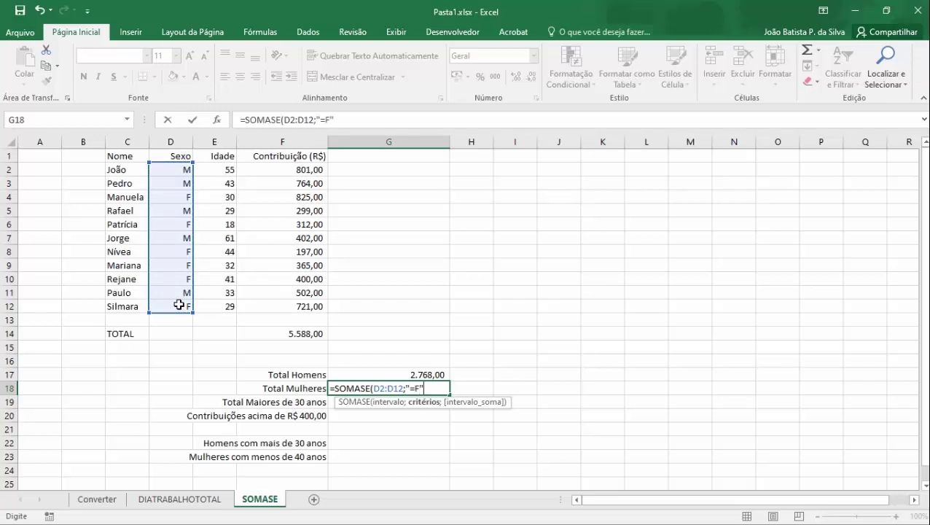
{"action": "type", "text": "\";"}
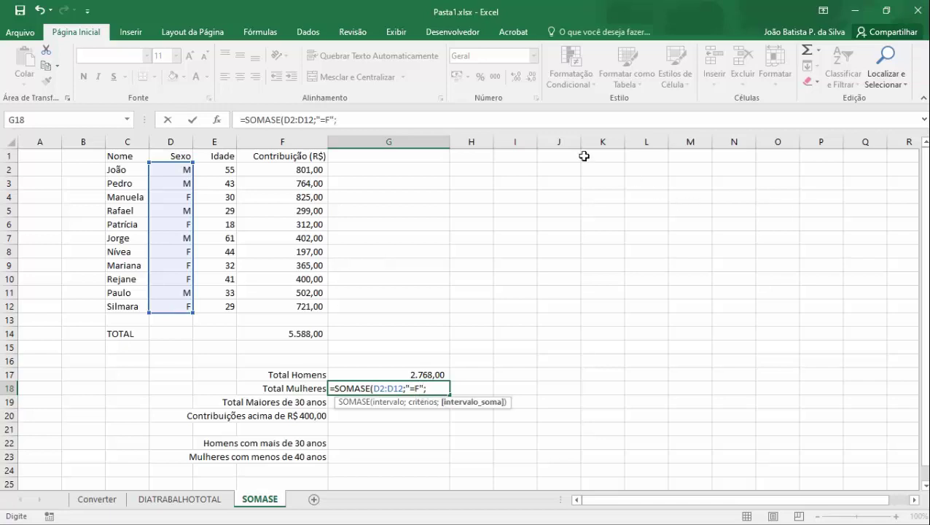
{"action": "left_click_drag", "start_coordinate": [319, 168], "coordinate": [300, 308]}
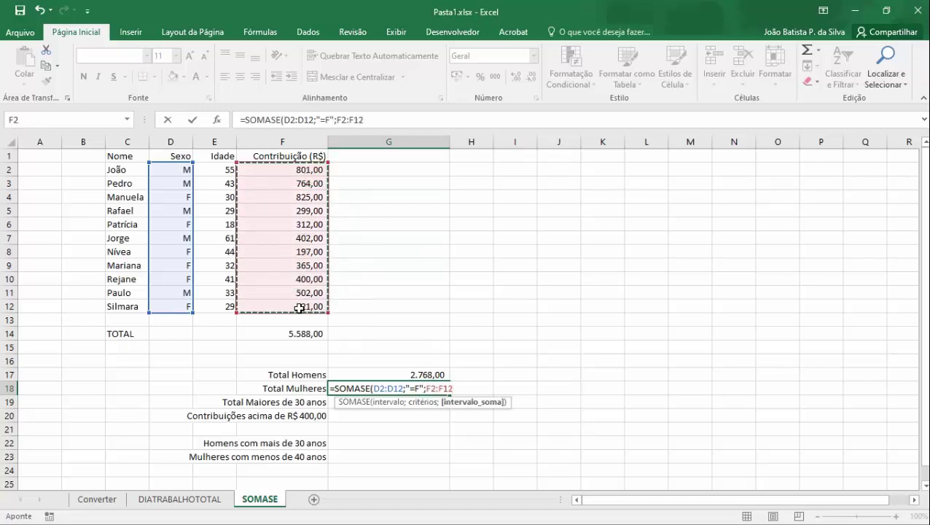
{"action": "key", "text": "Return"}
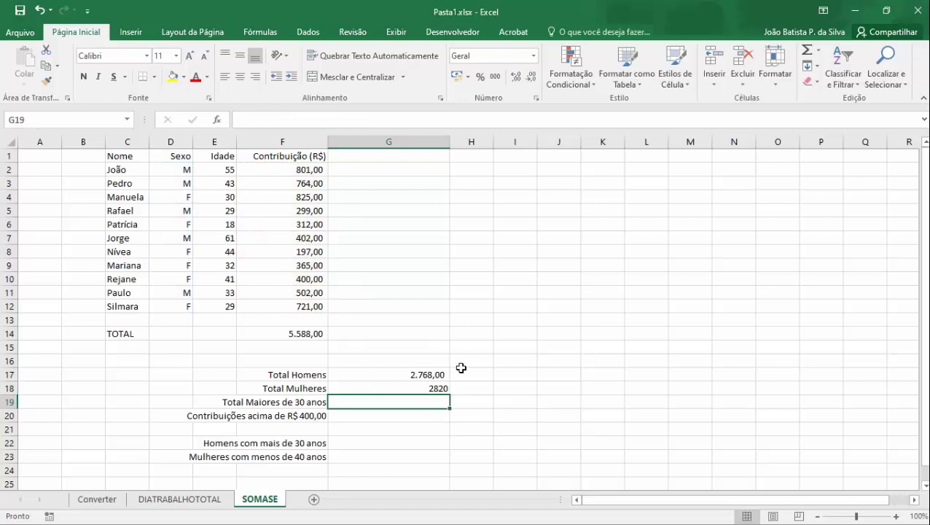
Copy the number format of G17 onto the result cells G18:G23
{"action": "left_click", "coordinate": [429, 375]}
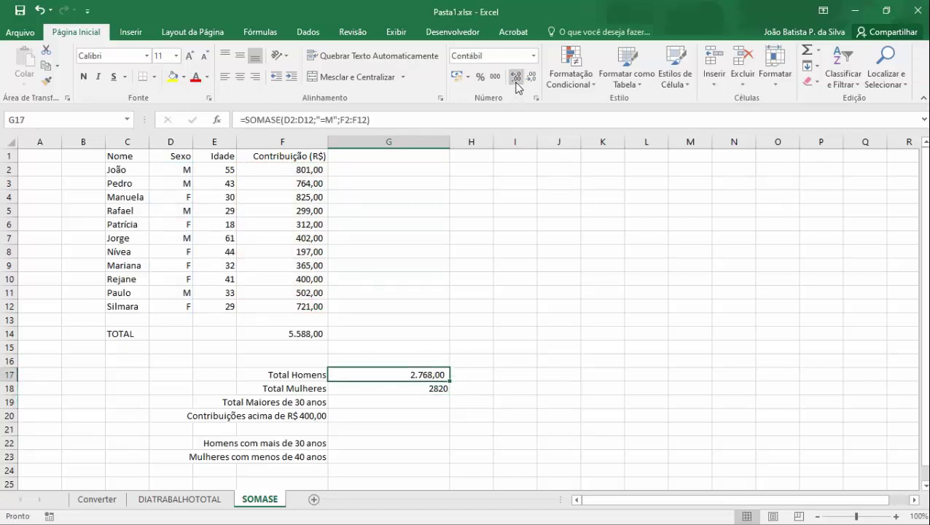
{"action": "left_click", "coordinate": [44, 82]}
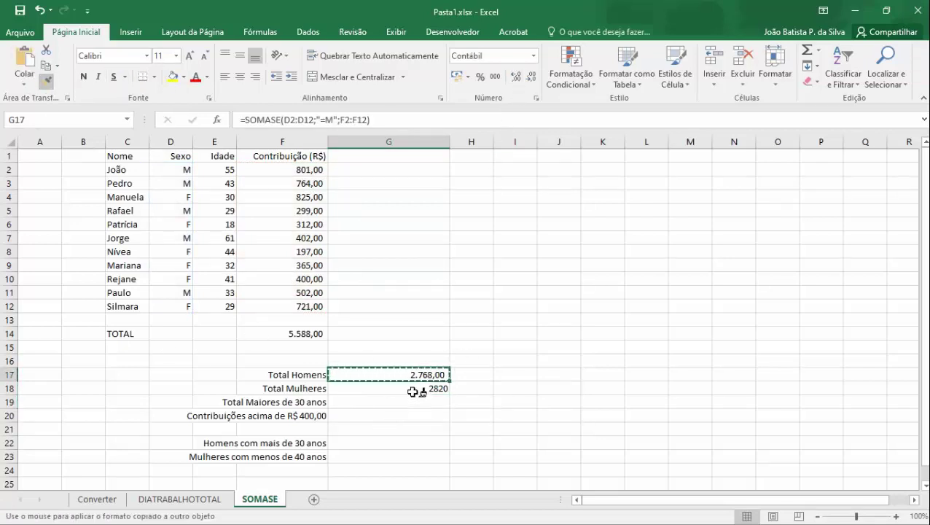
{"action": "left_click_drag", "start_coordinate": [416, 389], "coordinate": [405, 454]}
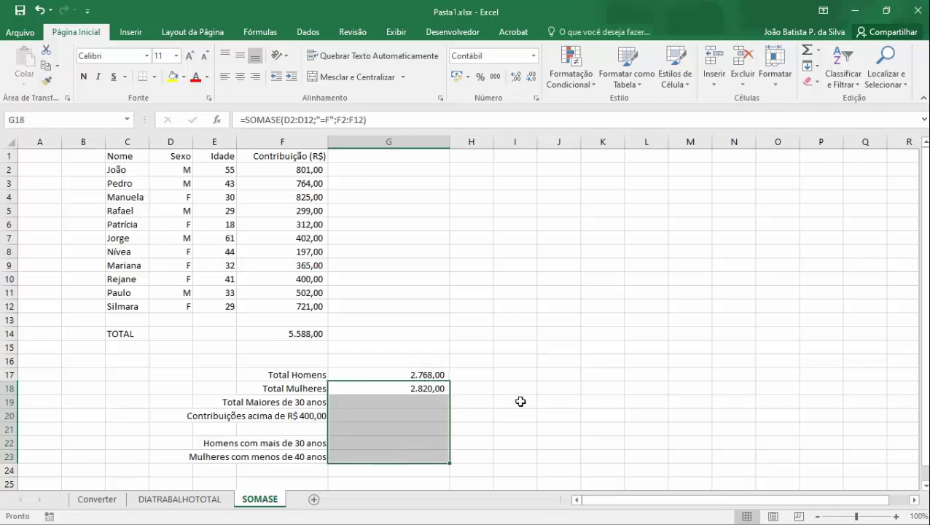
Add the men's and women's totals in H18 with the formula =G17+G18
{"action": "left_click", "coordinate": [474, 388]}
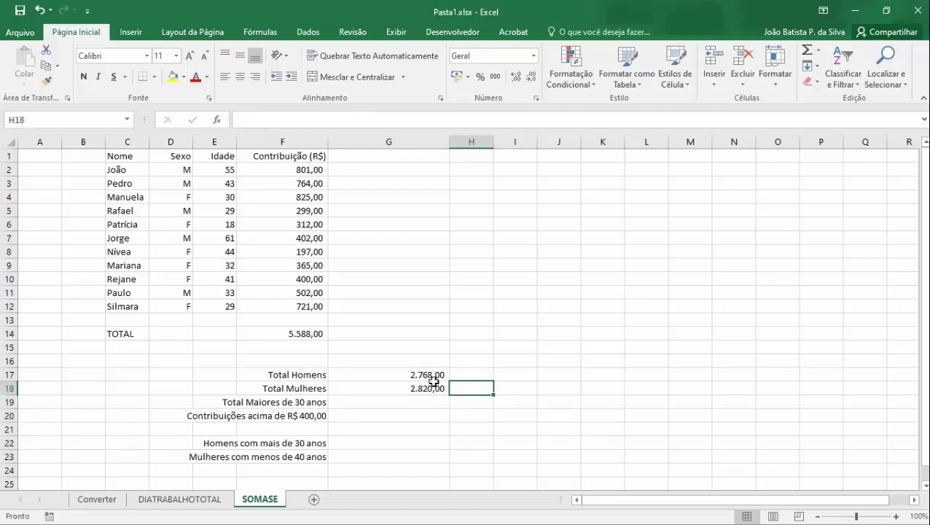
{"action": "type", "text": "="}
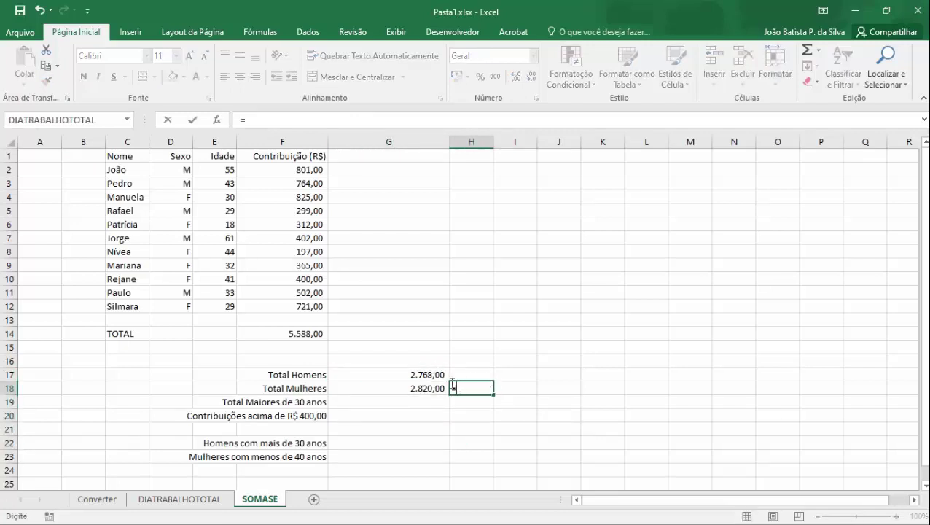
{"action": "left_click", "coordinate": [428, 374]}
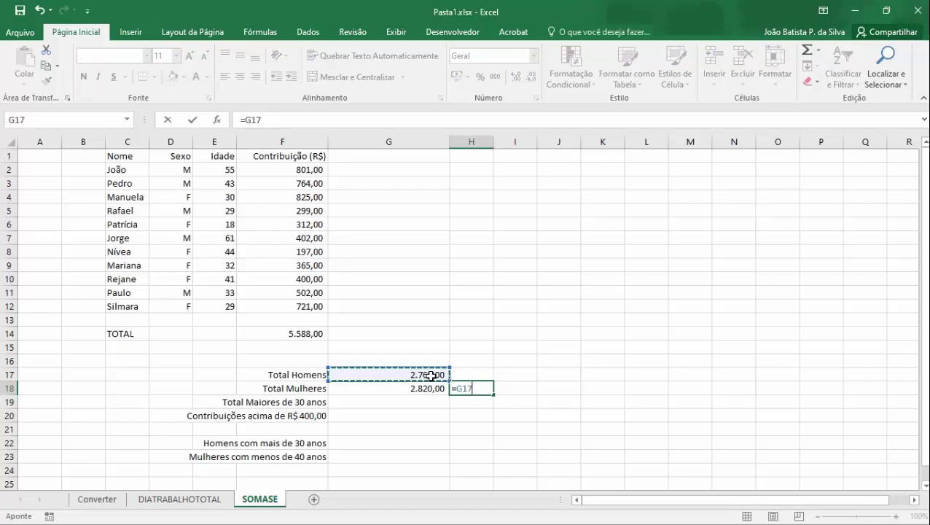
{"action": "type", "text": "+"}
{"action": "left_click", "coordinate": [429, 386]}
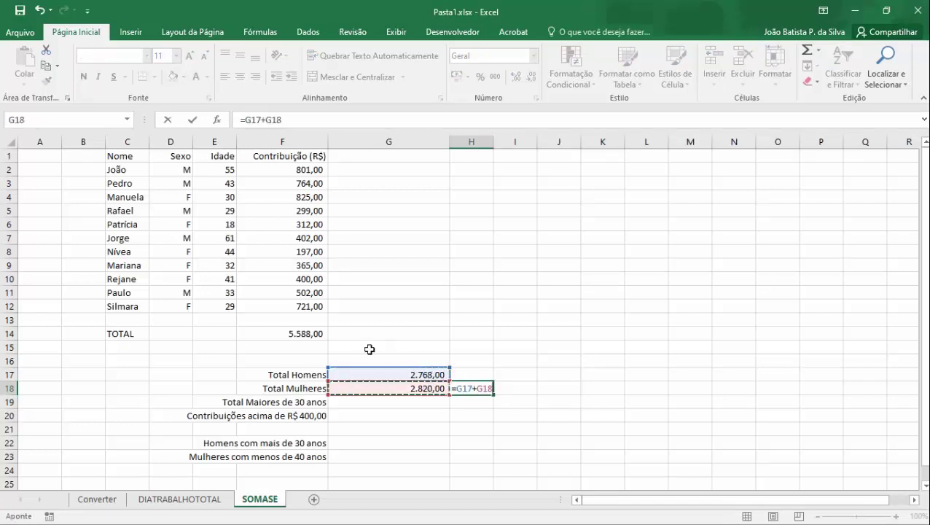
{"action": "key", "text": "Return"}
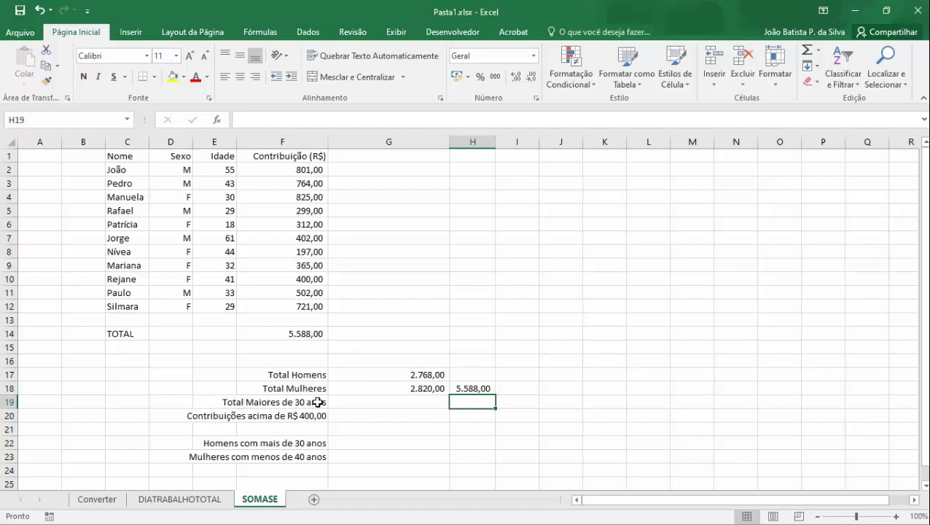
Total the contributions of people older than 30 in G19 with =SOMASE(E2:E12;">30";F2:F12)
{"action": "left_click", "coordinate": [398, 406]}
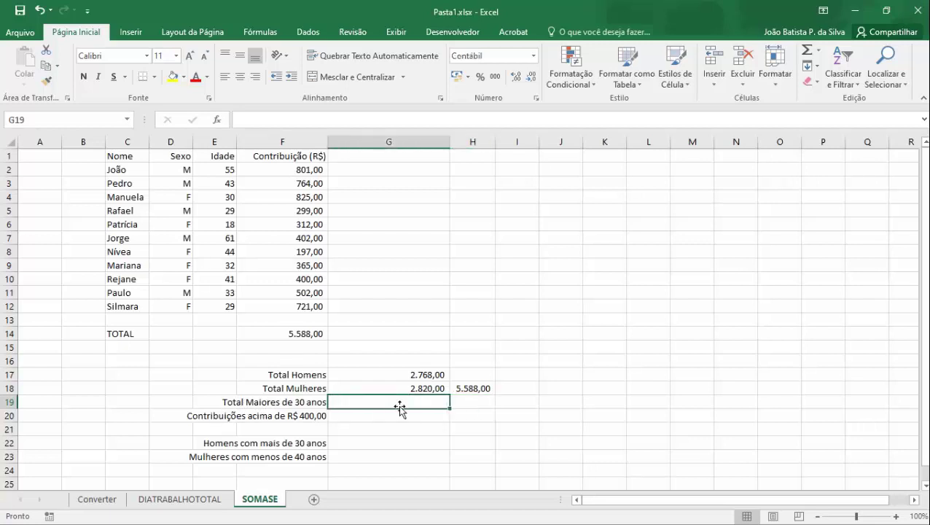
{"action": "type", "text": "=SOMASE"}
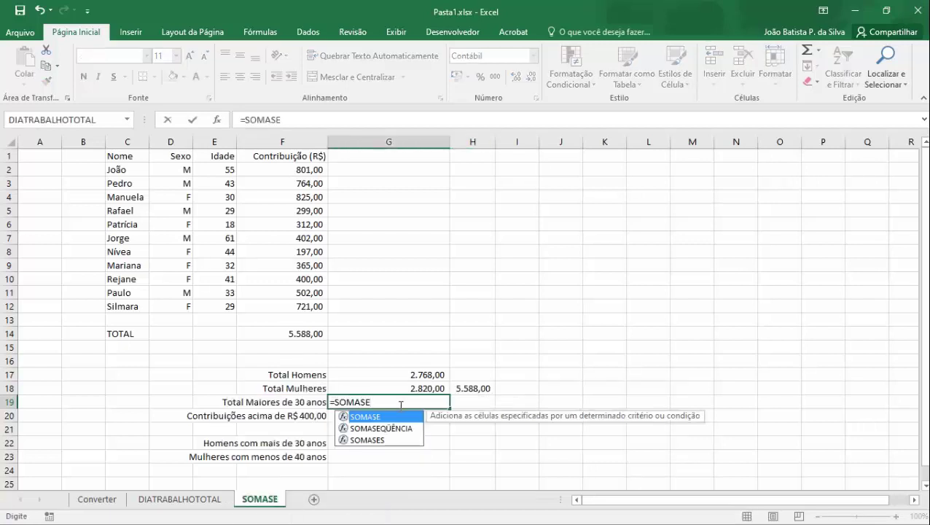
{"action": "type", "text": "("}
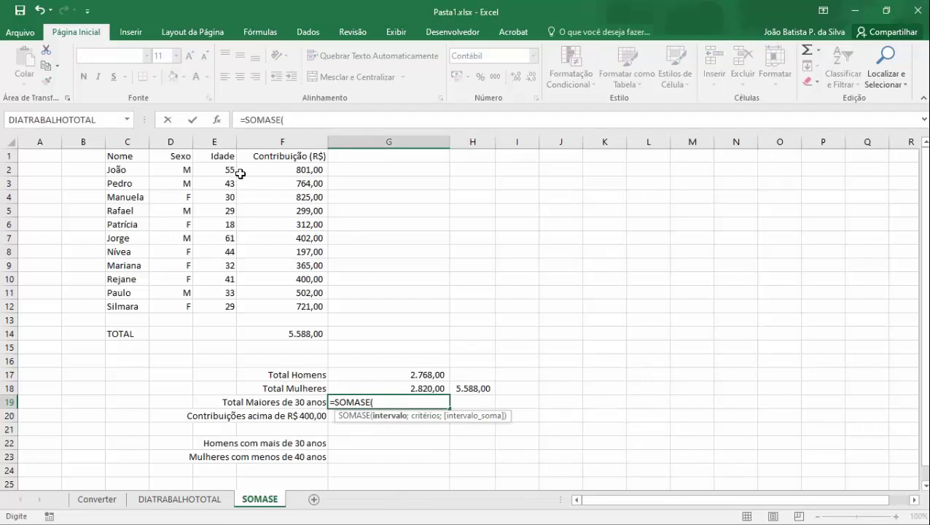
{"action": "left_click_drag", "start_coordinate": [230, 174], "coordinate": [218, 303]}
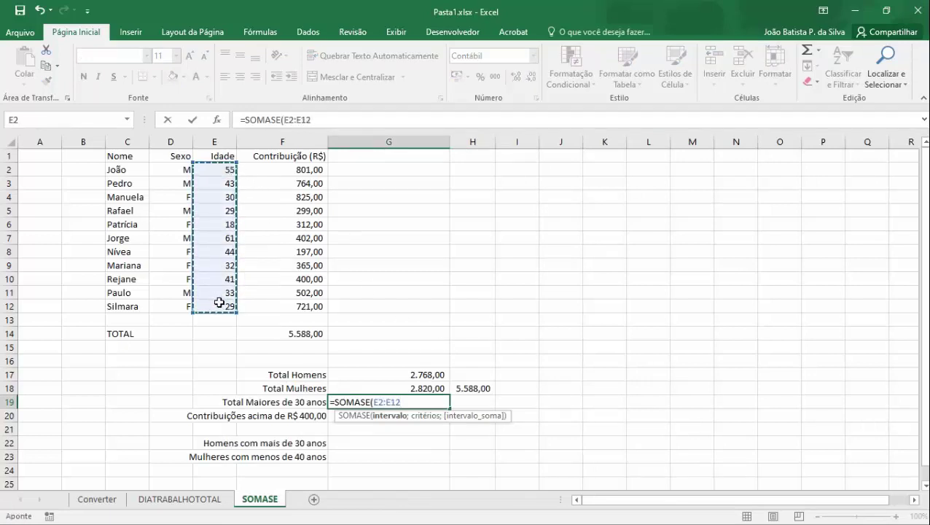
{"action": "type", "text": ";"}
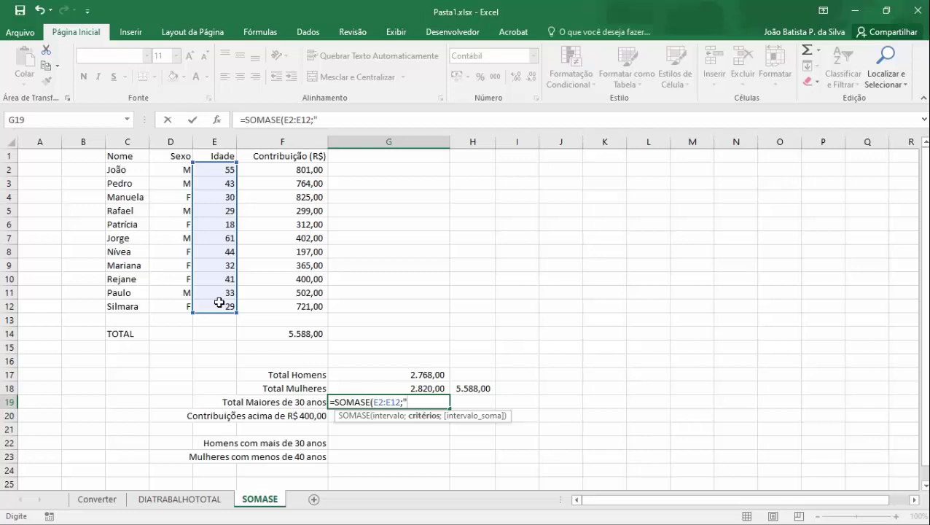
{"action": "type", "text": "\">30\";"}
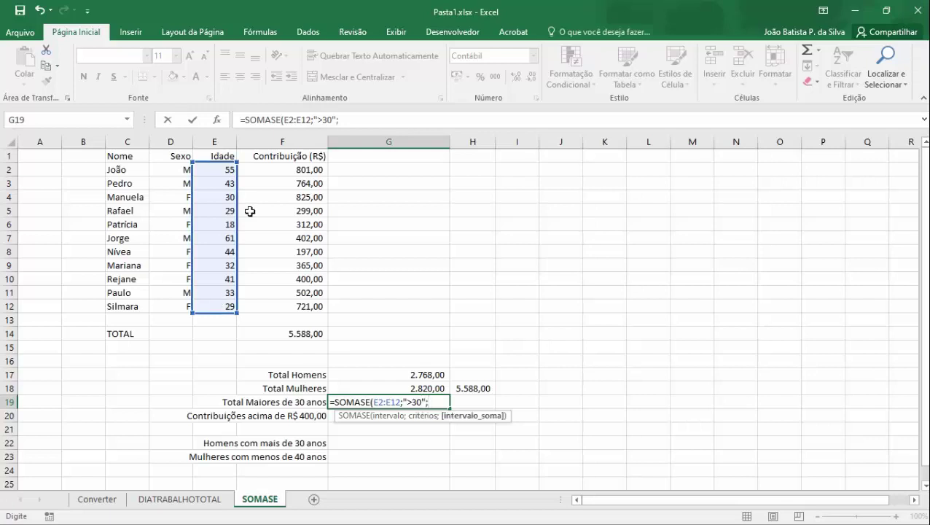
{"action": "left_click_drag", "start_coordinate": [304, 169], "coordinate": [307, 304]}
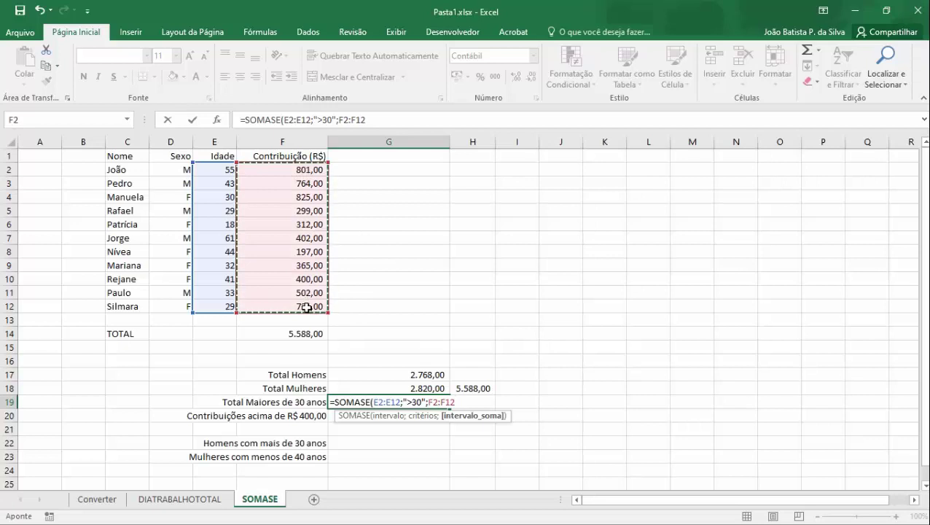
{"action": "key", "text": "Return"}
Enter +SOMASE(E2:E12;"<=30") in H19 for people aged 30 or less, leaving out the sum range
{"action": "left_click", "coordinate": [472, 403]}
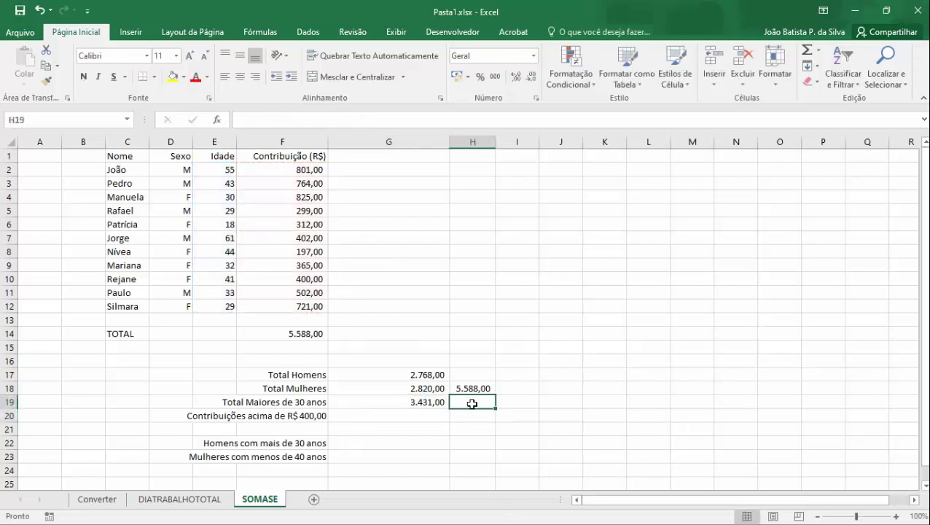
{"action": "type", "text": "+SOMA"}
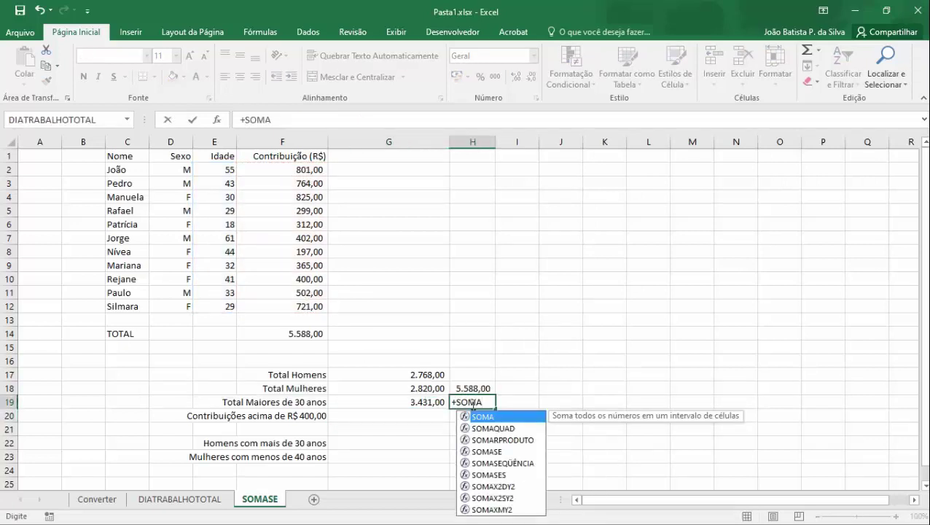
{"action": "type", "text": "SE("}
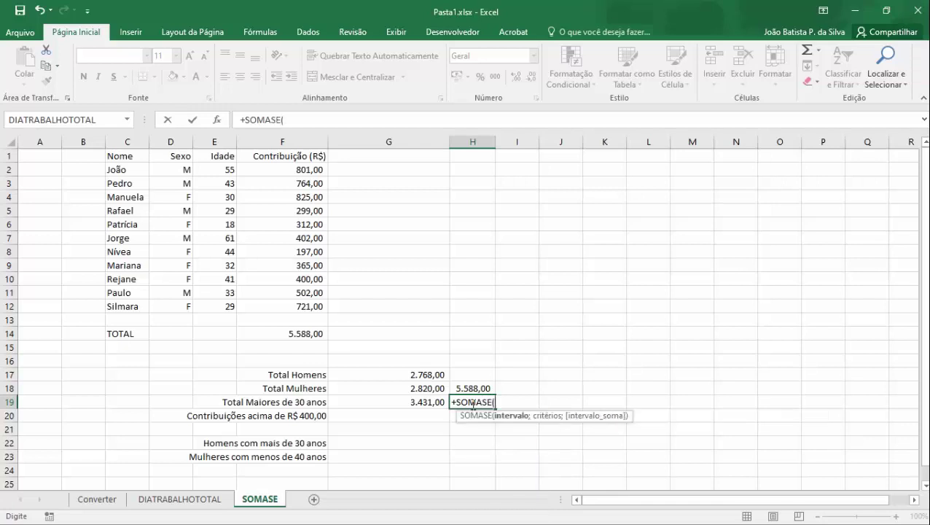
{"action": "left_click_drag", "start_coordinate": [228, 169], "coordinate": [216, 309]}
{"action": "type", "text": ";\"<"}
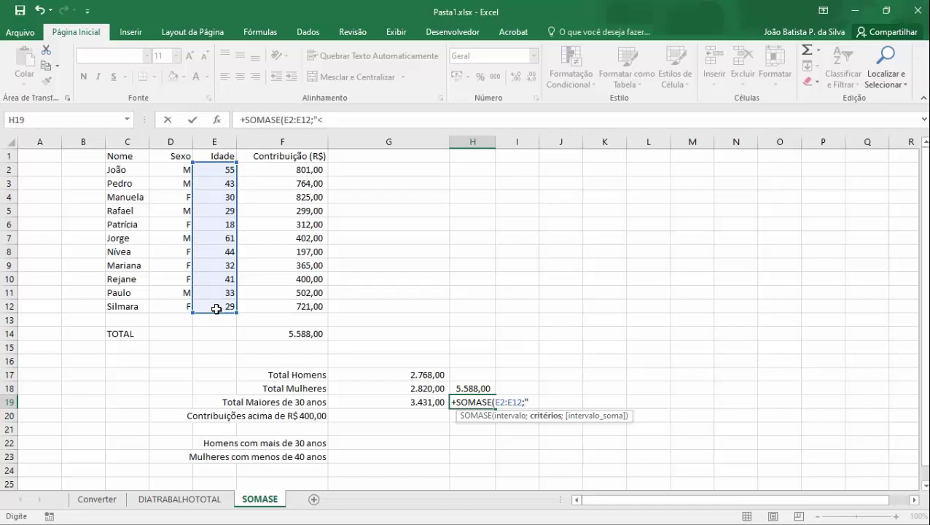
{"action": "type", "text": "=30"}
{"action": "key", "text": "Left"}
{"action": "key", "text": "Left"}
{"action": "key", "text": "Left"}
{"action": "key", "text": "Right"}
{"action": "key", "text": "Right"}
{"action": "key", "text": "Right"}
{"action": "key", "text": "Right"}
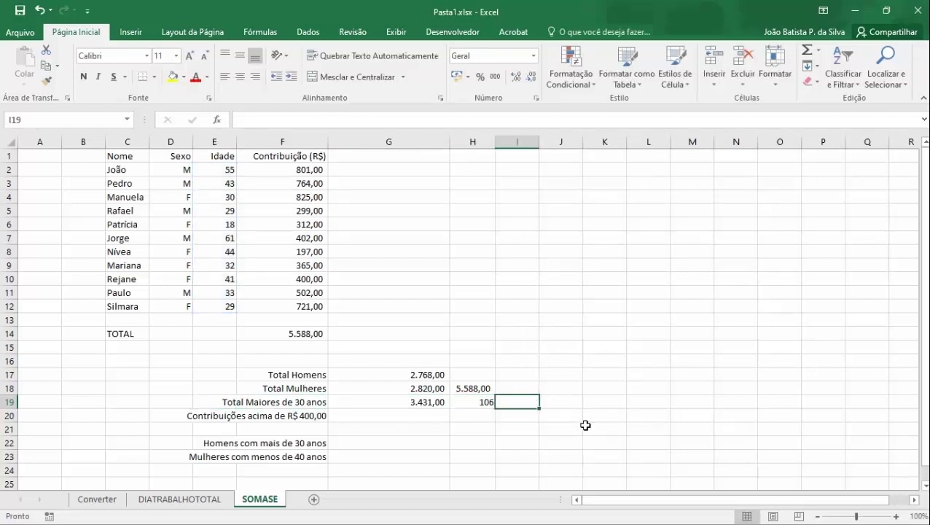
Try changing the criterion in H19's SOMASE formula to "<30", and restore it to "<=30"
{"action": "key", "text": "Left"}
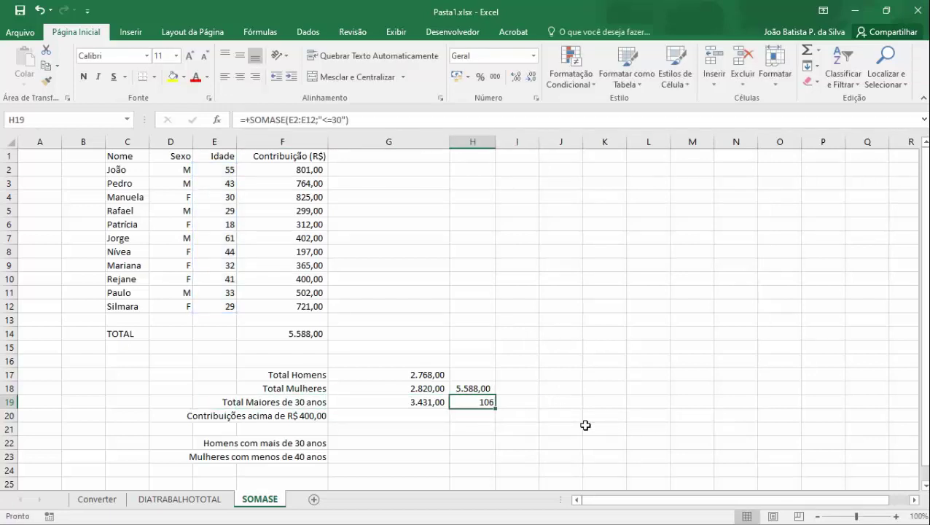
{"action": "left_click", "coordinate": [325, 119]}
{"action": "key", "text": "Delete"}
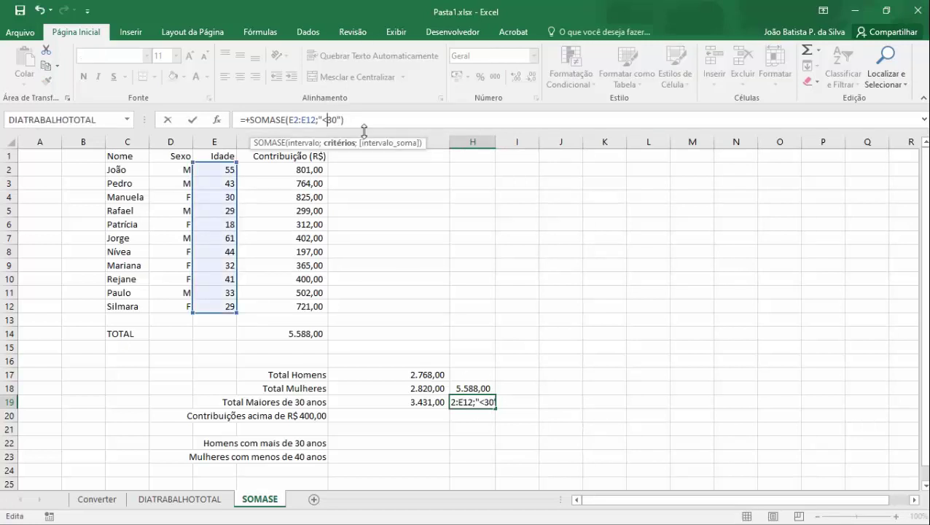
{"action": "key", "text": "End"}
{"action": "key", "text": "Left"}
{"action": "key", "text": "Left"}
{"action": "key", "text": "Left"}
{"action": "type", "text": "="}
{"action": "key", "text": "Return"}
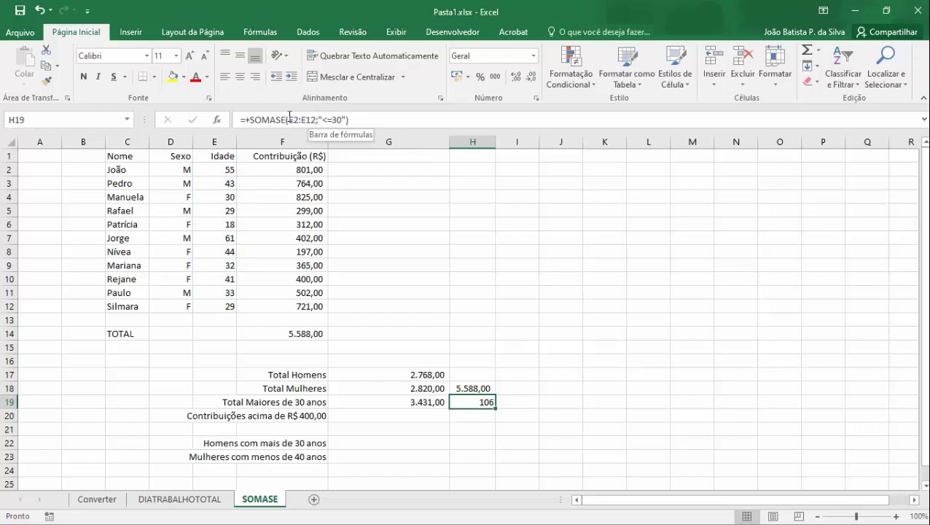
{"action": "left_click_drag", "start_coordinate": [289, 117], "coordinate": [319, 119]}
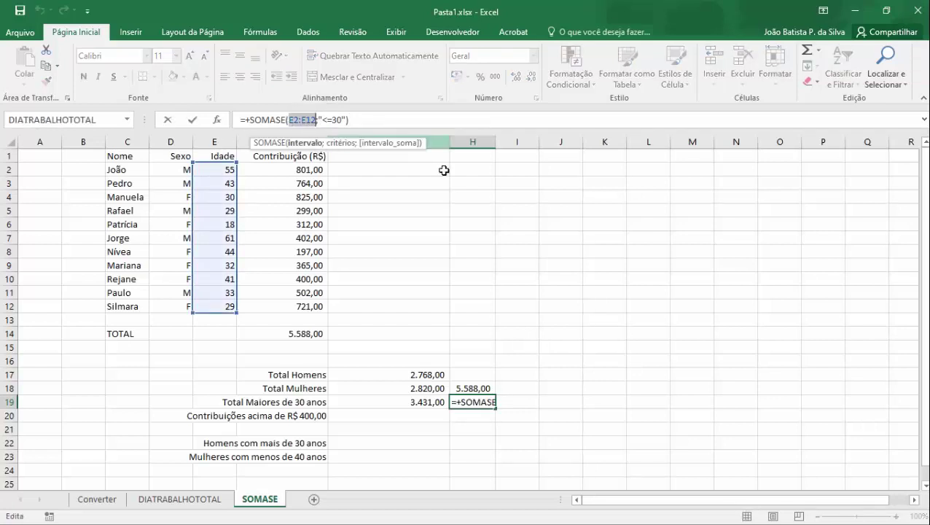
{"action": "left_click", "coordinate": [579, 268]}
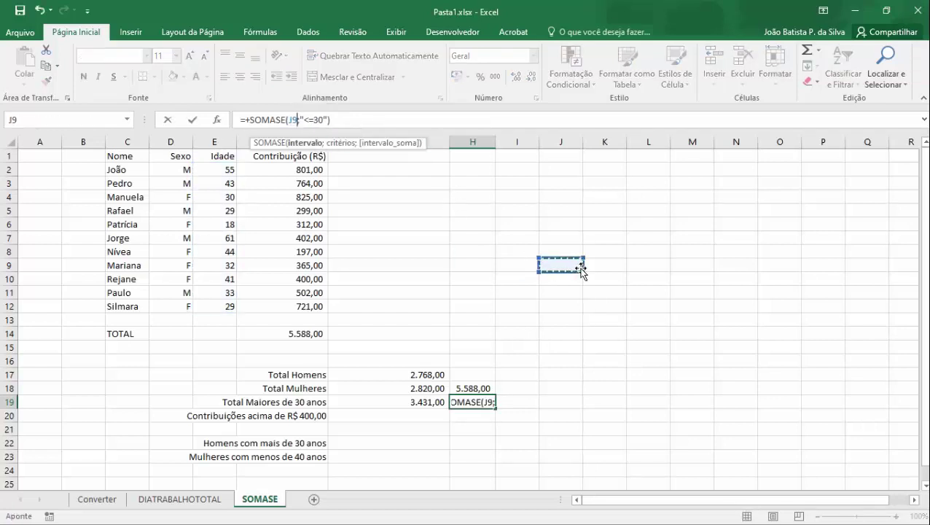
{"action": "key", "text": "Escape"}
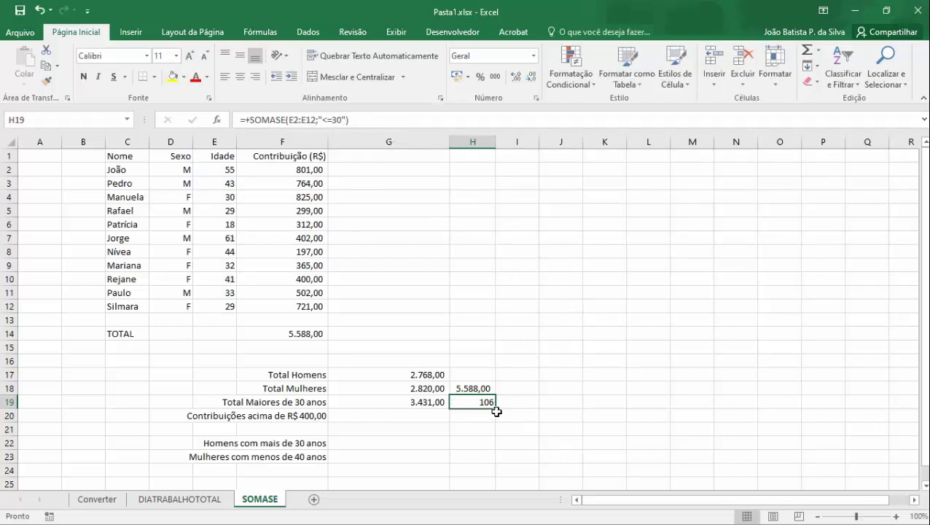
{"action": "left_click", "coordinate": [473, 291]}
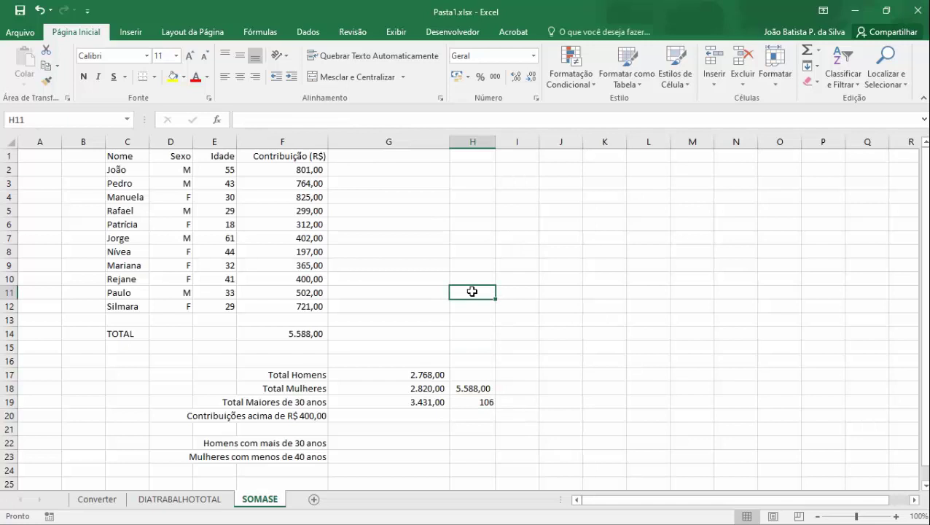
Add the ages of 30 or less in H11 with the formula =E4+E5+E6+E12
{"action": "type", "text": "="}
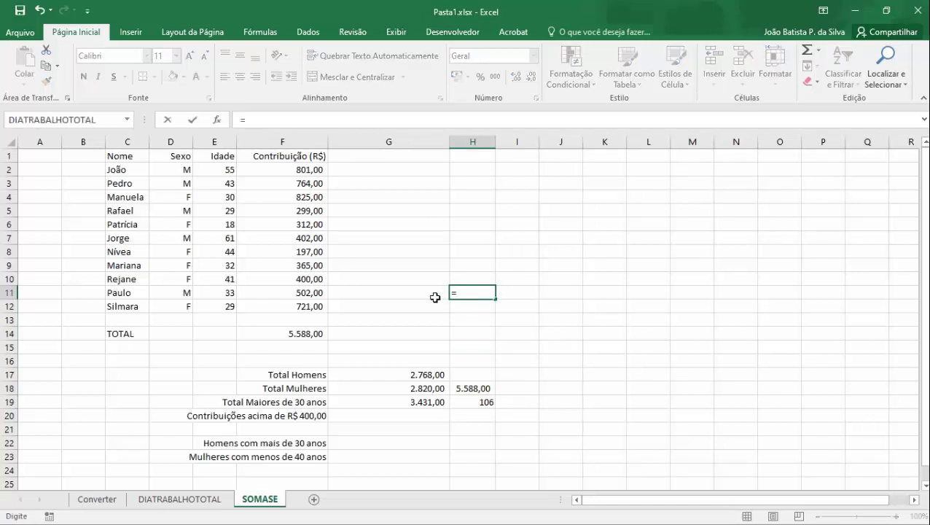
{"action": "left_click", "coordinate": [221, 197]}
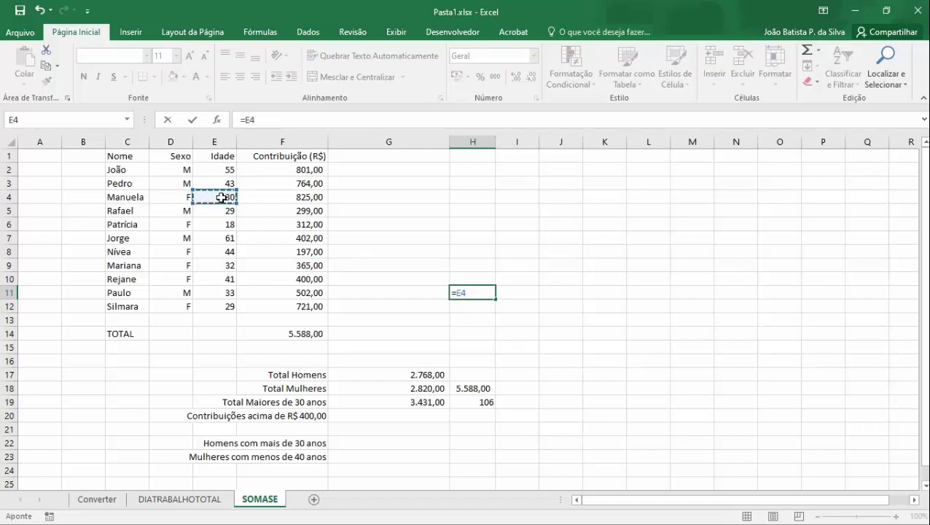
{"action": "type", "text": "+"}
{"action": "left_click", "coordinate": [229, 212]}
{"action": "type", "text": "+"}
{"action": "left_click", "coordinate": [232, 224]}
{"action": "type", "text": "+"}
{"action": "left_click", "coordinate": [231, 252]}
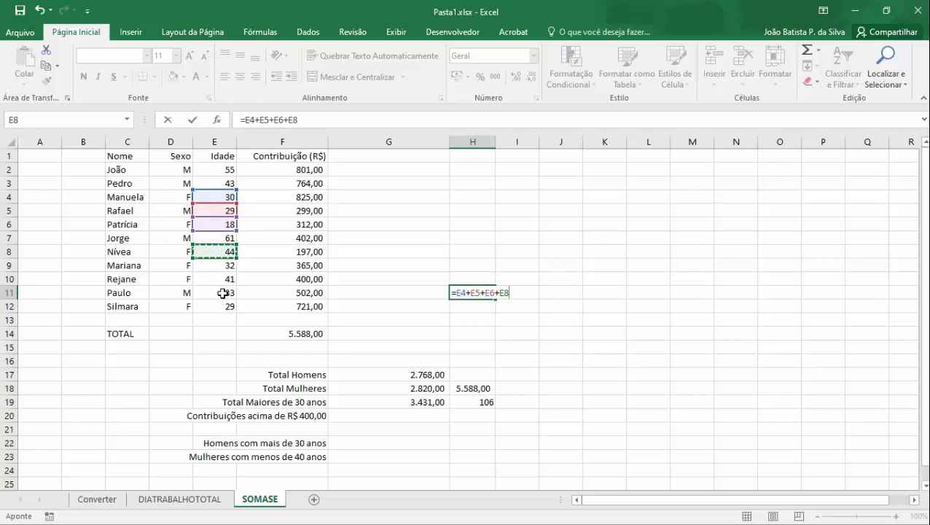
{"action": "left_click", "coordinate": [223, 307]}
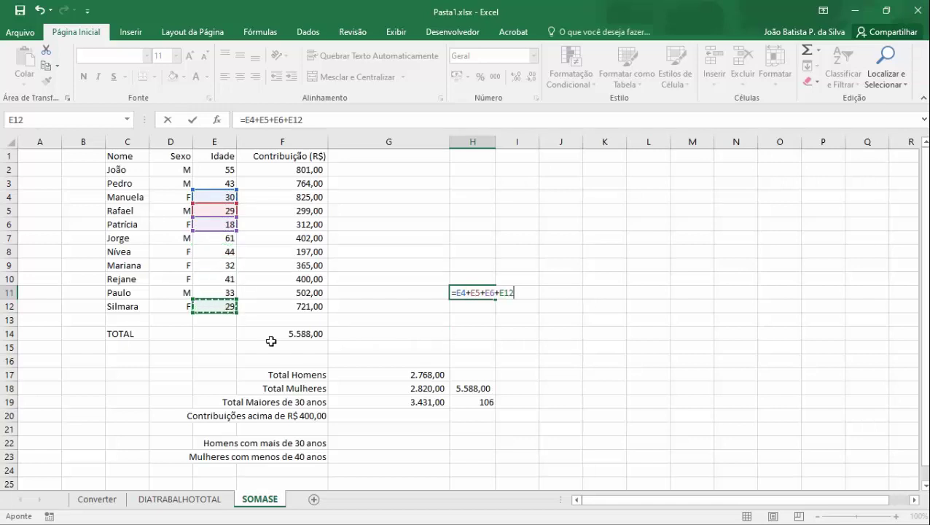
{"action": "key", "text": "Return"}
{"action": "left_click", "coordinate": [481, 291]}
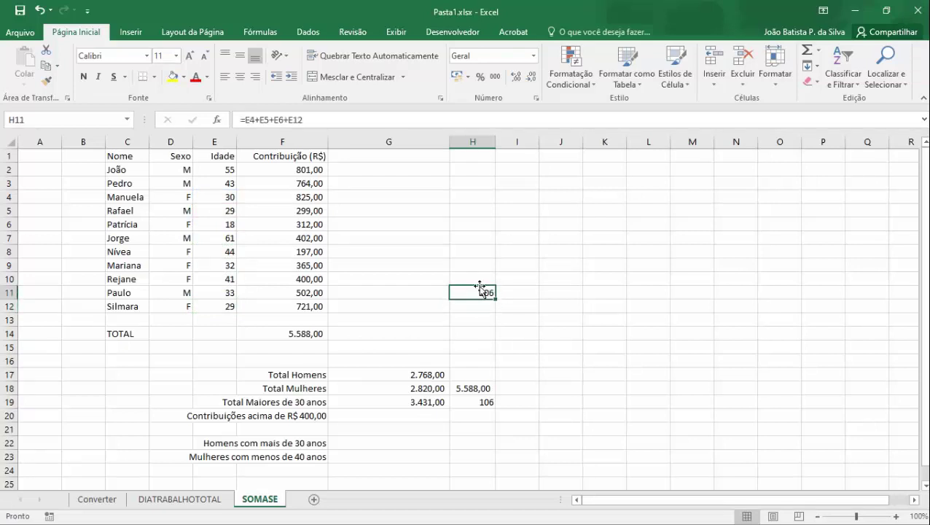
Change H19's SOMASE formula to use the criterion "<30" and the contributions F2:F12 as the sum range
{"action": "left_click", "coordinate": [467, 400]}
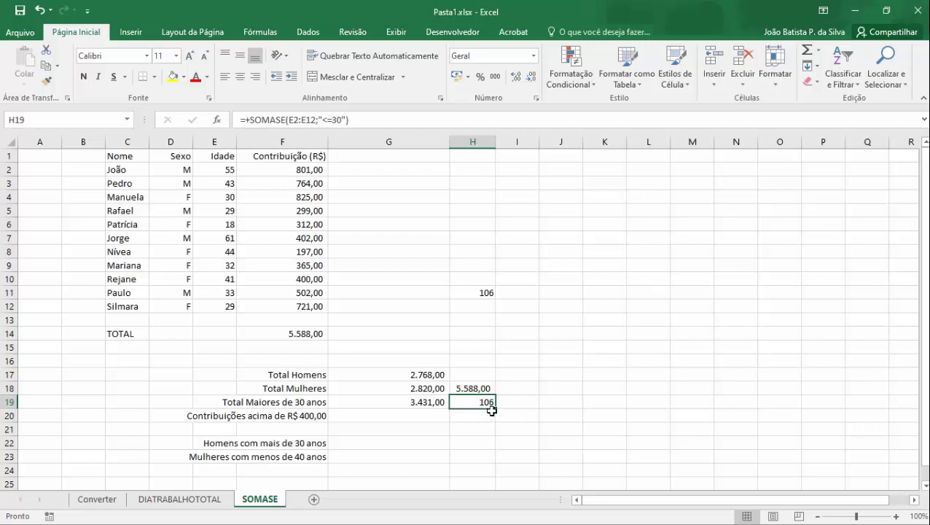
{"action": "left_click", "coordinate": [342, 120]}
{"action": "key", "text": "BackSpace"}
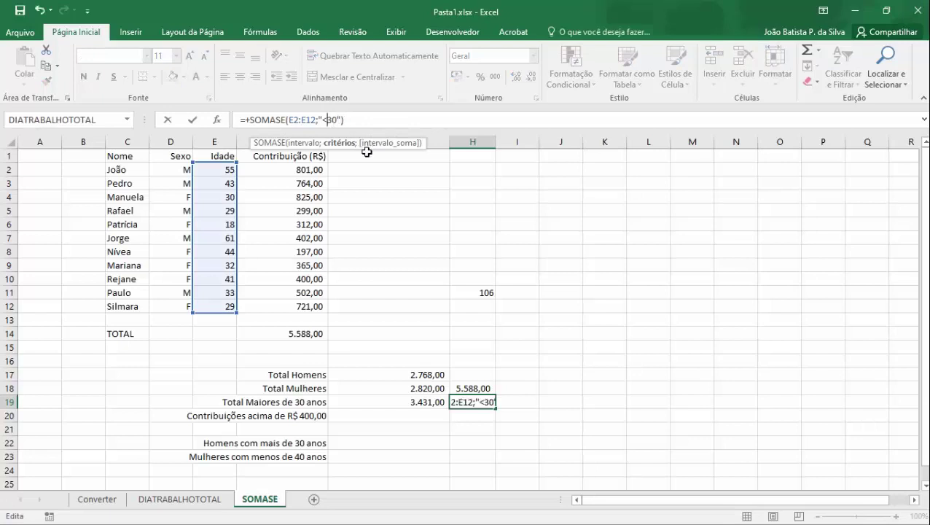
{"action": "type", "text": ";"}
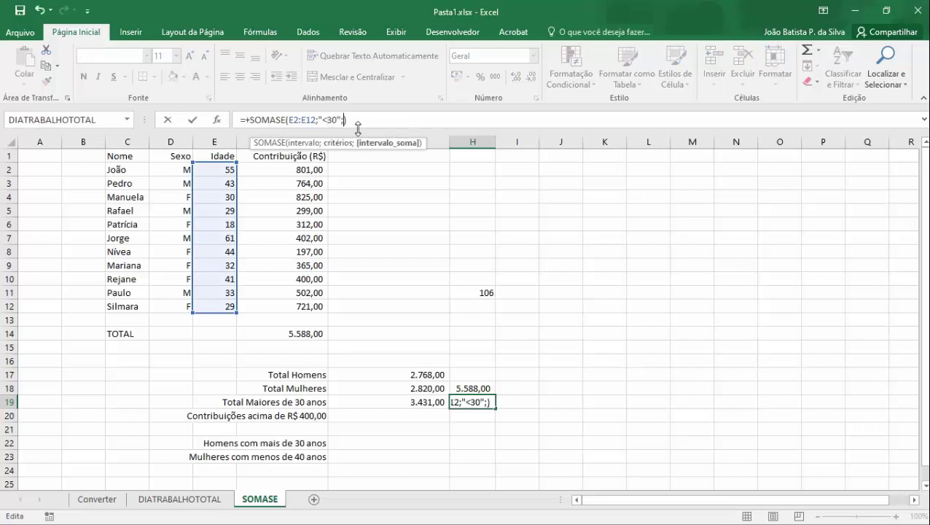
{"action": "left_click_drag", "start_coordinate": [310, 169], "coordinate": [304, 307]}
{"action": "key", "text": "Return"}
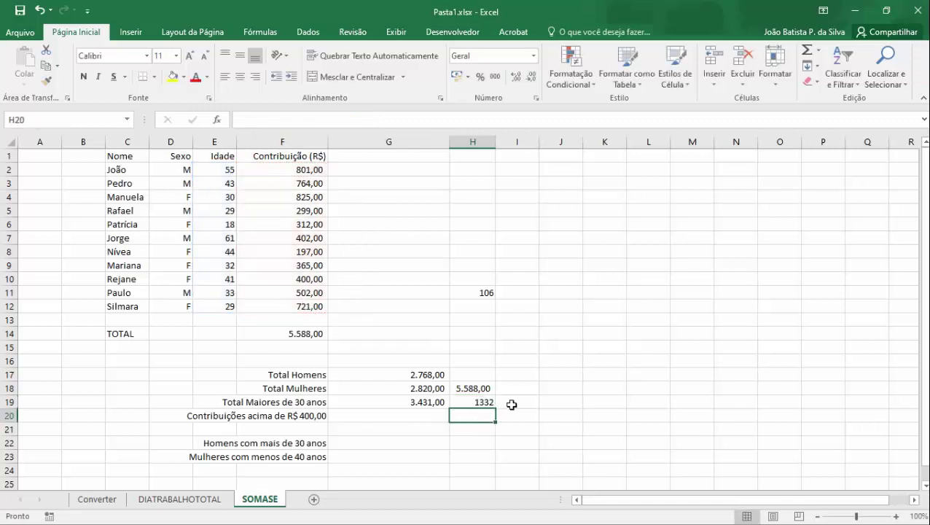
Total the two age-group contributions in I19 with =SOMA(G19:H19)
{"action": "left_click", "coordinate": [532, 405]}
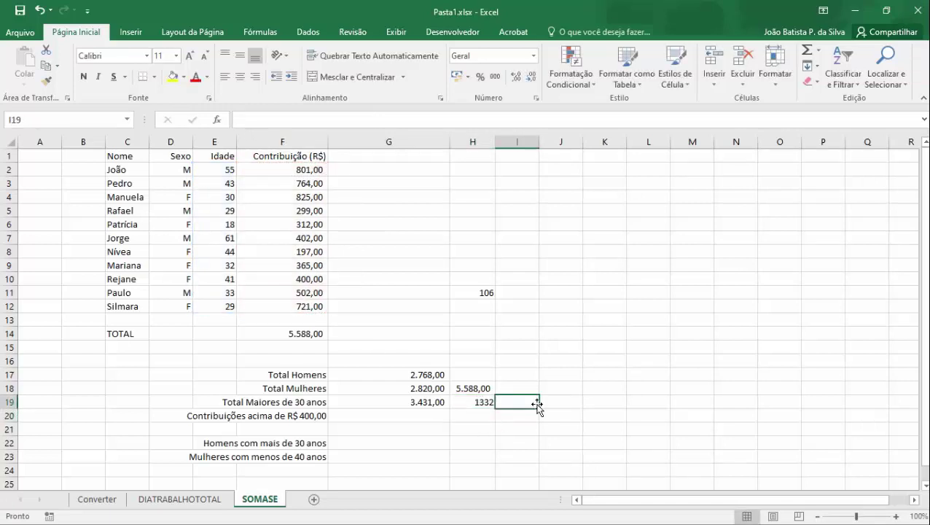
{"action": "key", "text": "alt+equal"}
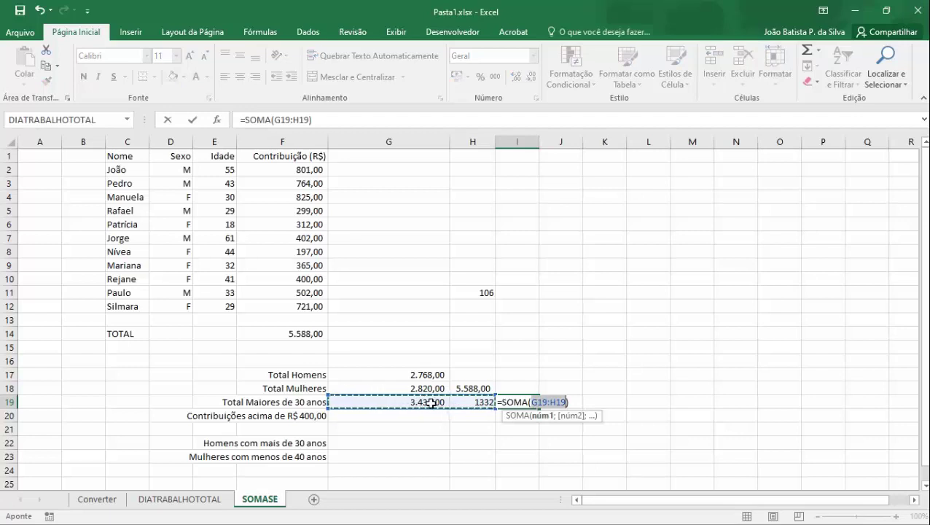
{"action": "key", "text": "Return"}
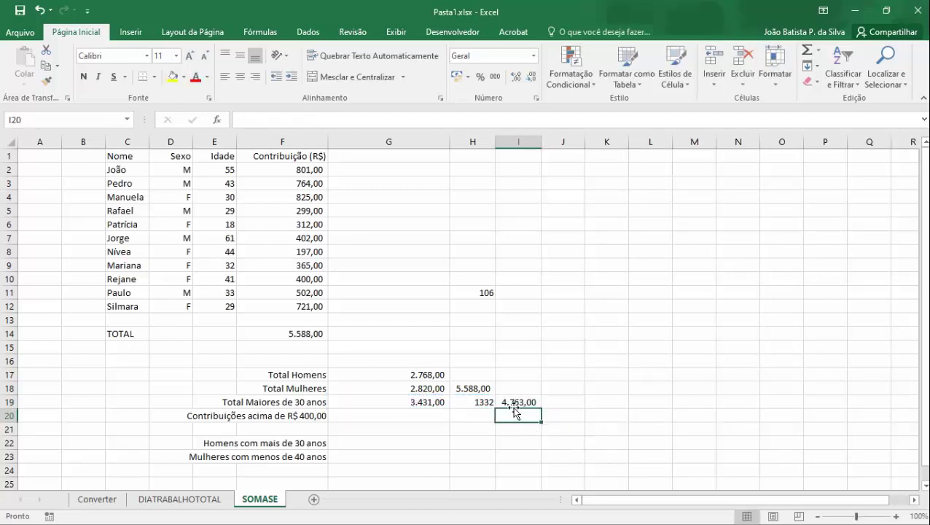
{"action": "left_click", "coordinate": [480, 291]}
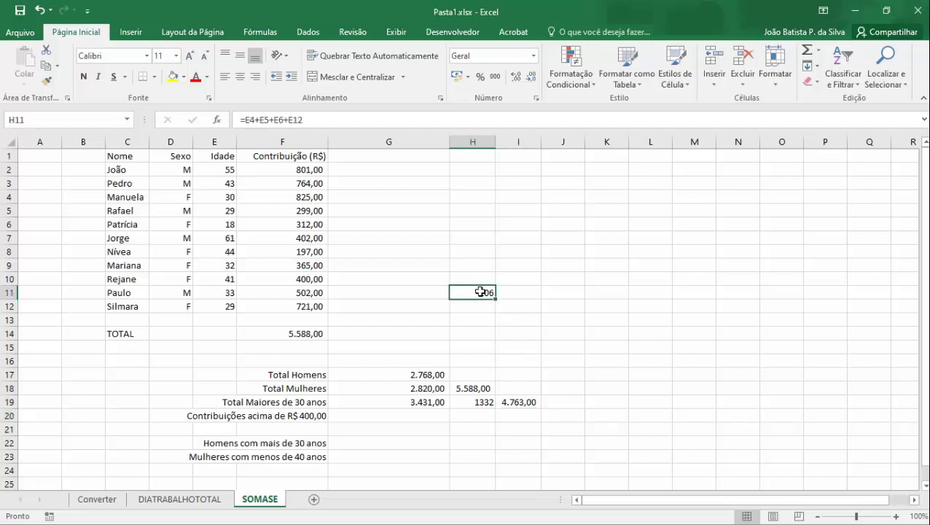
Calculate the difference between the overall total and the age-group sum in J19 with =F14-I19
{"action": "left_click", "coordinate": [575, 404]}
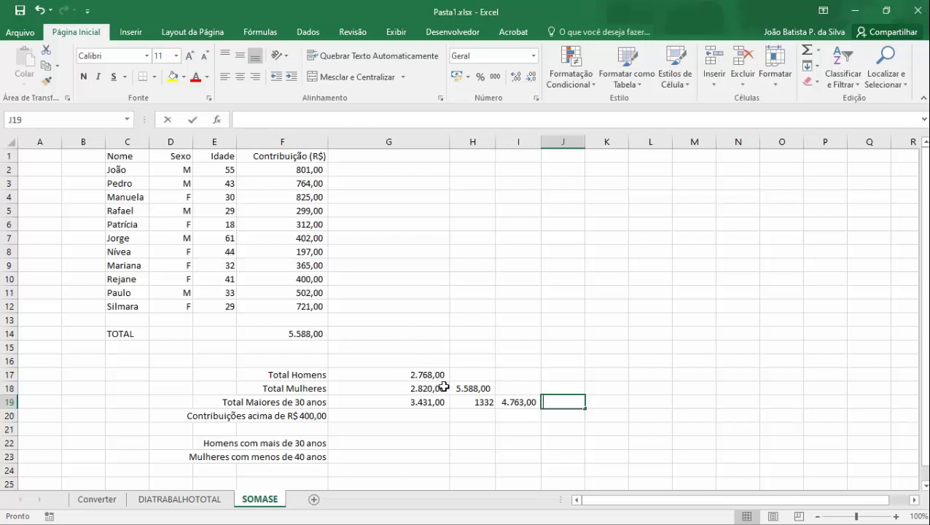
{"action": "type", "text": "="}
{"action": "left_click", "coordinate": [302, 333]}
{"action": "type", "text": "-"}
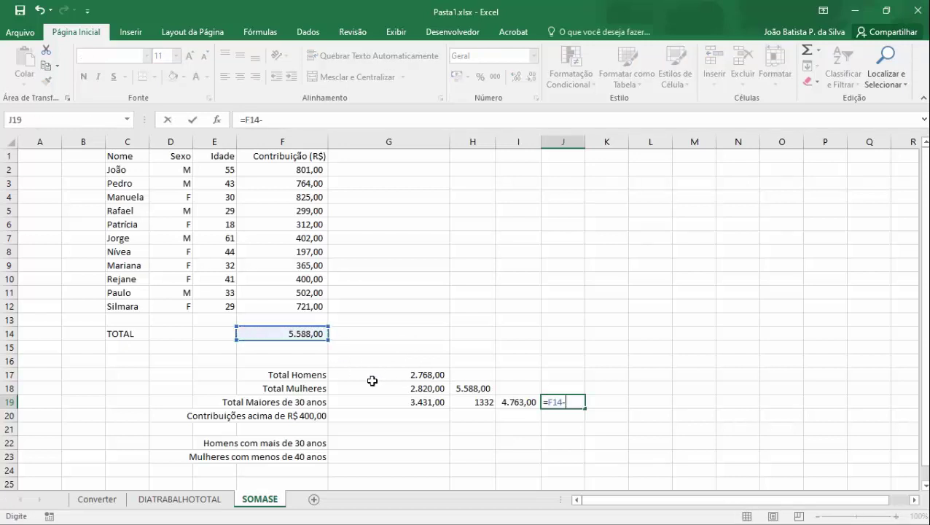
{"action": "left_click", "coordinate": [507, 402]}
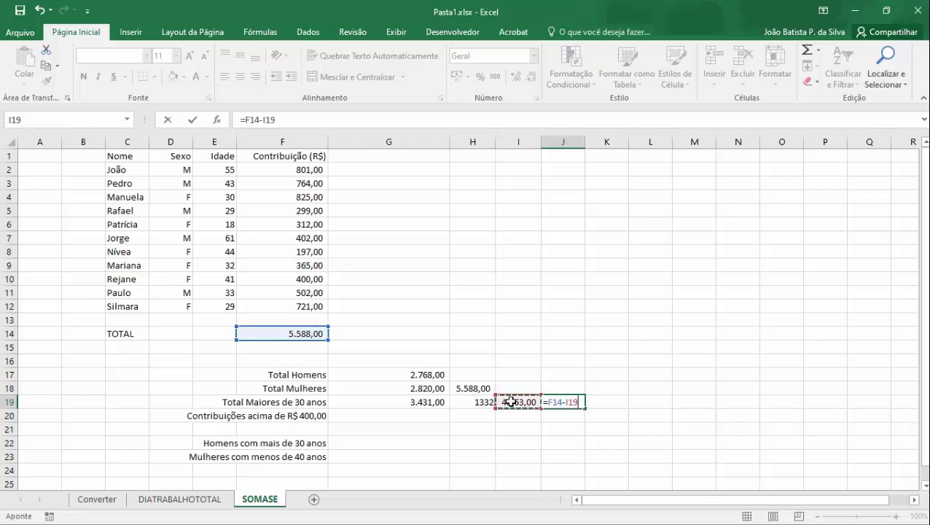
{"action": "key", "text": "Return"}
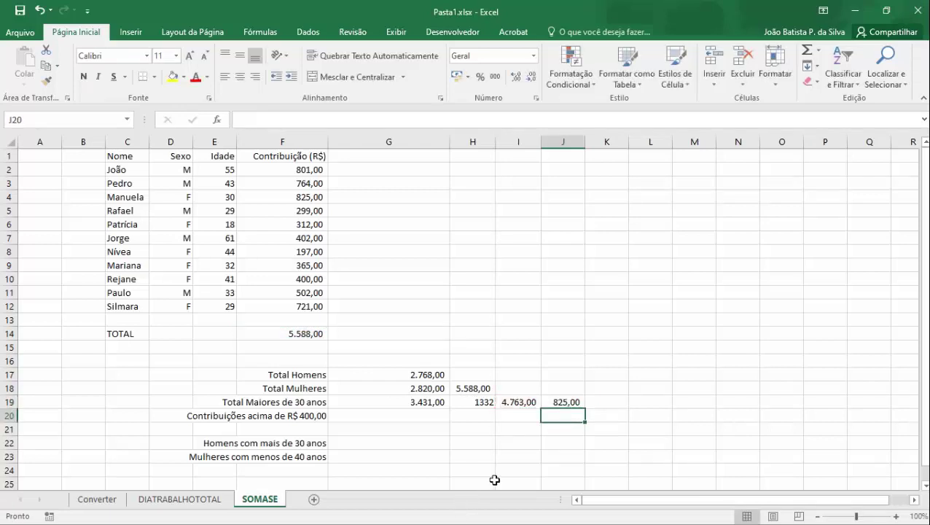
{"action": "left_click", "coordinate": [314, 197]}
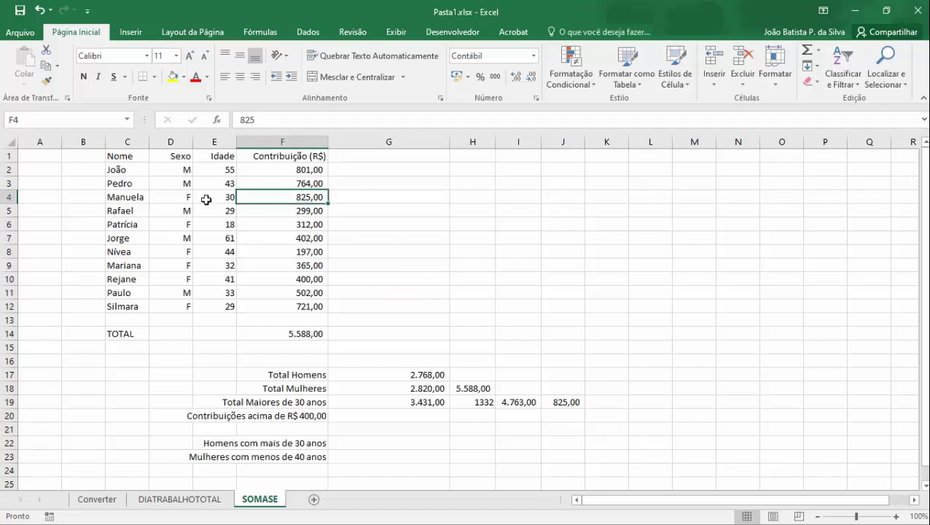
{"action": "left_click", "coordinate": [518, 402]}
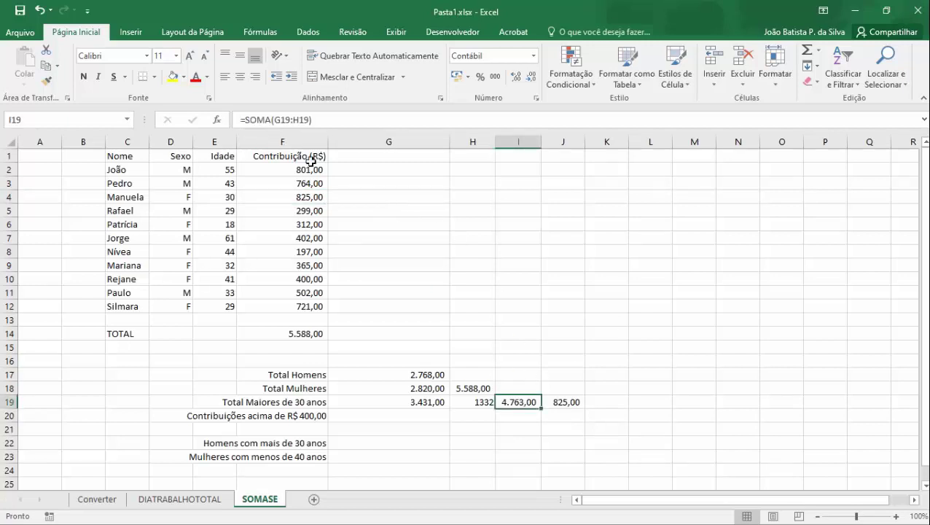
{"action": "left_click", "coordinate": [478, 400]}
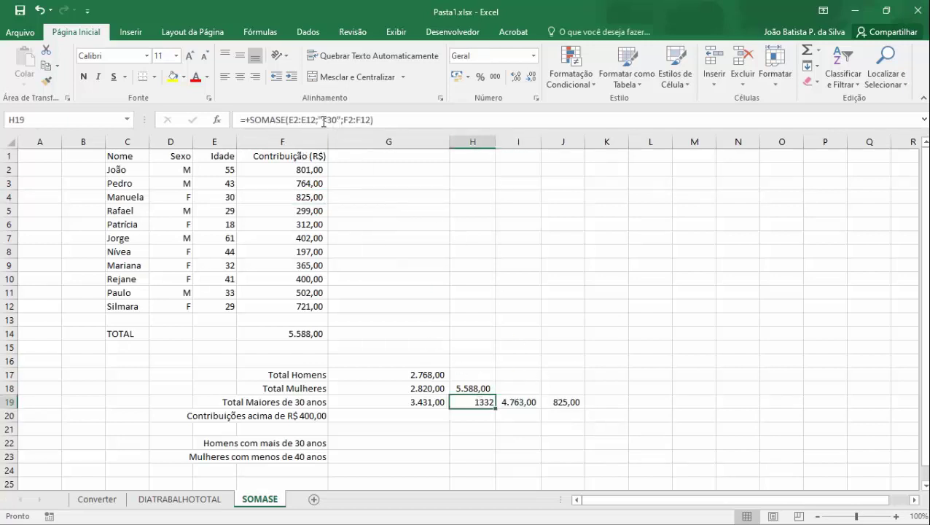
{"action": "left_click", "coordinate": [434, 403]}
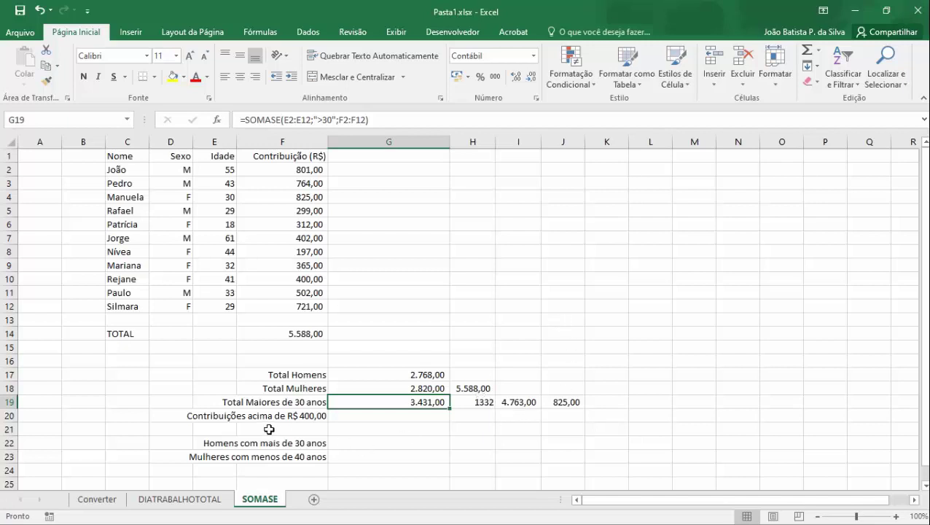
Total the contributions above R$ 400,00 in G20 with =SOMASE(F2:F12;">400"), leaving out the sum range
{"action": "left_click", "coordinate": [373, 416]}
{"action": "type", "text": "="}
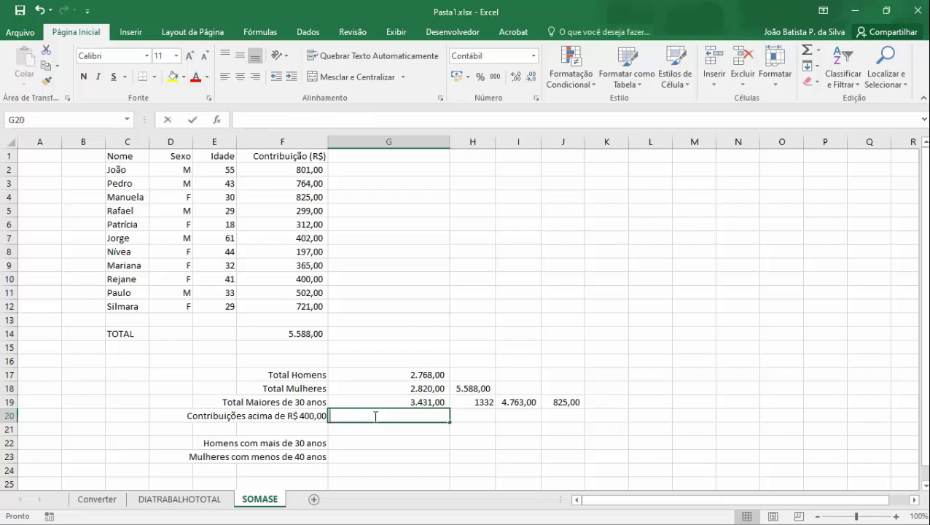
{"action": "type", "text": "SOMASE("}
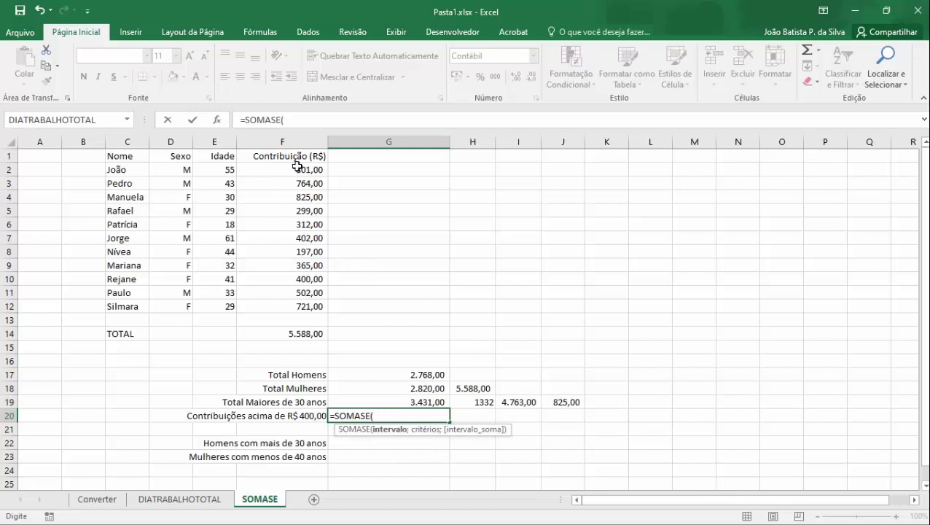
{"action": "left_click_drag", "start_coordinate": [297, 169], "coordinate": [306, 305]}
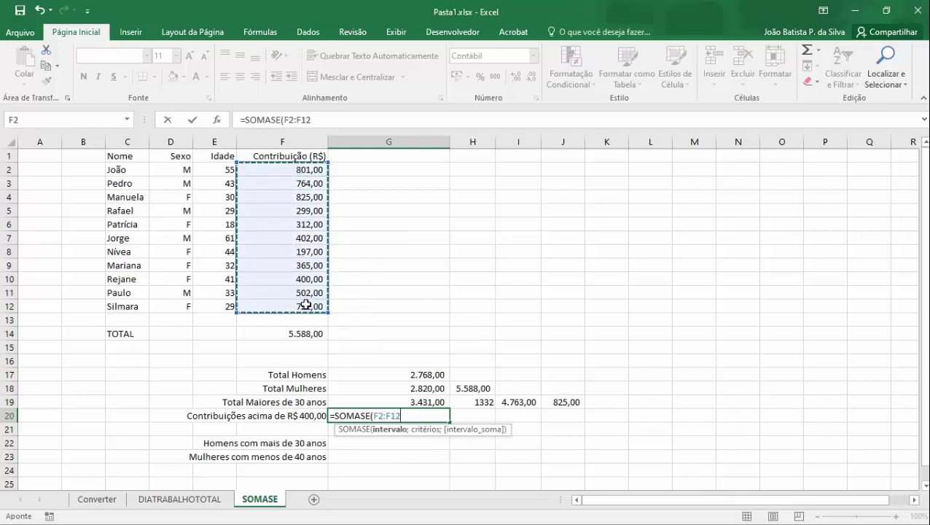
{"action": "type", "text": ";"}
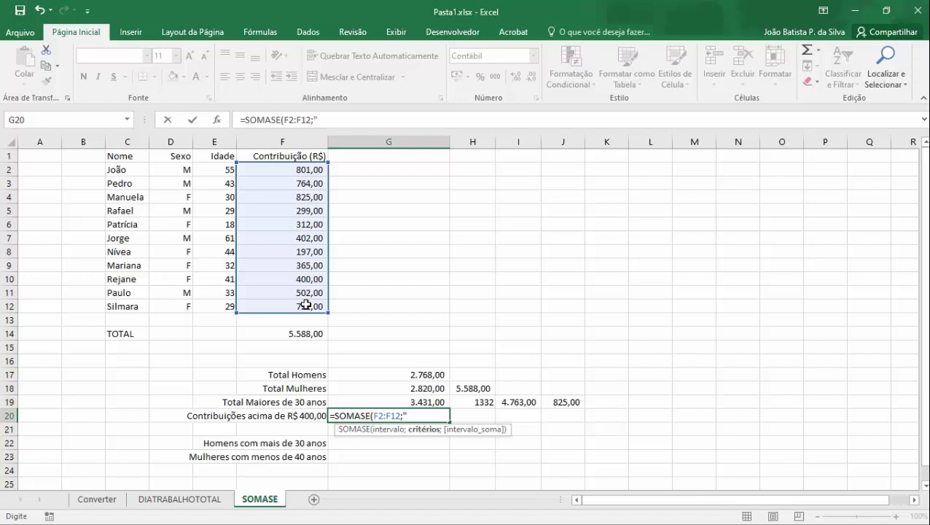
{"action": "type", "text": "\".400"}
{"action": "left_click", "coordinate": [410, 415]}
{"action": "key", "text": "BackSpace"}
{"action": "type", "text": ">400"}
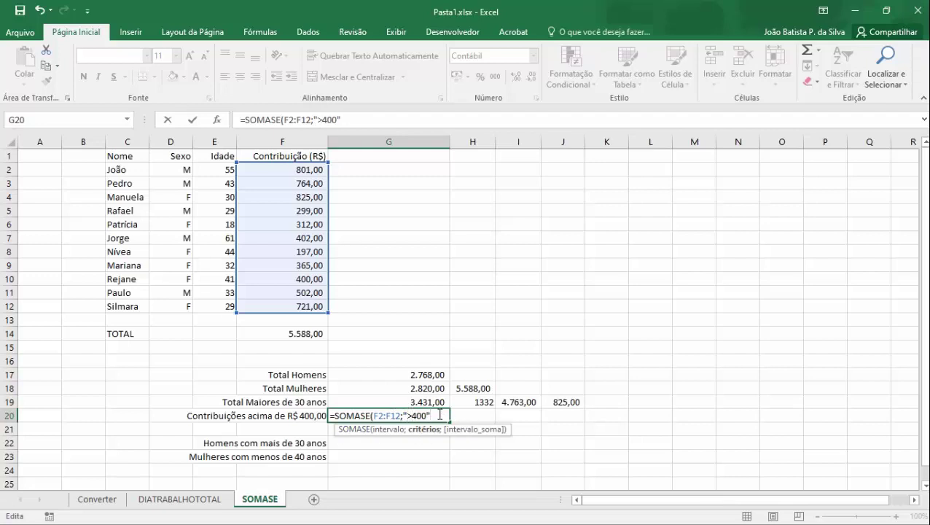
{"action": "key", "text": "Return"}
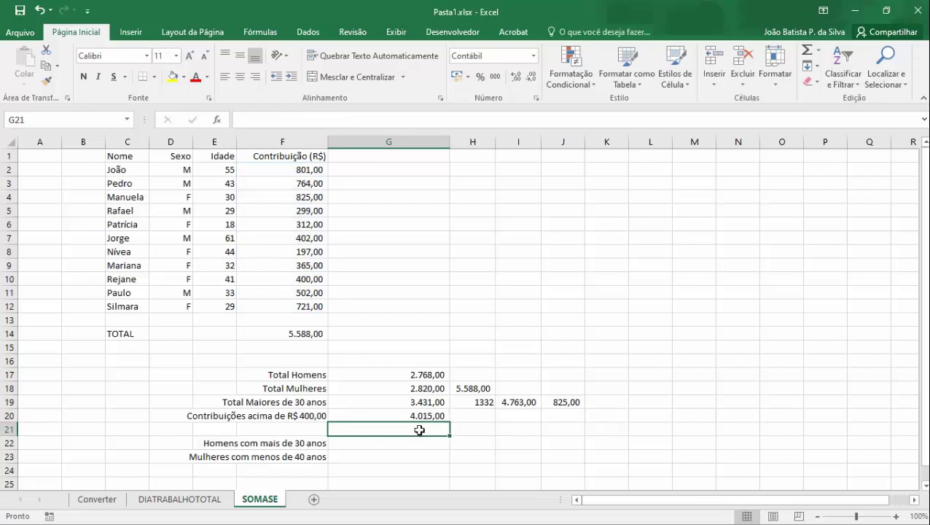
{"action": "left_click", "coordinate": [438, 413]}
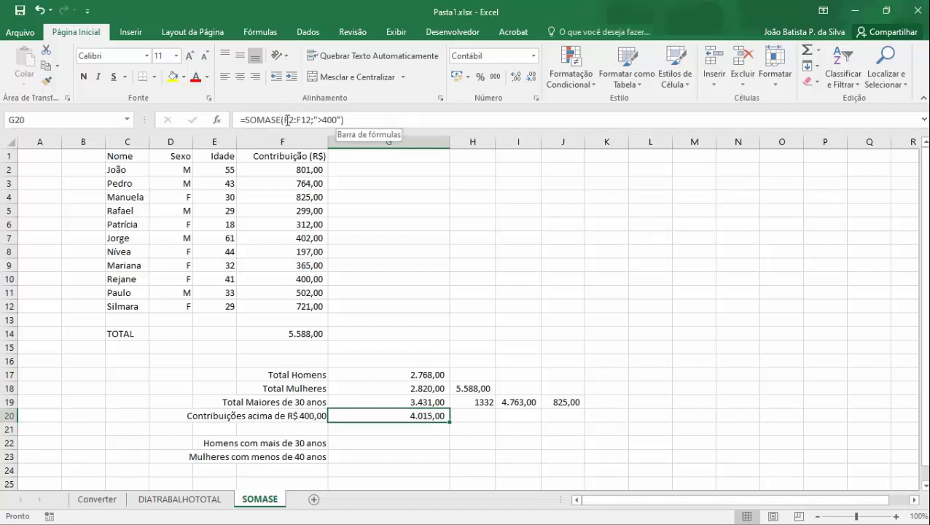
{"action": "left_click_drag", "start_coordinate": [285, 120], "coordinate": [312, 119]}
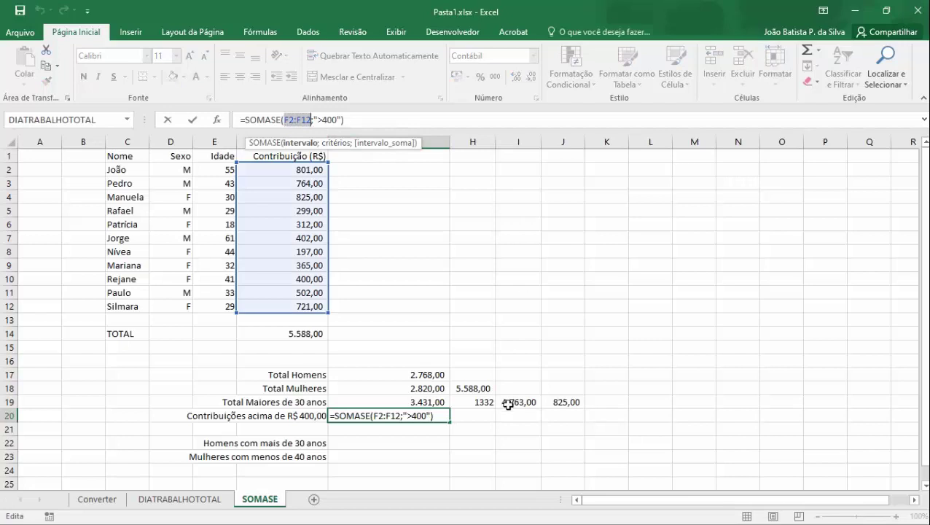
{"action": "left_click", "coordinate": [489, 303]}
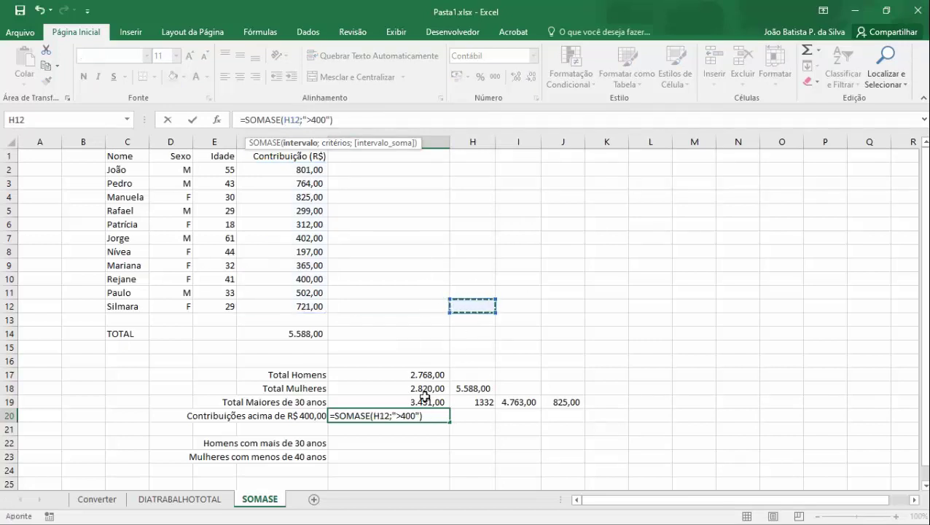
{"action": "left_click", "coordinate": [525, 443]}
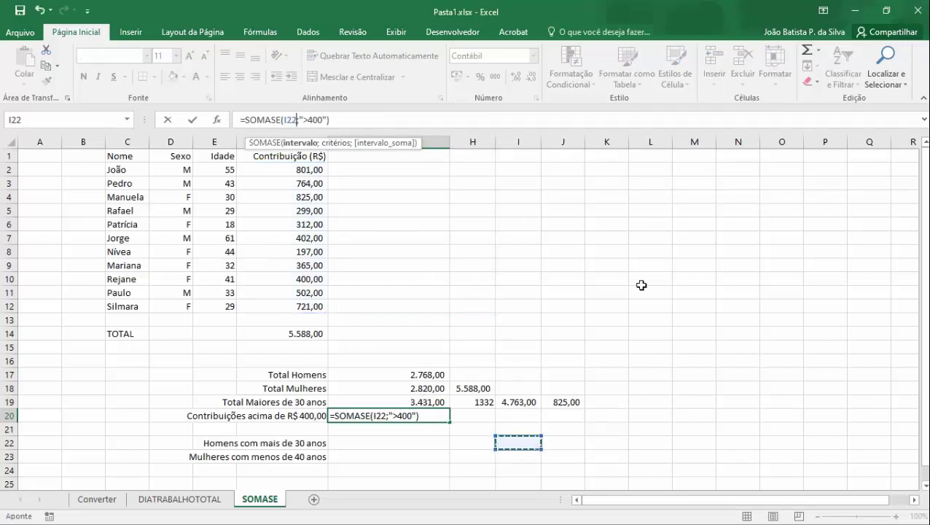
{"action": "key", "text": "Escape"}
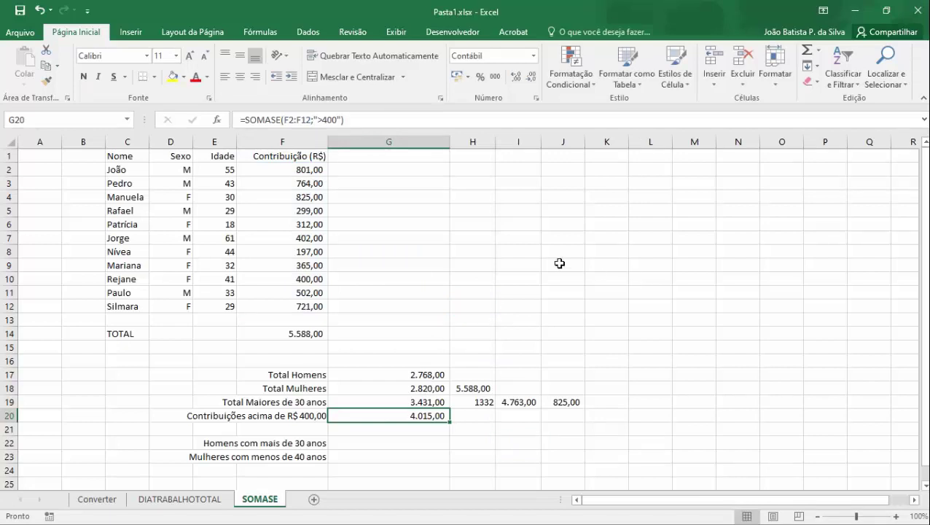
Write the function name SOMASES in G5 beside the contributions
{"action": "left_click", "coordinate": [403, 210]}
{"action": "type", "text": "SOMASES"}
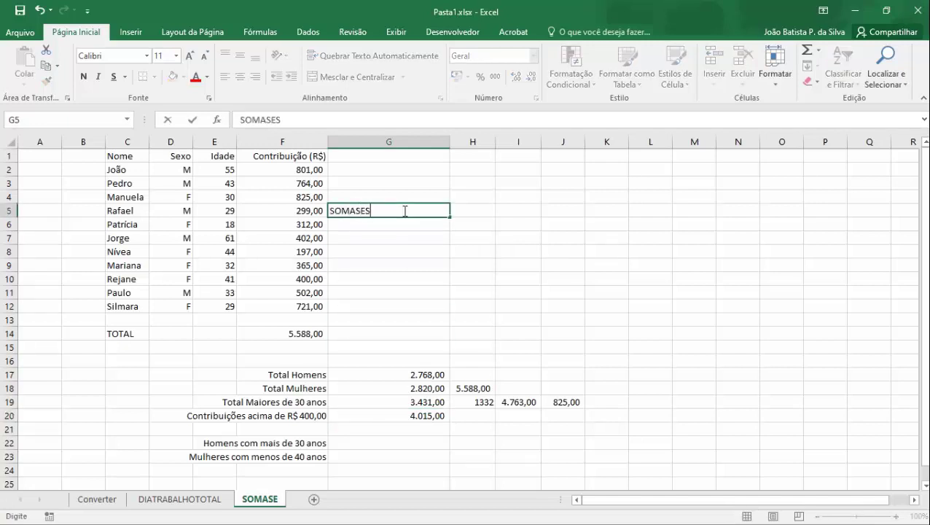
{"action": "key", "text": "Return"}
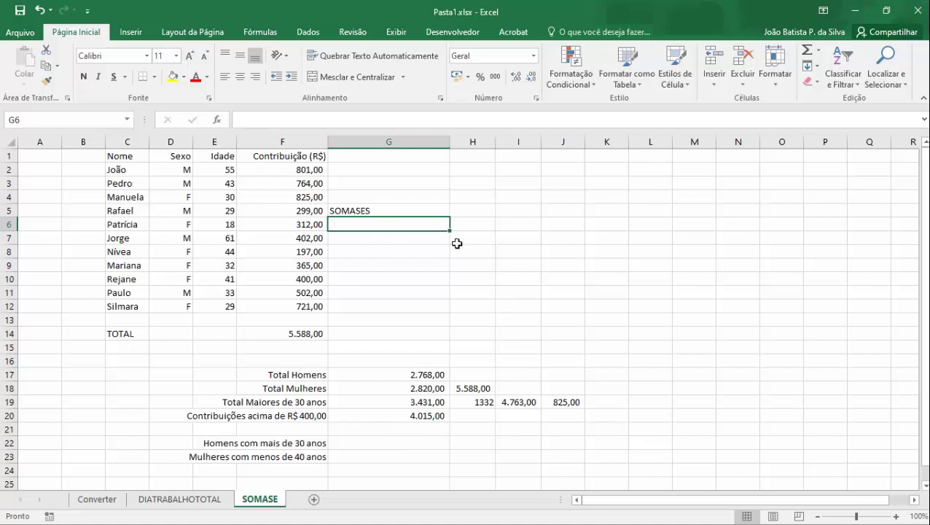
Replace the text in G5 with =F2+F3+F7+F11 to add the contributions of the men over 30 manually
{"action": "left_click", "coordinate": [376, 211]}
{"action": "key", "text": "BackSpace"}
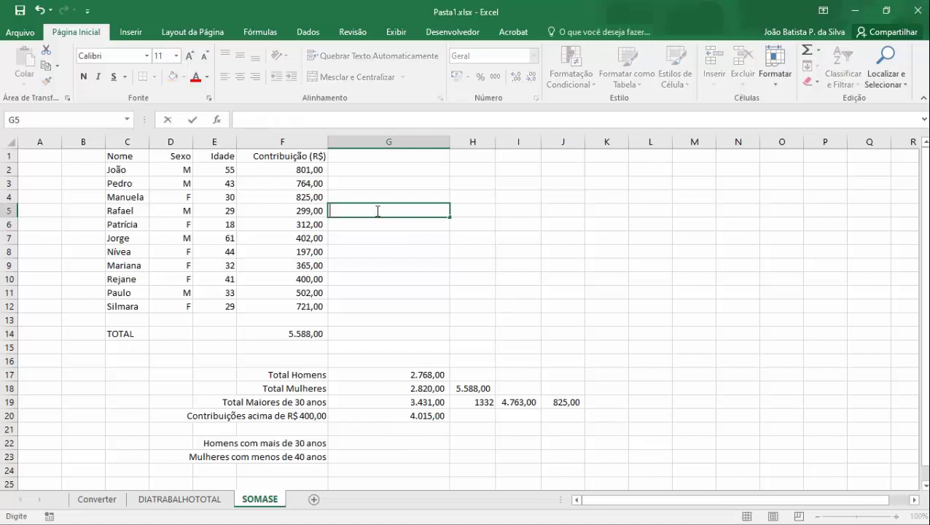
{"action": "type", "text": "="}
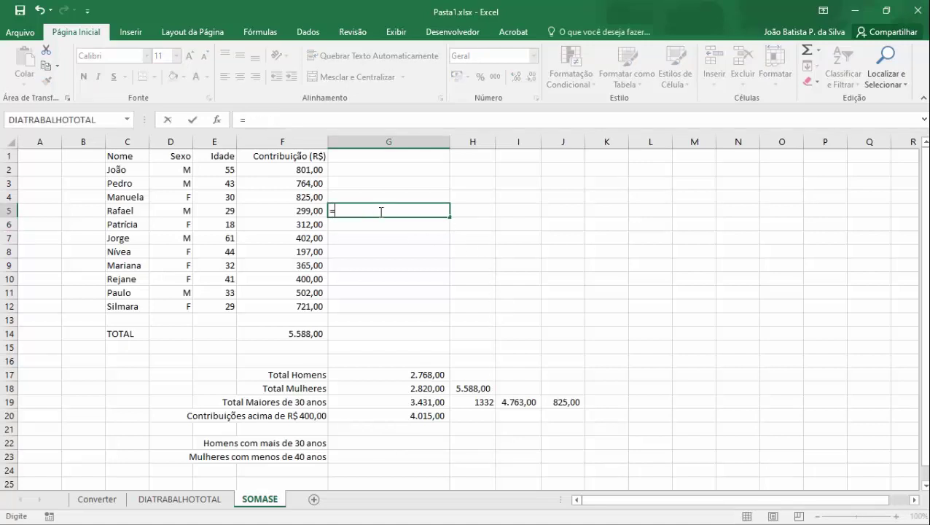
{"action": "left_click", "coordinate": [290, 171]}
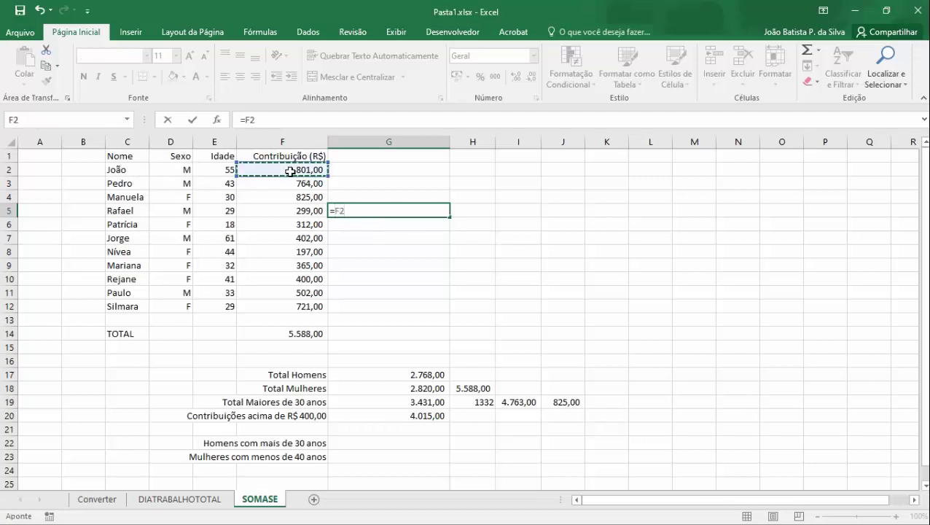
{"action": "type", "text": "+"}
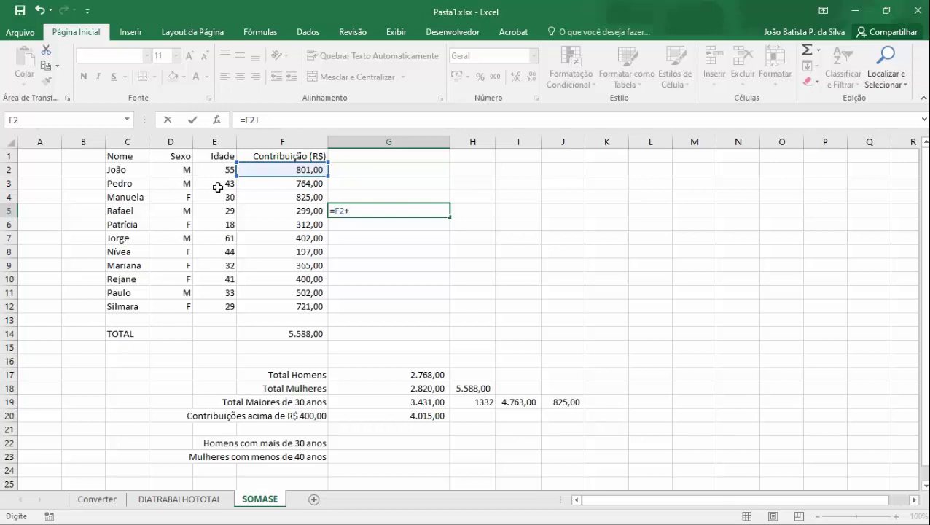
{"action": "left_click", "coordinate": [286, 183]}
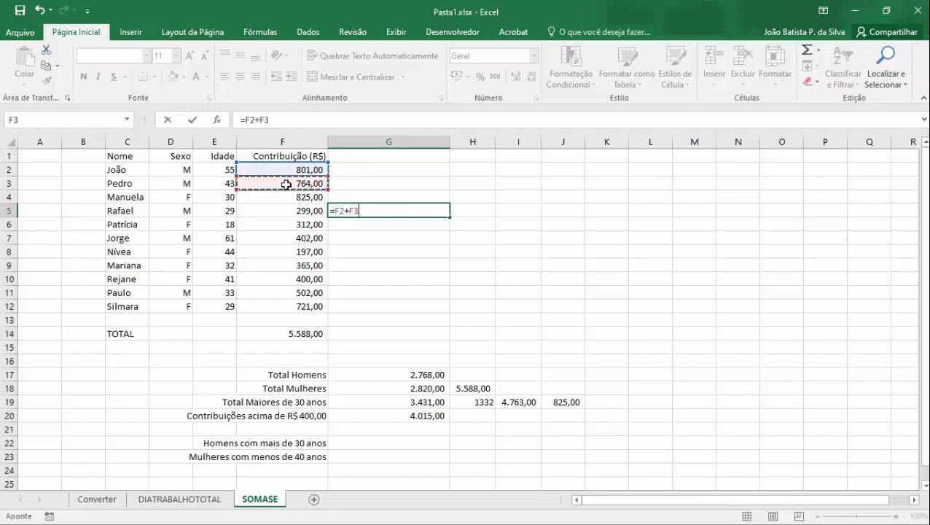
{"action": "type", "text": "+"}
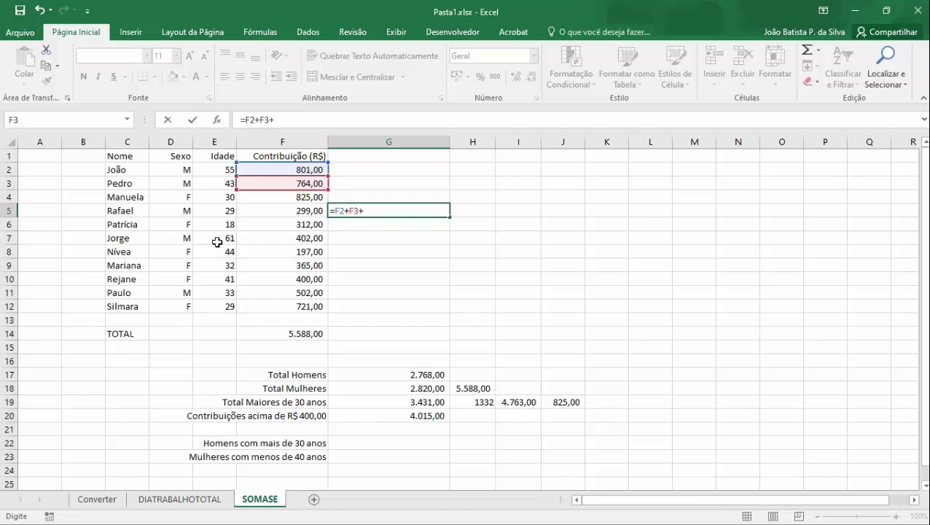
{"action": "left_click", "coordinate": [299, 238]}
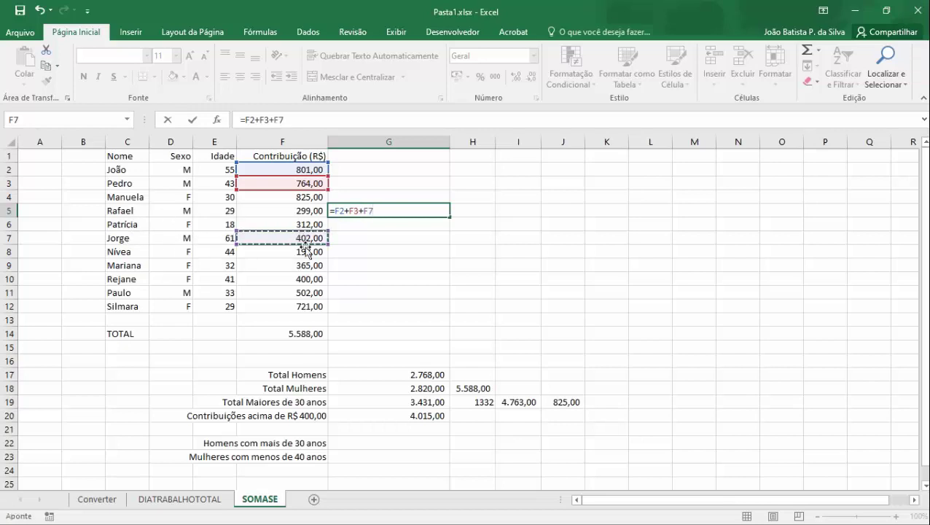
{"action": "type", "text": "+"}
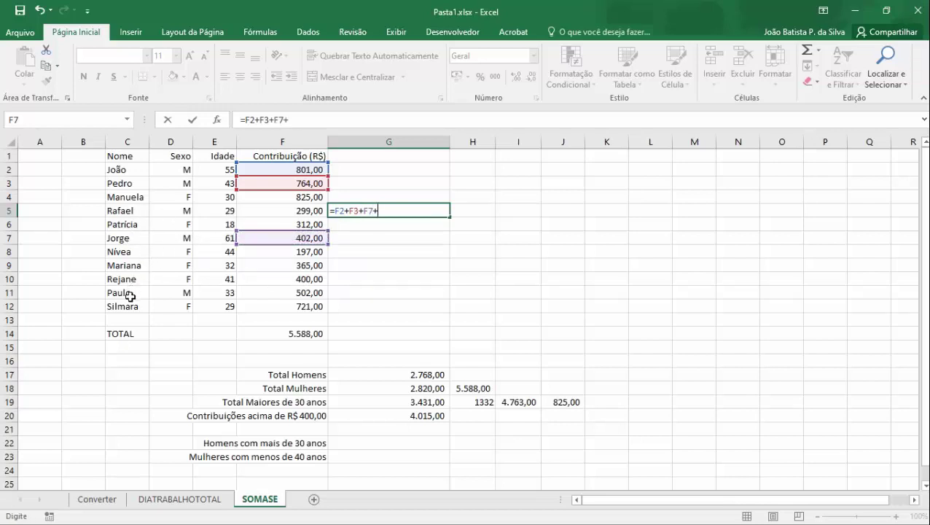
{"action": "left_click", "coordinate": [294, 293]}
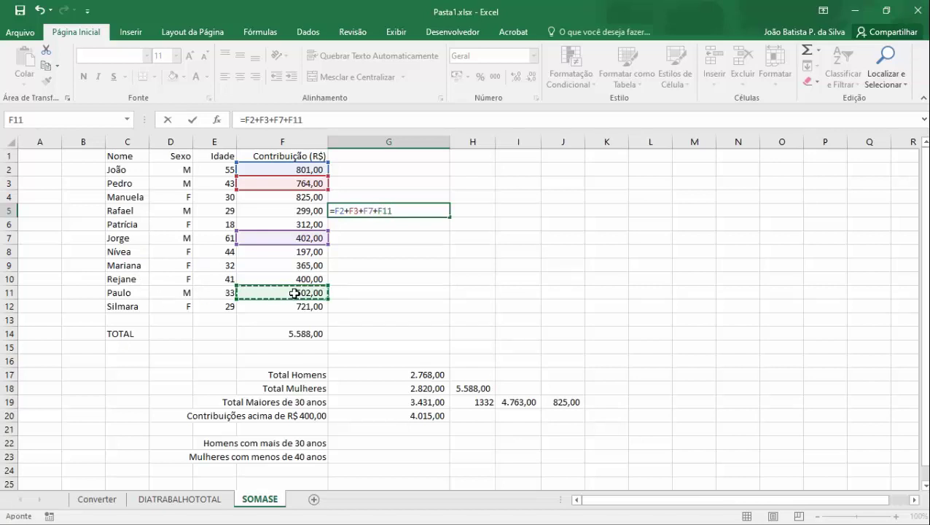
{"action": "key", "text": "Return"}
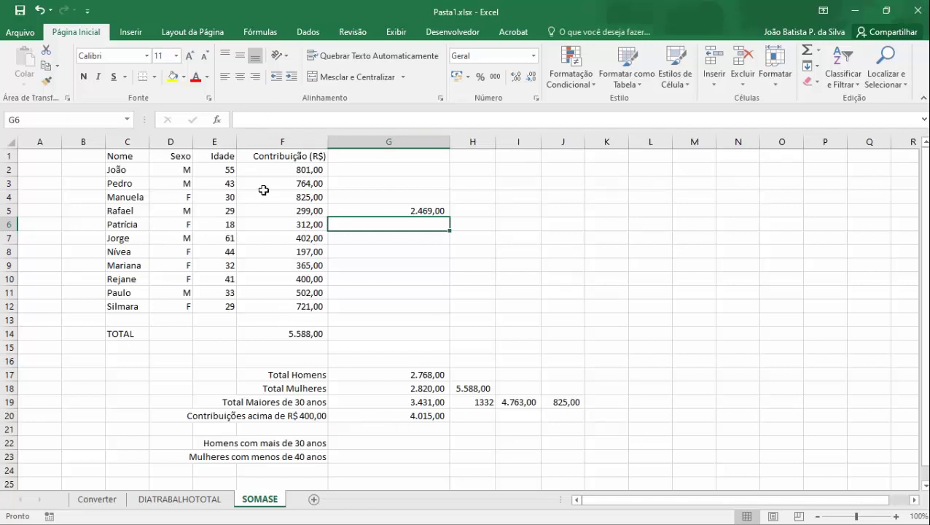
Start a SOMASES formula in G22 with sum range F2:F12 and the sex range D2:D12 matched to "=M"
{"action": "left_click", "coordinate": [369, 445]}
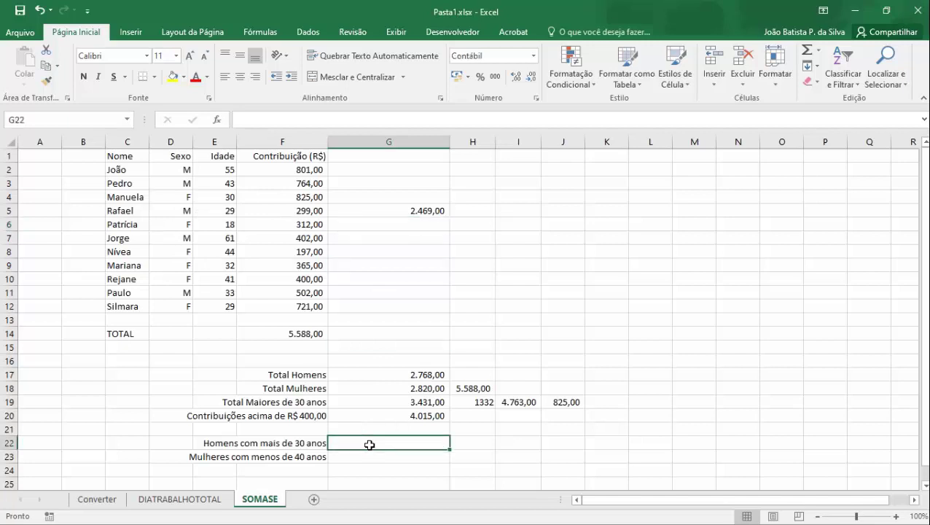
{"action": "type", "text": "=SOMASES"}
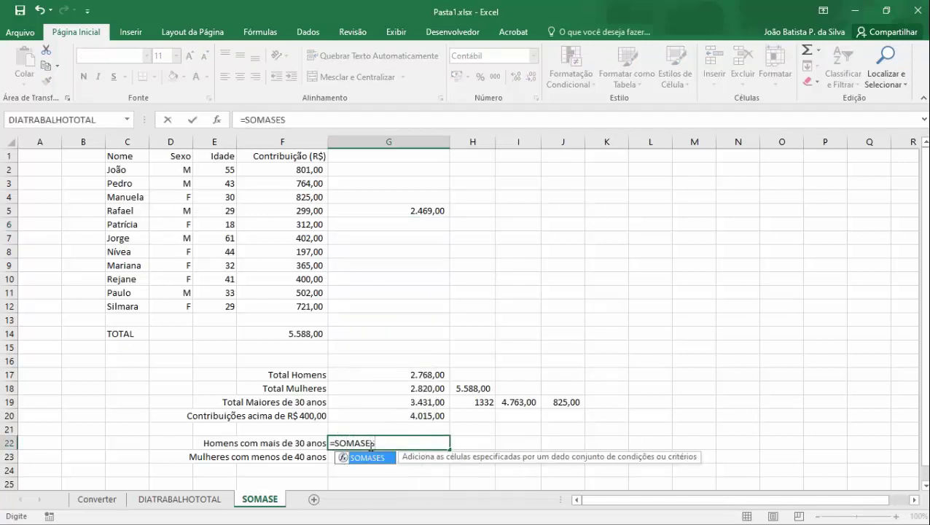
{"action": "type", "text": "("}
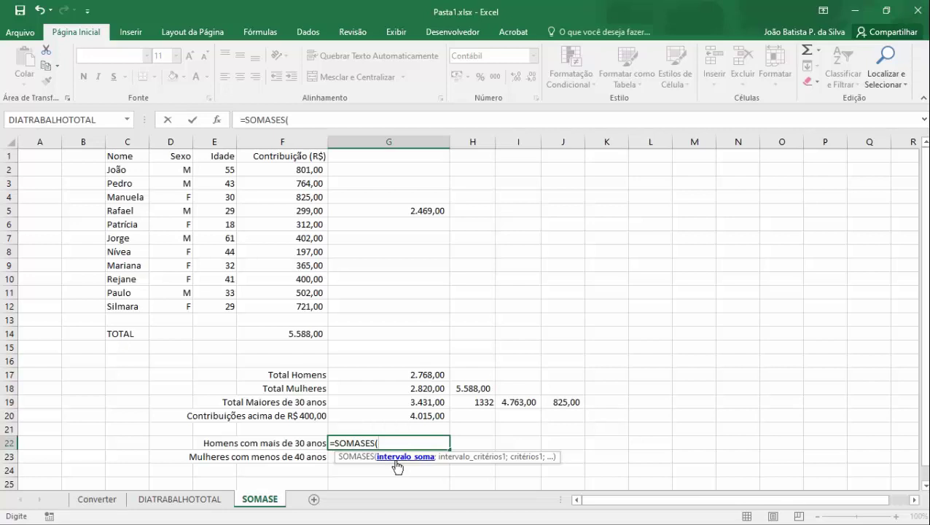
{"action": "left_click_drag", "start_coordinate": [311, 170], "coordinate": [303, 306]}
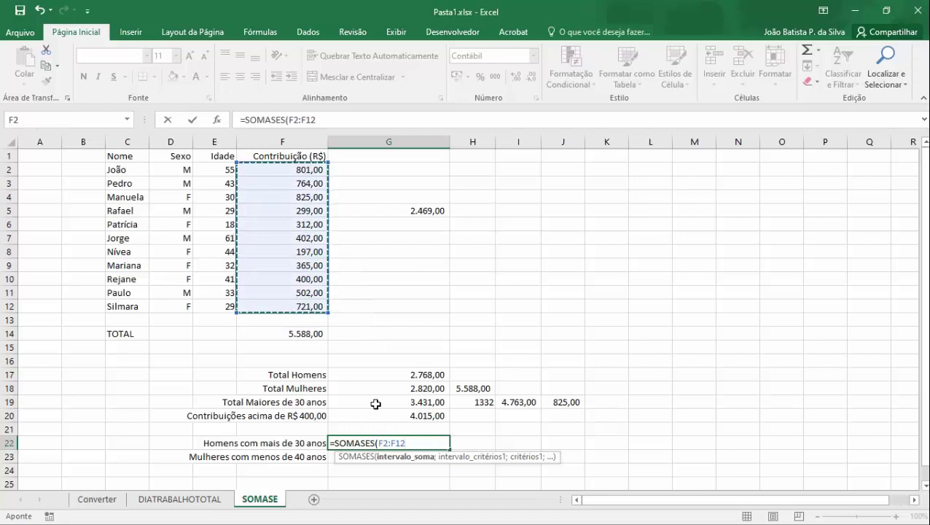
{"action": "type", "text": ";"}
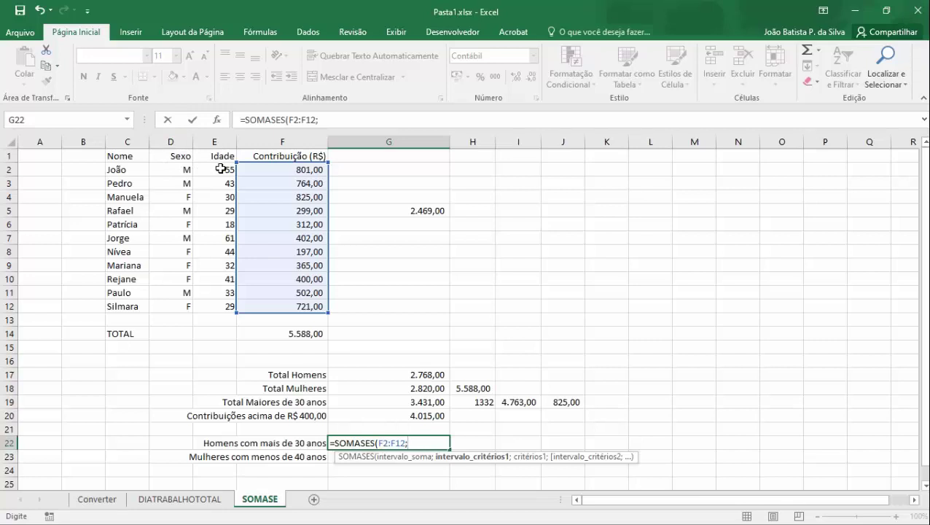
{"action": "left_click_drag", "start_coordinate": [182, 168], "coordinate": [182, 304]}
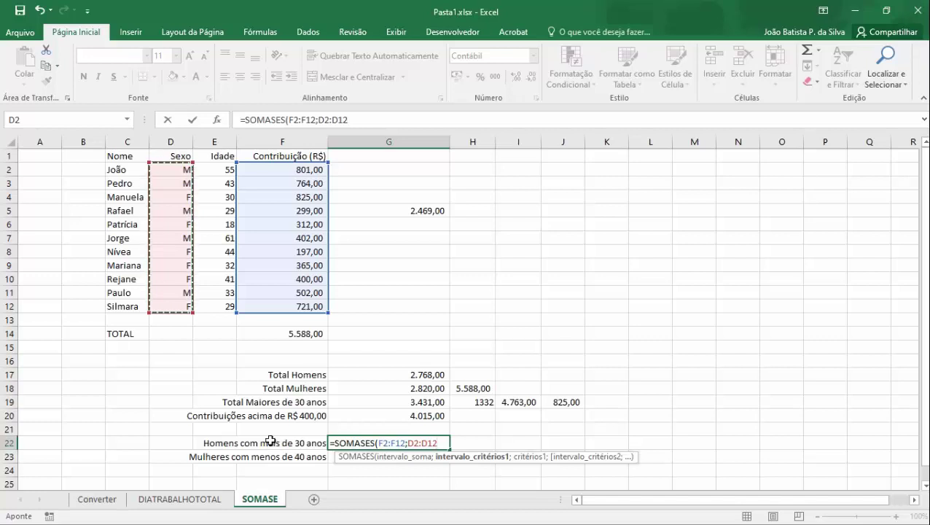
{"action": "type", "text": ";\"=M"}
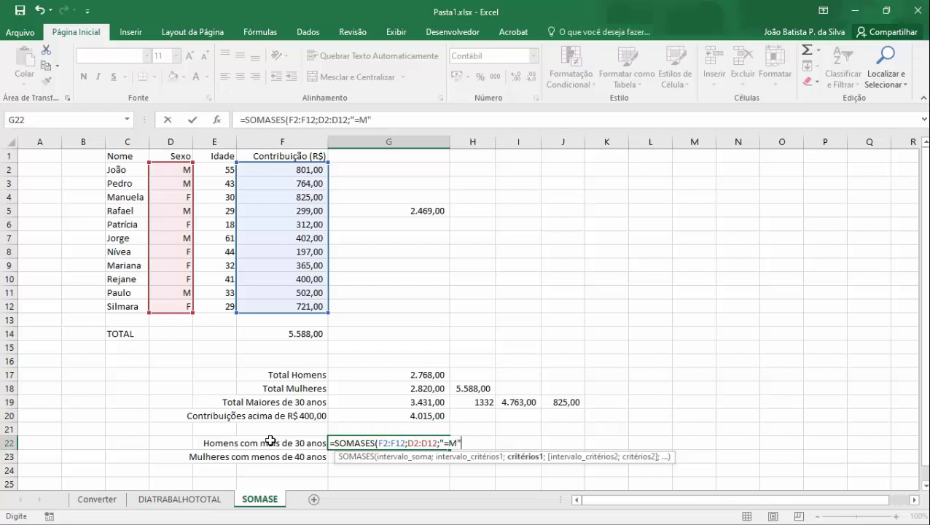
{"action": "type", "text": "\";"}
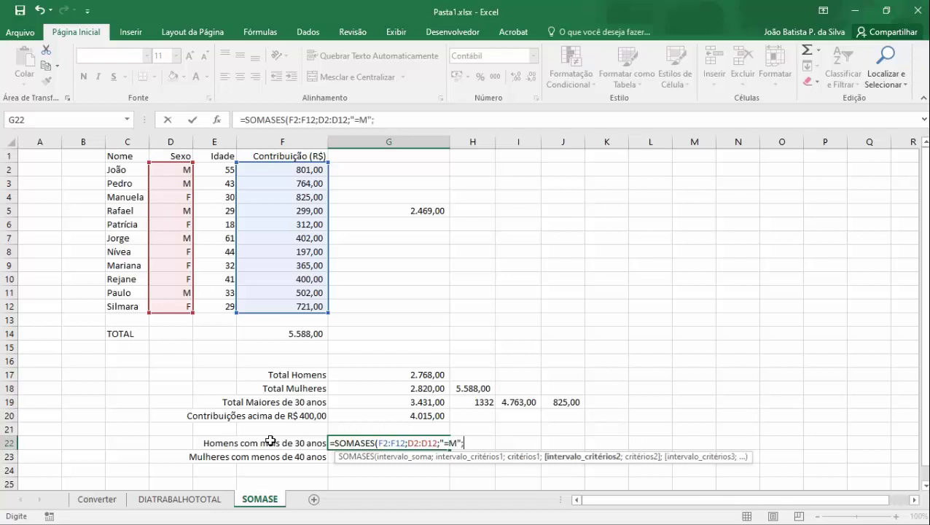
Complete G22's formula with the age range E2:E12 and criterion ">30", and compare it with the manual sum in G5
{"action": "left_click", "coordinate": [223, 170]}
{"action": "left_click_drag", "start_coordinate": [223, 169], "coordinate": [223, 309]}
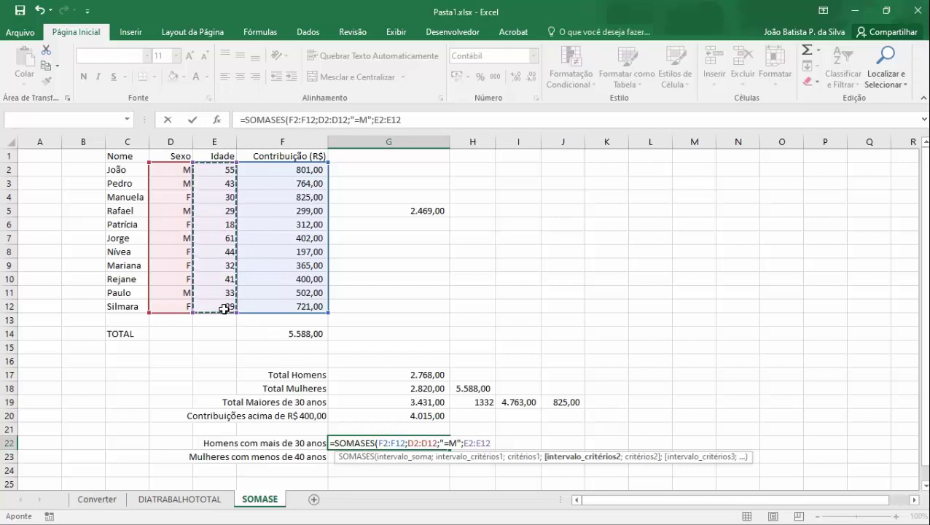
{"action": "type", "text": ";"}
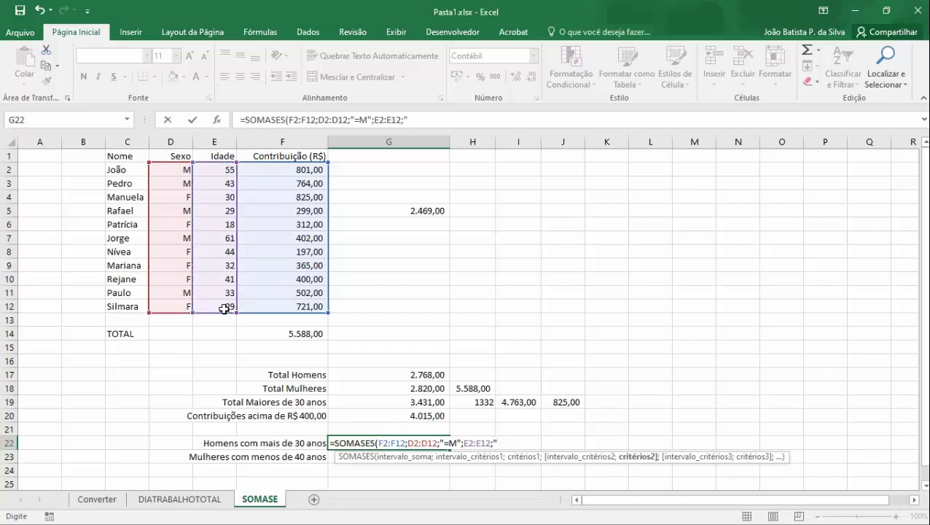
{"action": "type", "text": "\">30"}
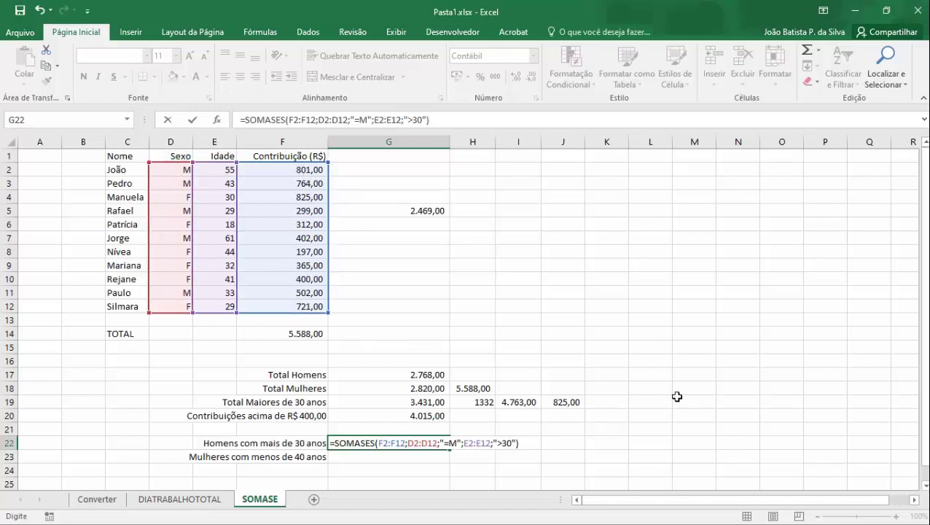
{"action": "key", "text": "Return"}
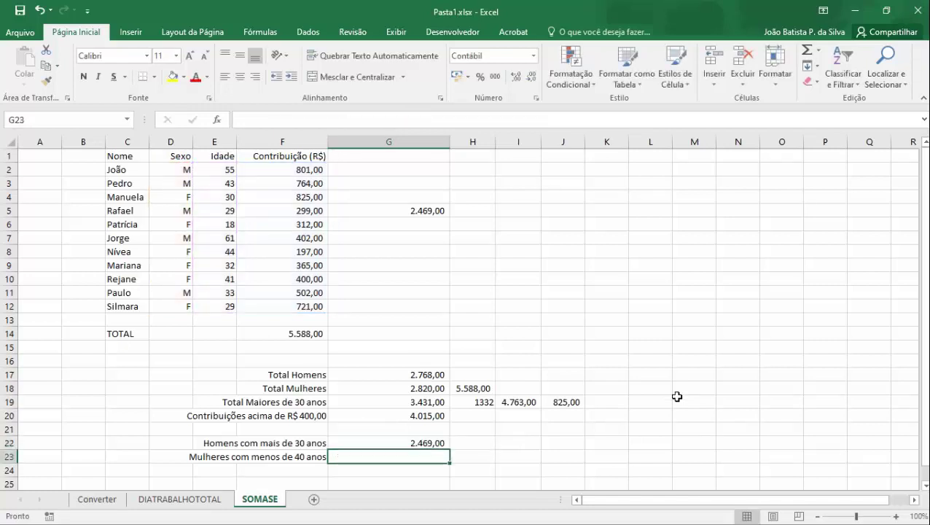
{"action": "left_click", "coordinate": [426, 211]}
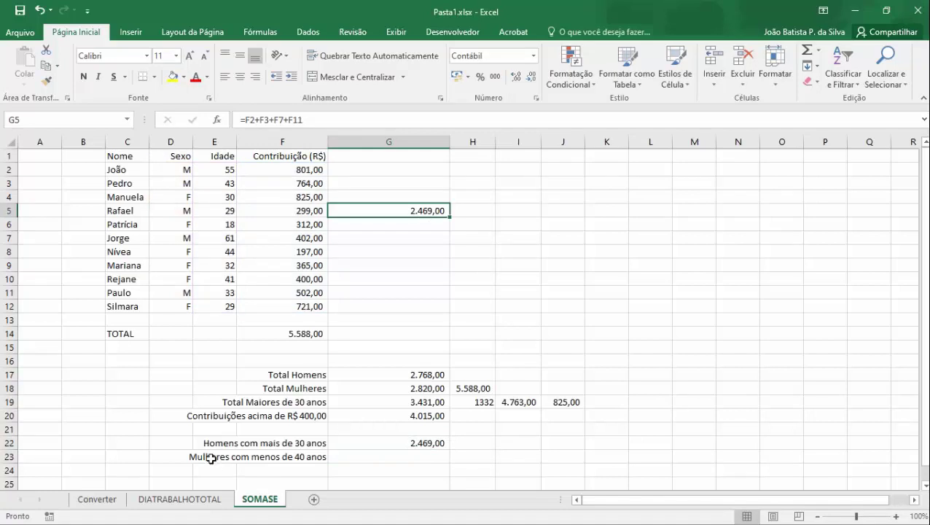
Start a SOMASES formula in G23 with sum range F2:F12 and the age range E2:E12 matched to "<40"
{"action": "left_click", "coordinate": [366, 458]}
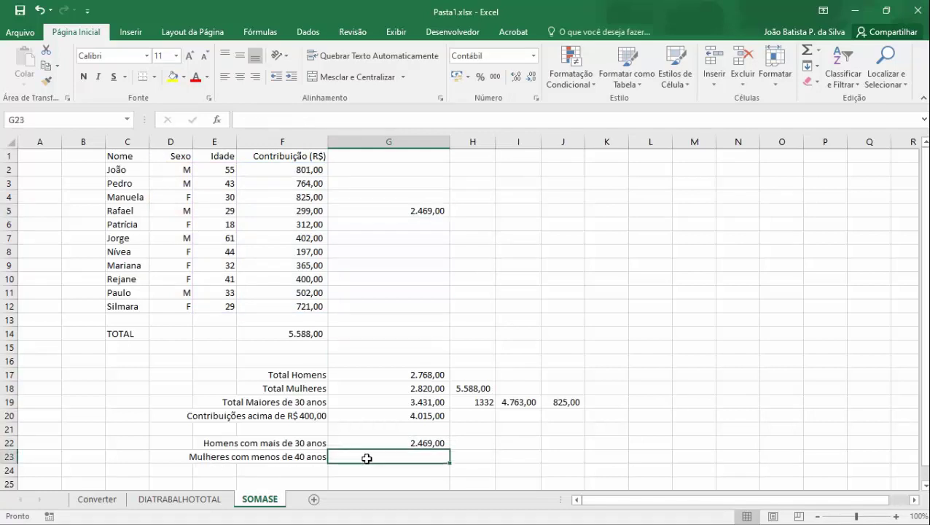
{"action": "type", "text": "+"}
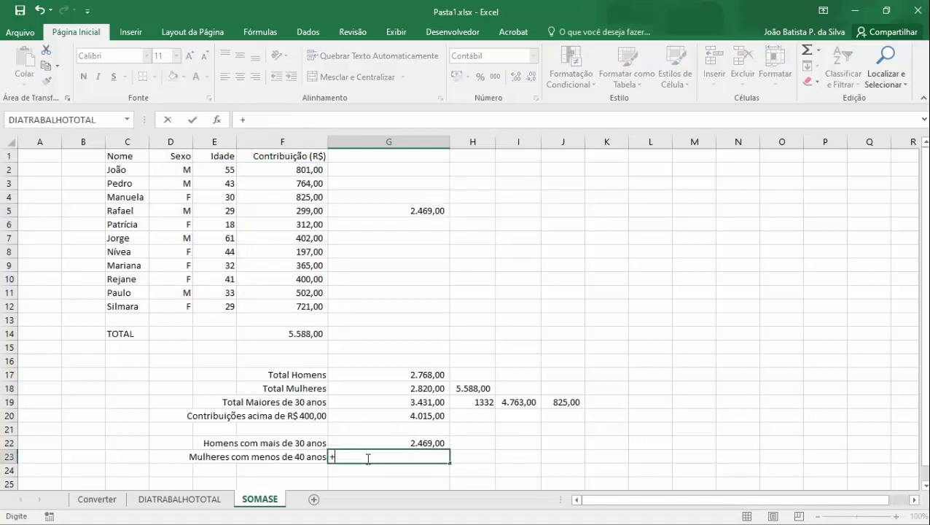
{"action": "type", "text": "somases"}
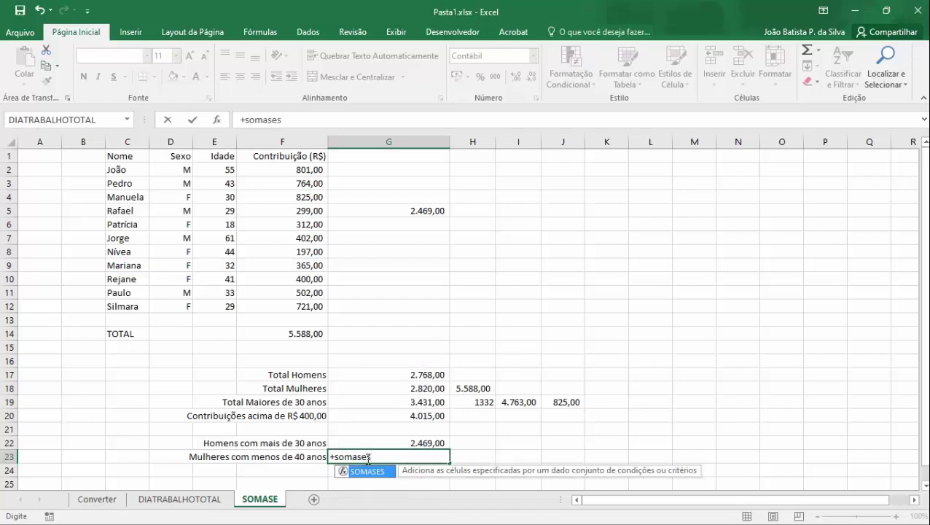
{"action": "type", "text": "("}
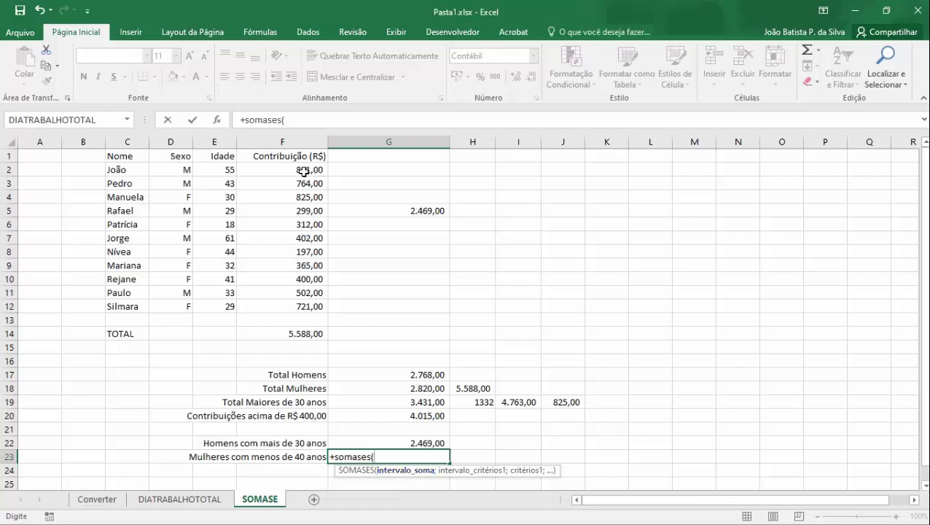
{"action": "left_click_drag", "start_coordinate": [303, 170], "coordinate": [292, 302]}
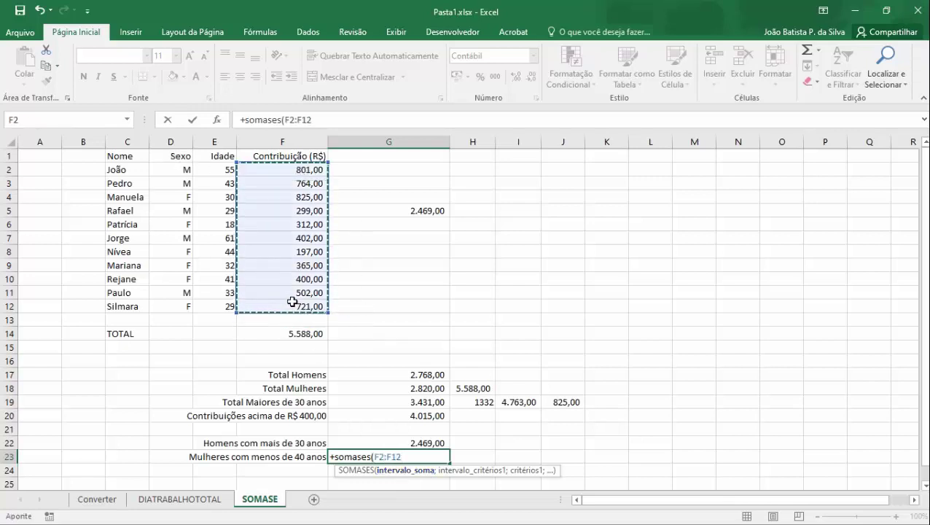
{"action": "type", "text": ";"}
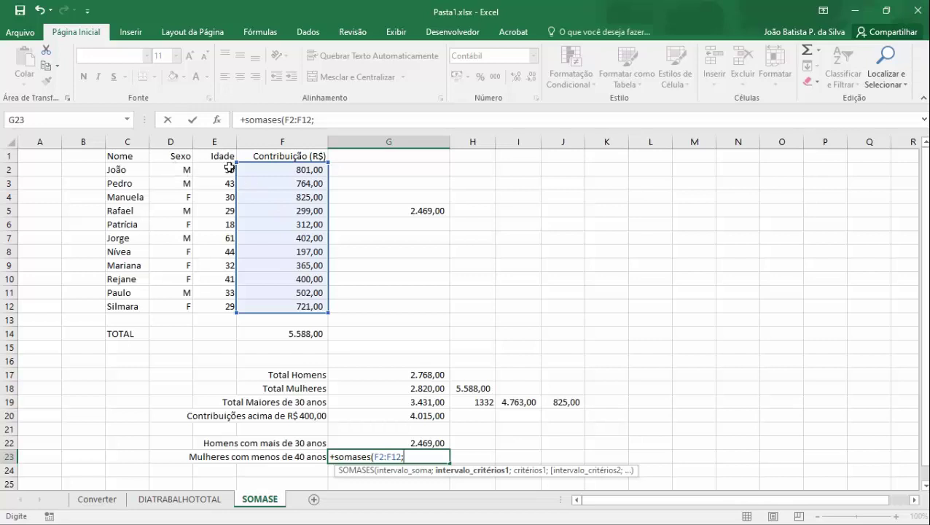
{"action": "left_click_drag", "start_coordinate": [228, 169], "coordinate": [218, 307]}
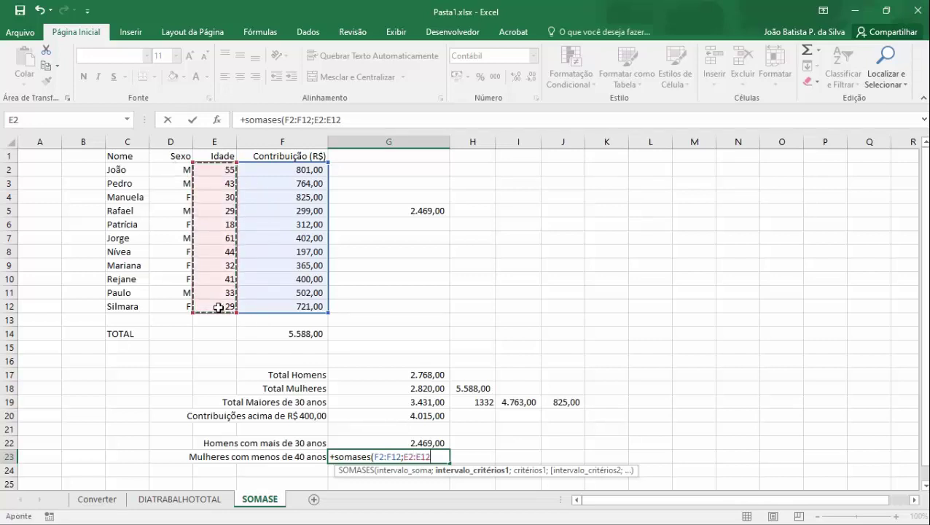
{"action": "type", "text": ";\"<40"}
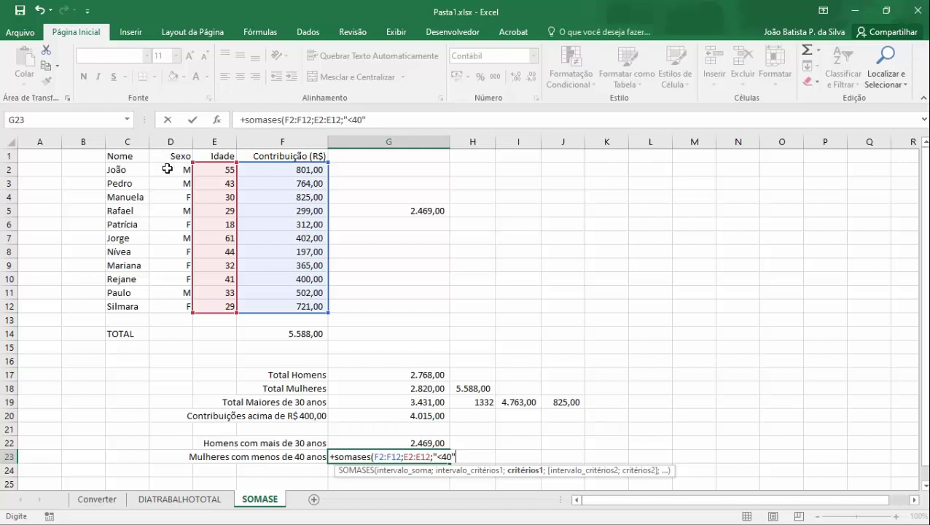
Complete G23's formula with the sex range D2:D12 and criterion "=f", and reselect the cell
{"action": "type", "text": ";"}
{"action": "left_click_drag", "start_coordinate": [164, 168], "coordinate": [164, 307]}
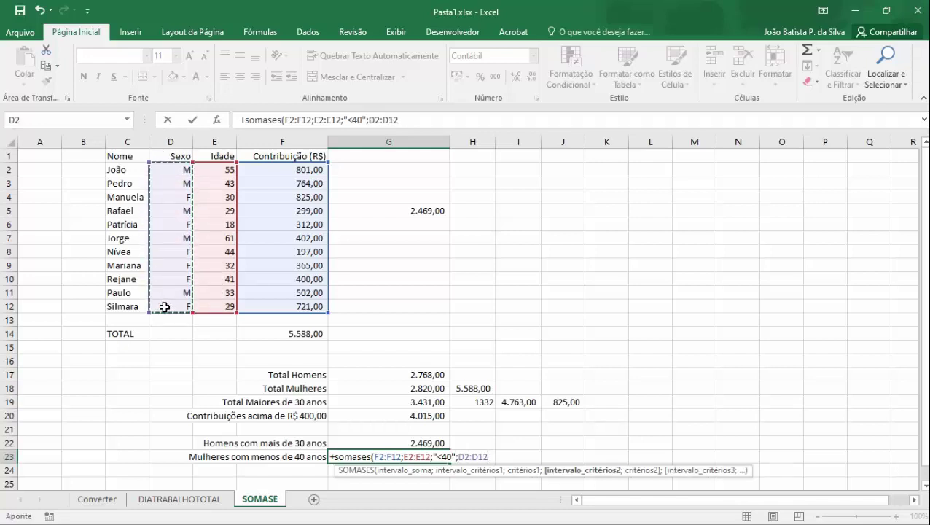
{"action": "type", "text": ";\"+f"}
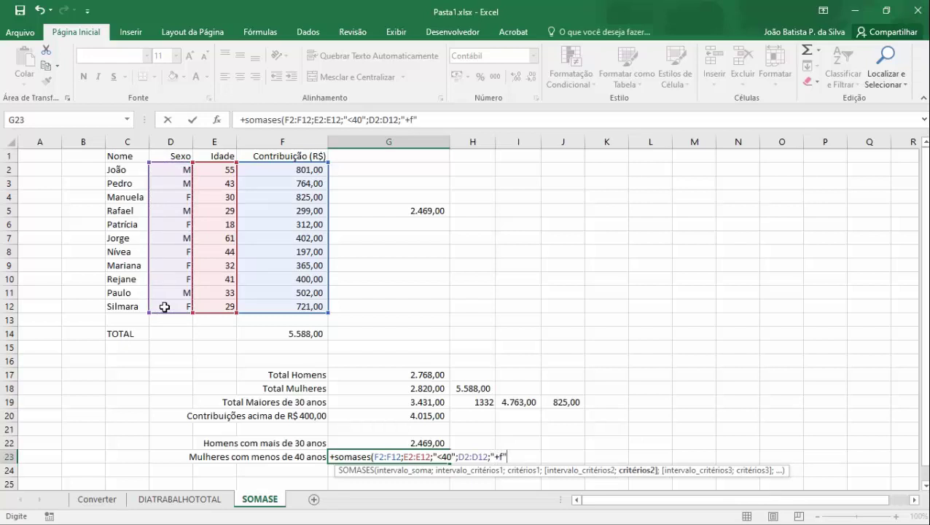
{"action": "key", "text": "BackSpace"}
{"action": "key", "text": "BackSpace"}
{"action": "key", "text": "BackSpace"}
{"action": "type", "text": "f"}
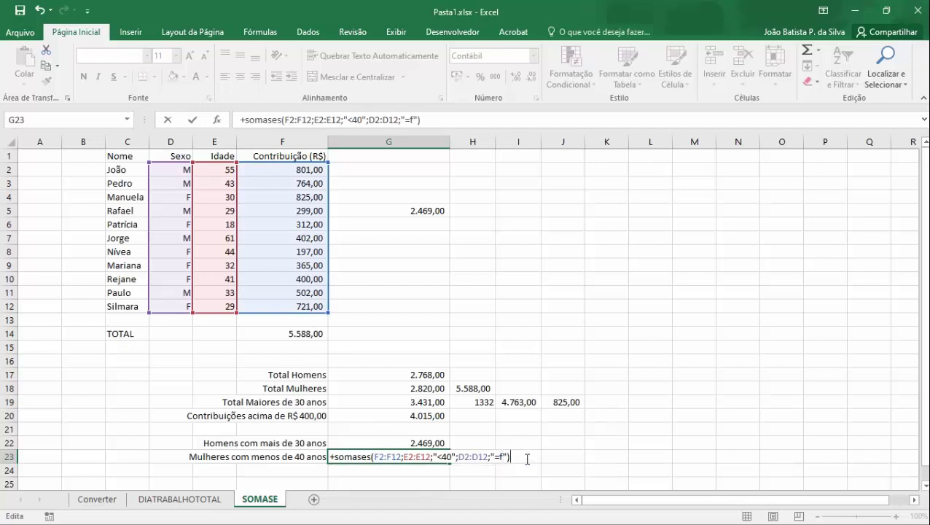
{"action": "key", "text": "Return"}
{"action": "left_click", "coordinate": [426, 457]}
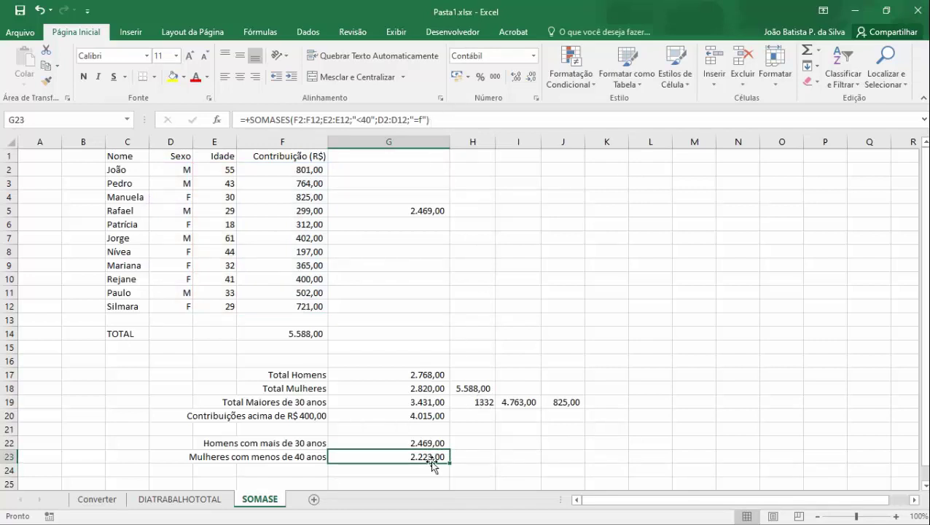
{"action": "left_click", "coordinate": [422, 120]}
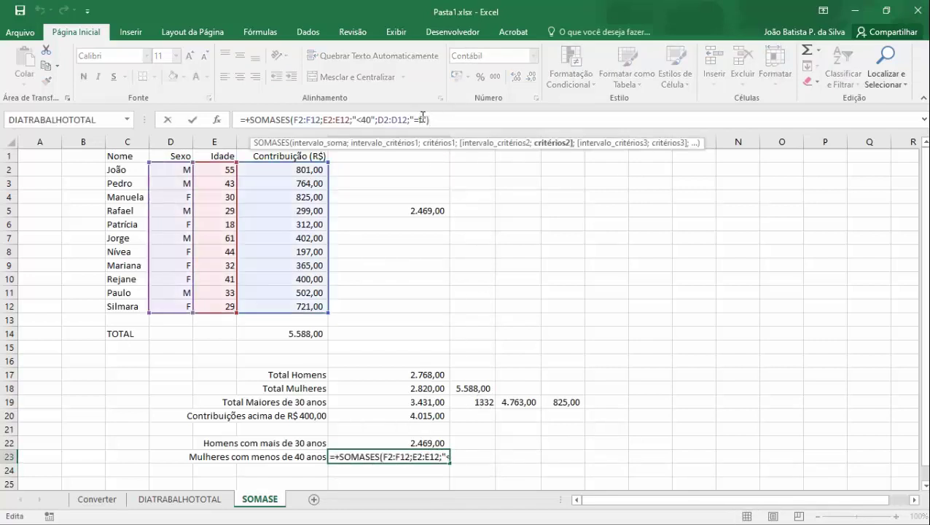
{"action": "key", "text": "BackSpace"}
{"action": "type", "text": "F"}
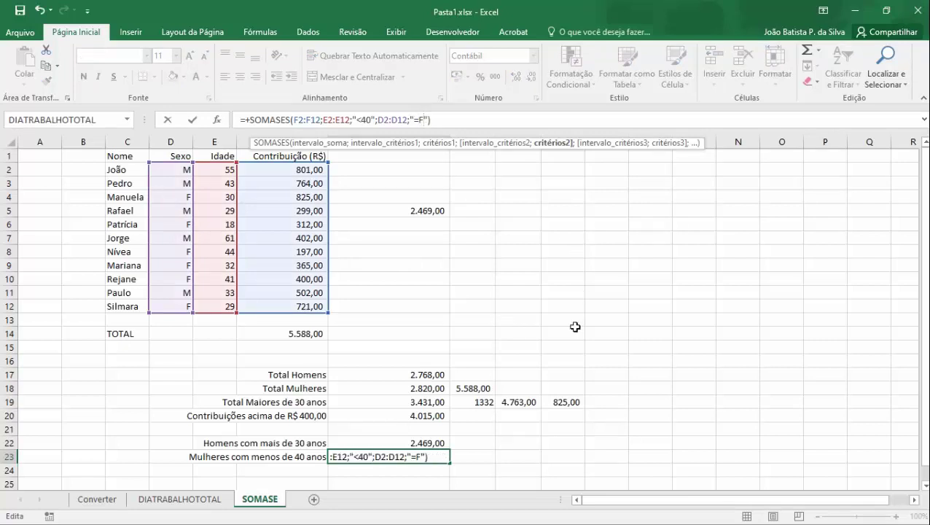
{"action": "key", "text": "Escape"}
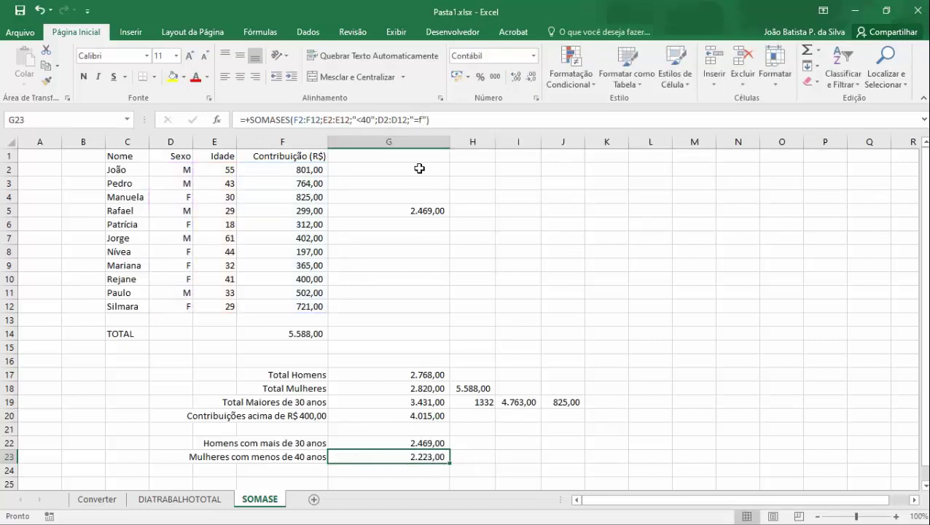
Change the sex criterion in G23's SOMASES formula to a capital letter, "=F", and review the formula
{"action": "left_click", "coordinate": [421, 119]}
{"action": "key", "text": "BackSpace"}
{"action": "type", "text": "F"}
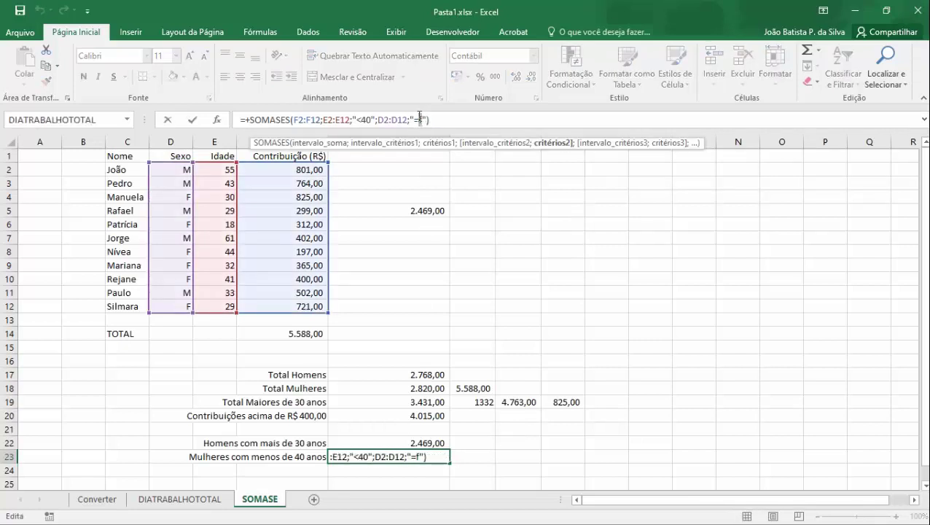
{"action": "key", "text": "Return"}
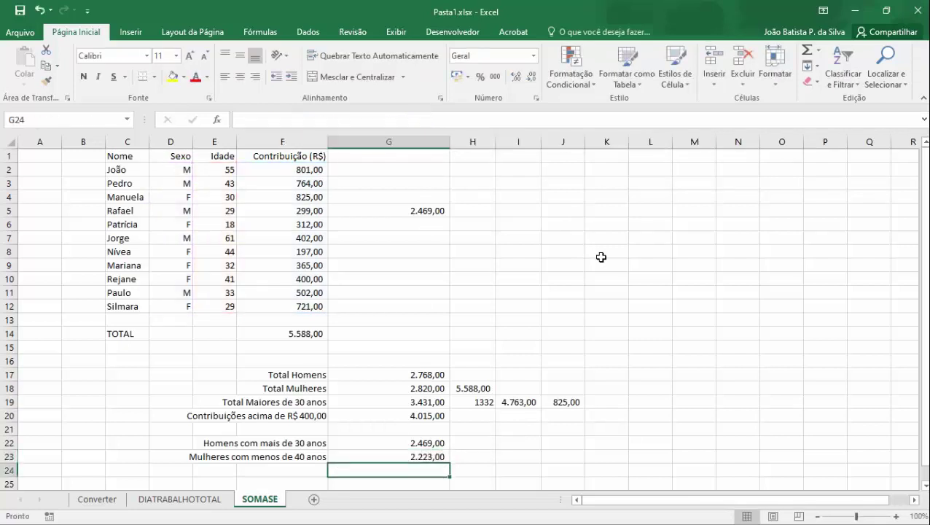
{"action": "left_click", "coordinate": [417, 457]}
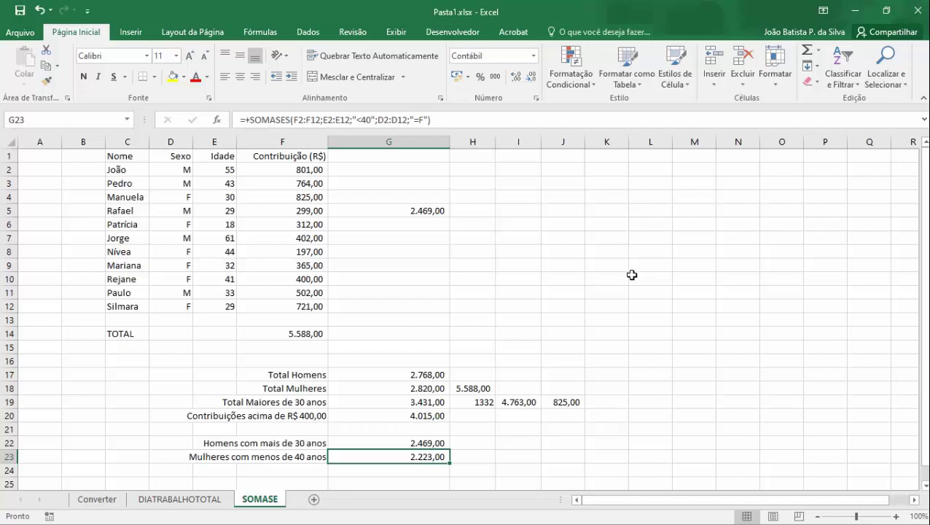
Write the function name CONT.SES in J8, in the empty area beside the table, and select that cell
{"action": "left_click", "coordinate": [555, 252]}
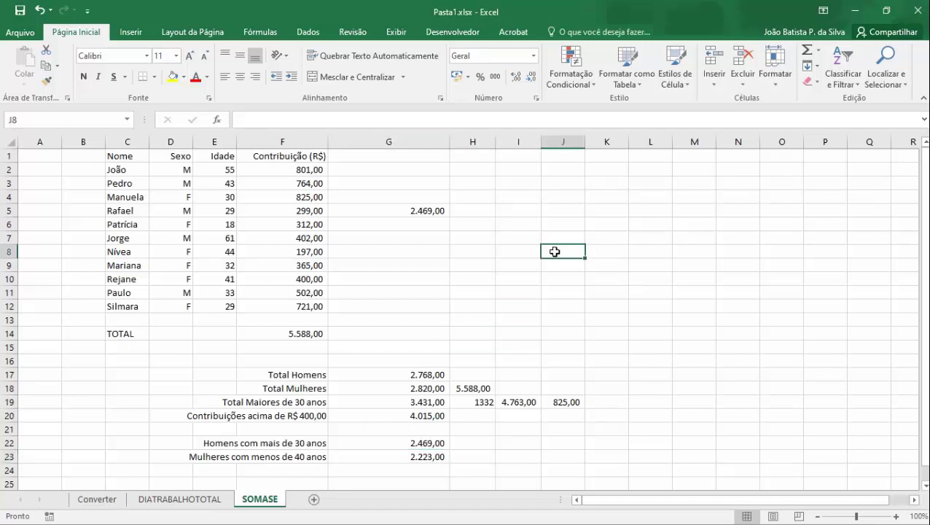
{"action": "type", "text": "CONT-"}
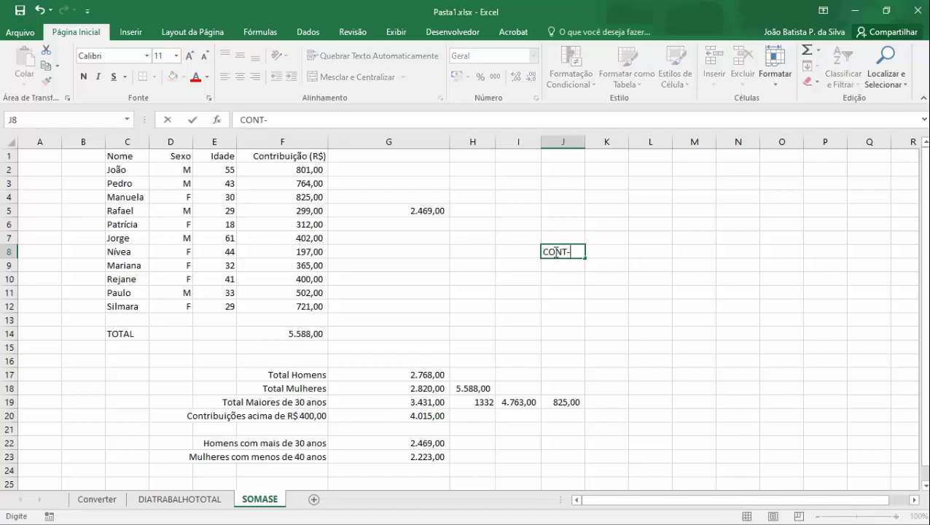
{"action": "key", "text": "BackSpace"}
{"action": "type", "text": ".SES"}
{"action": "key", "text": "Return"}
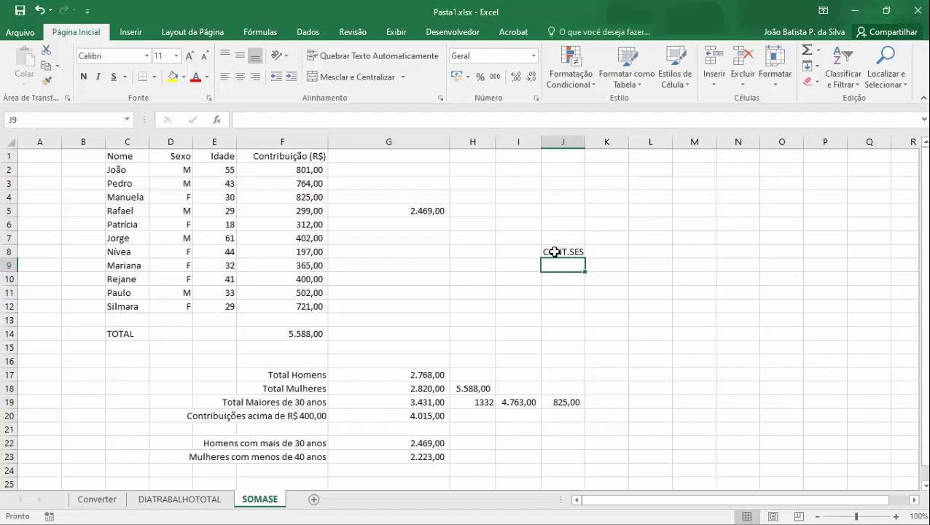
{"action": "left_click", "coordinate": [567, 252]}
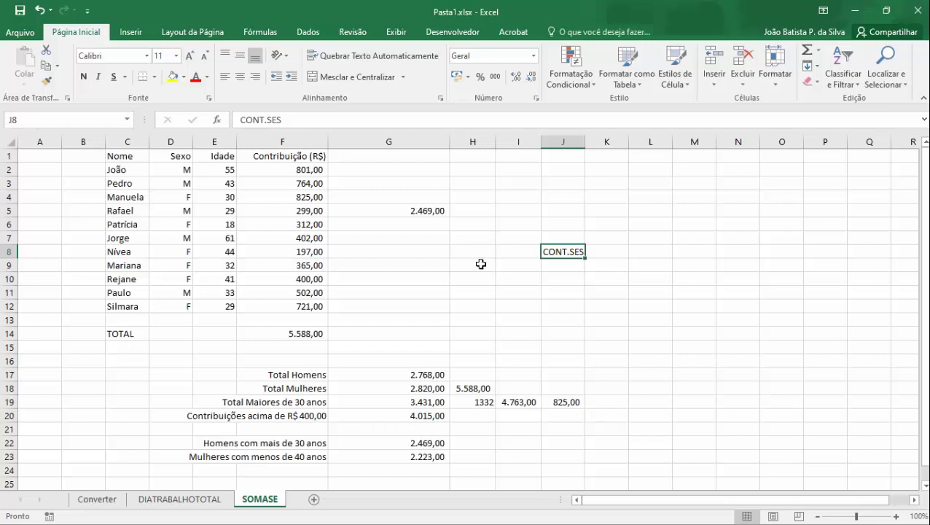
{"action": "double_click", "coordinate": [572, 245]}
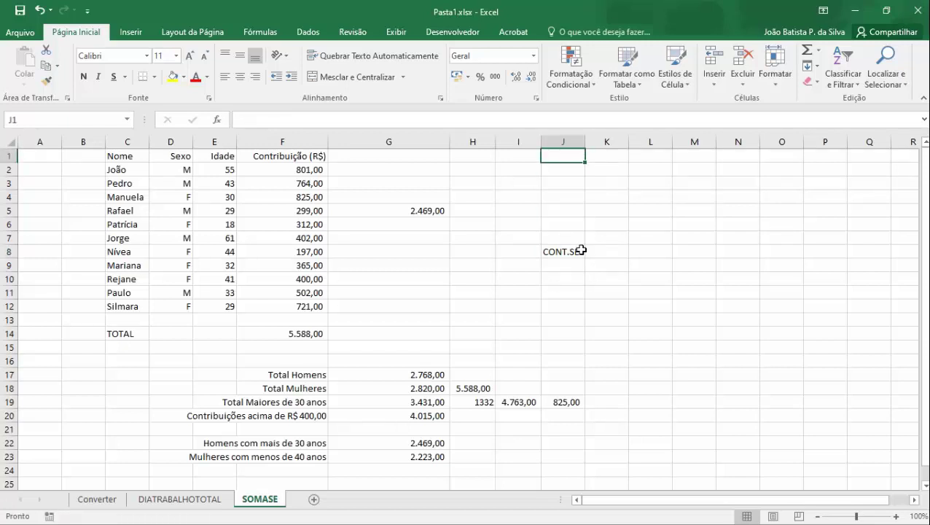
{"action": "left_click", "coordinate": [580, 252]}
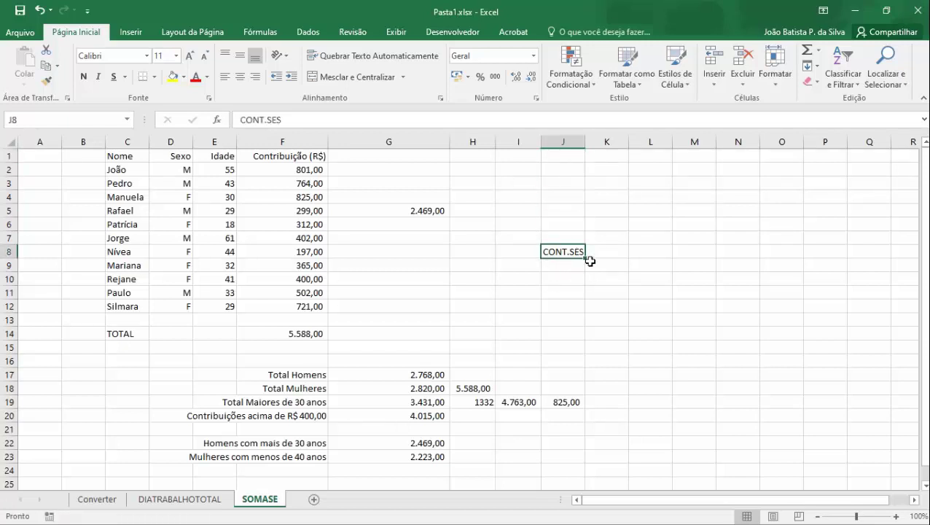